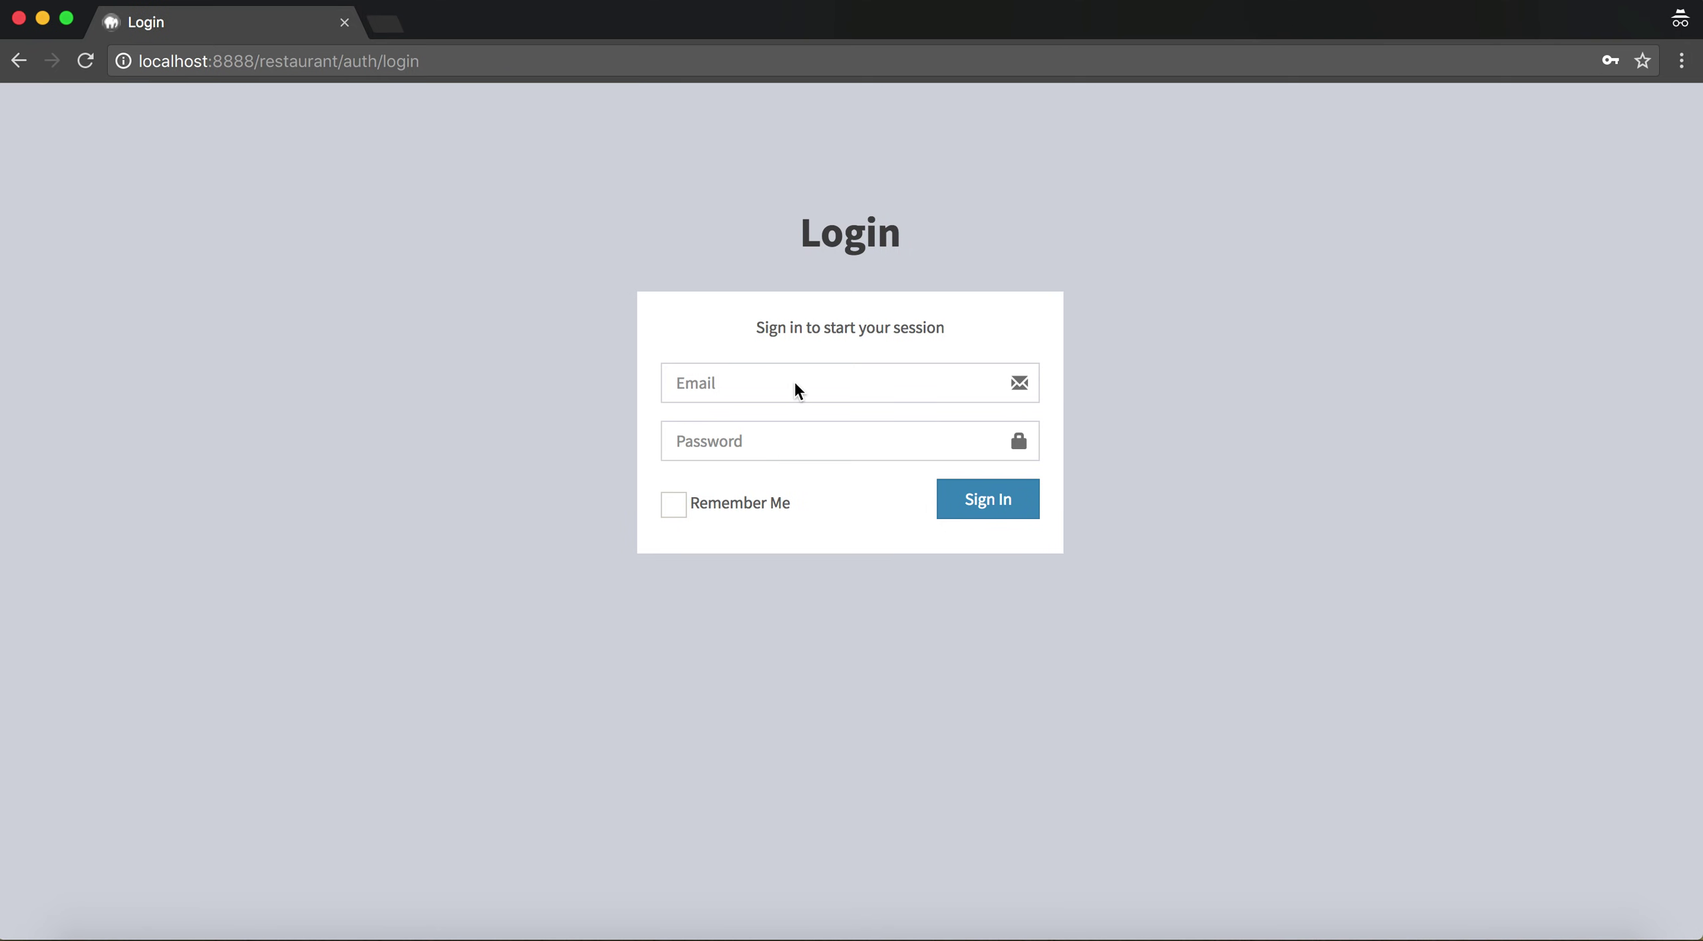
# Sign in with the administrator e-mail and password, then review the dashboard totals (20 products, 3 orders, 3 users, 4 stores)
pyautogui.click(751, 385)
pyautogui.write('admin@admin.com')
pyautogui.press('Tab')
pyautogui.write('secret')
pyautogui.press('Return')
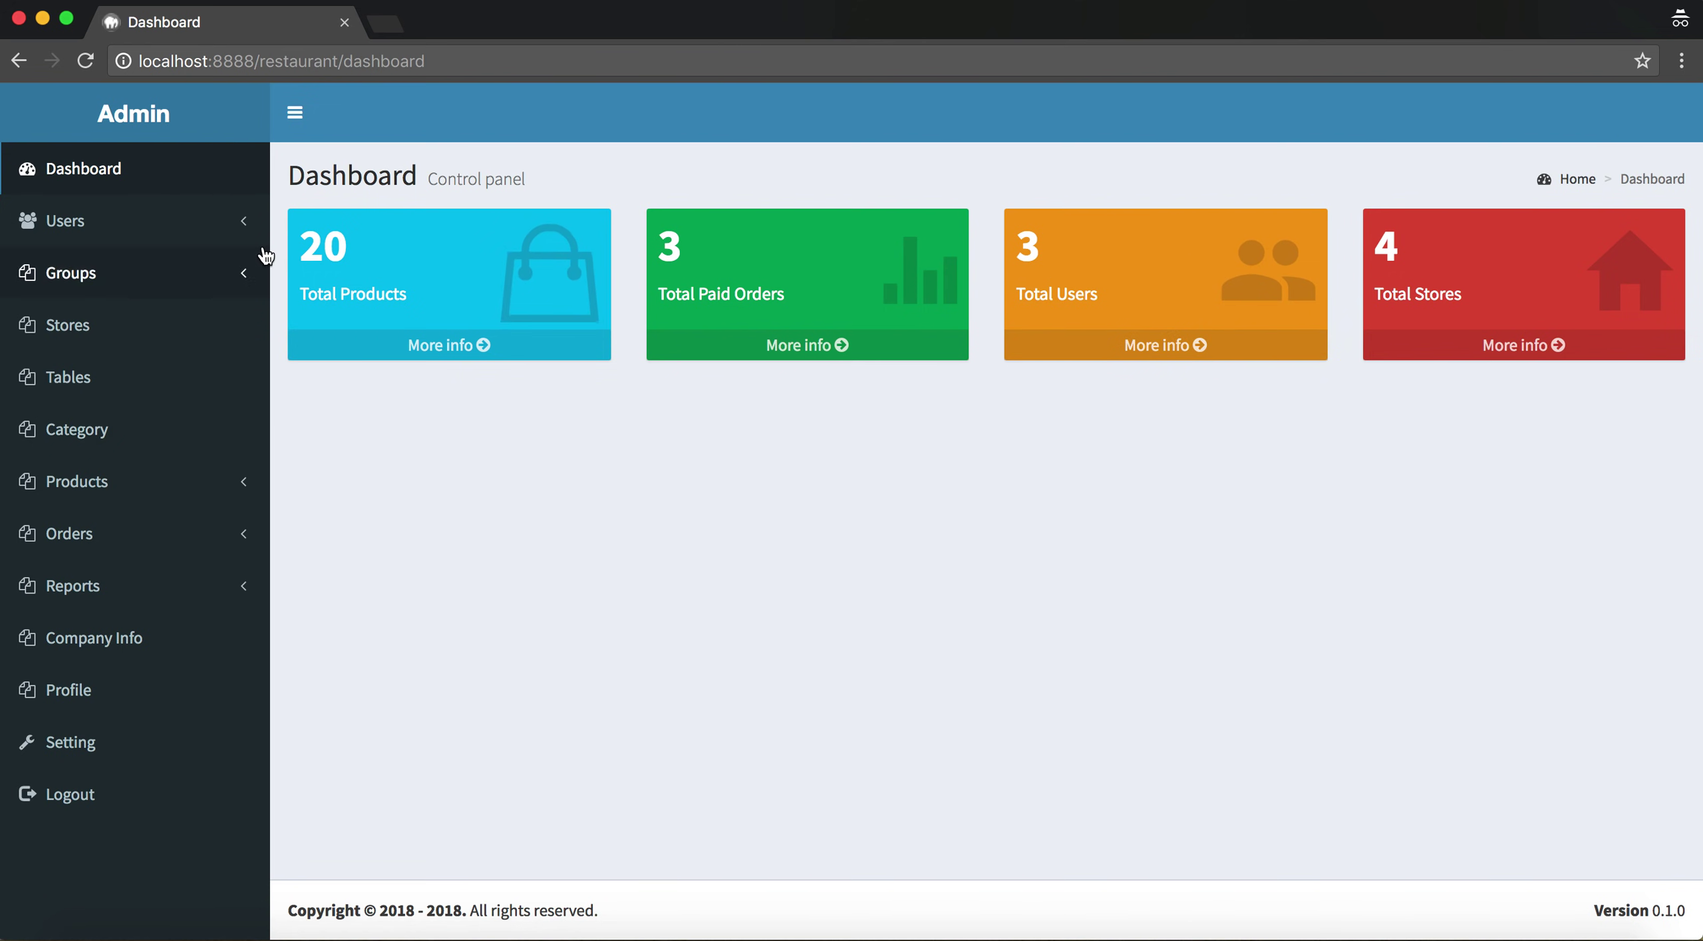
pyautogui.moveTo(289, 167); pyautogui.dragTo(1030, 318)
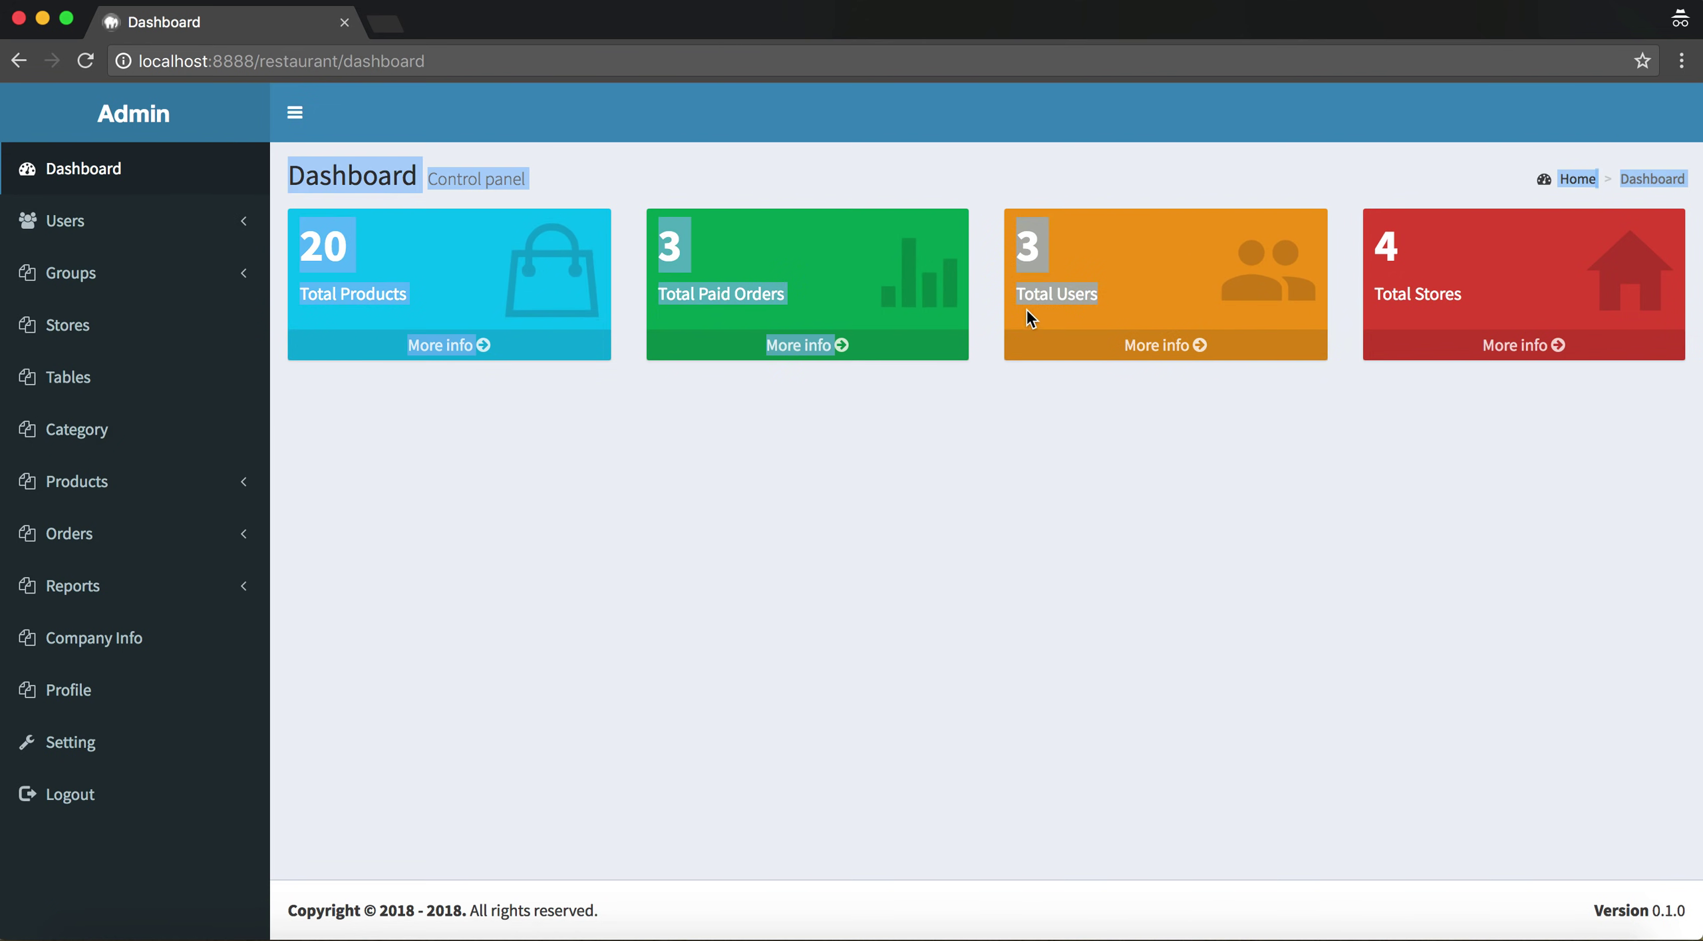
pyautogui.click(1079, 571)
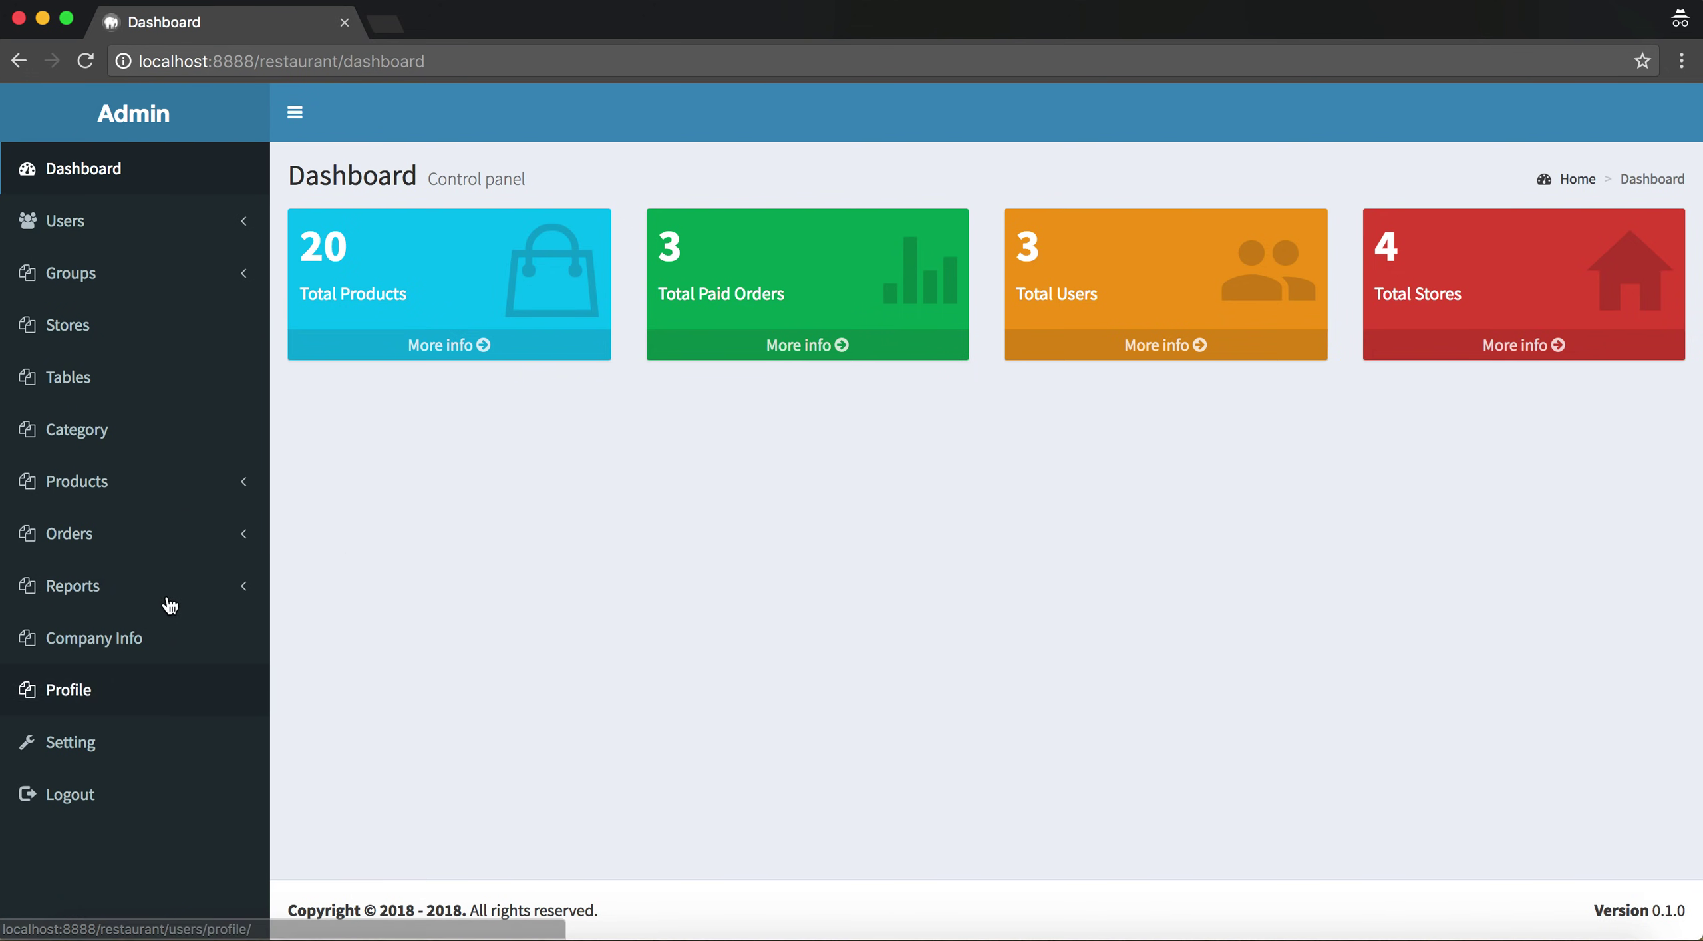
# Open Company Info and point out the Manage Company Information heading and Company Name field
pyautogui.click(97, 640)
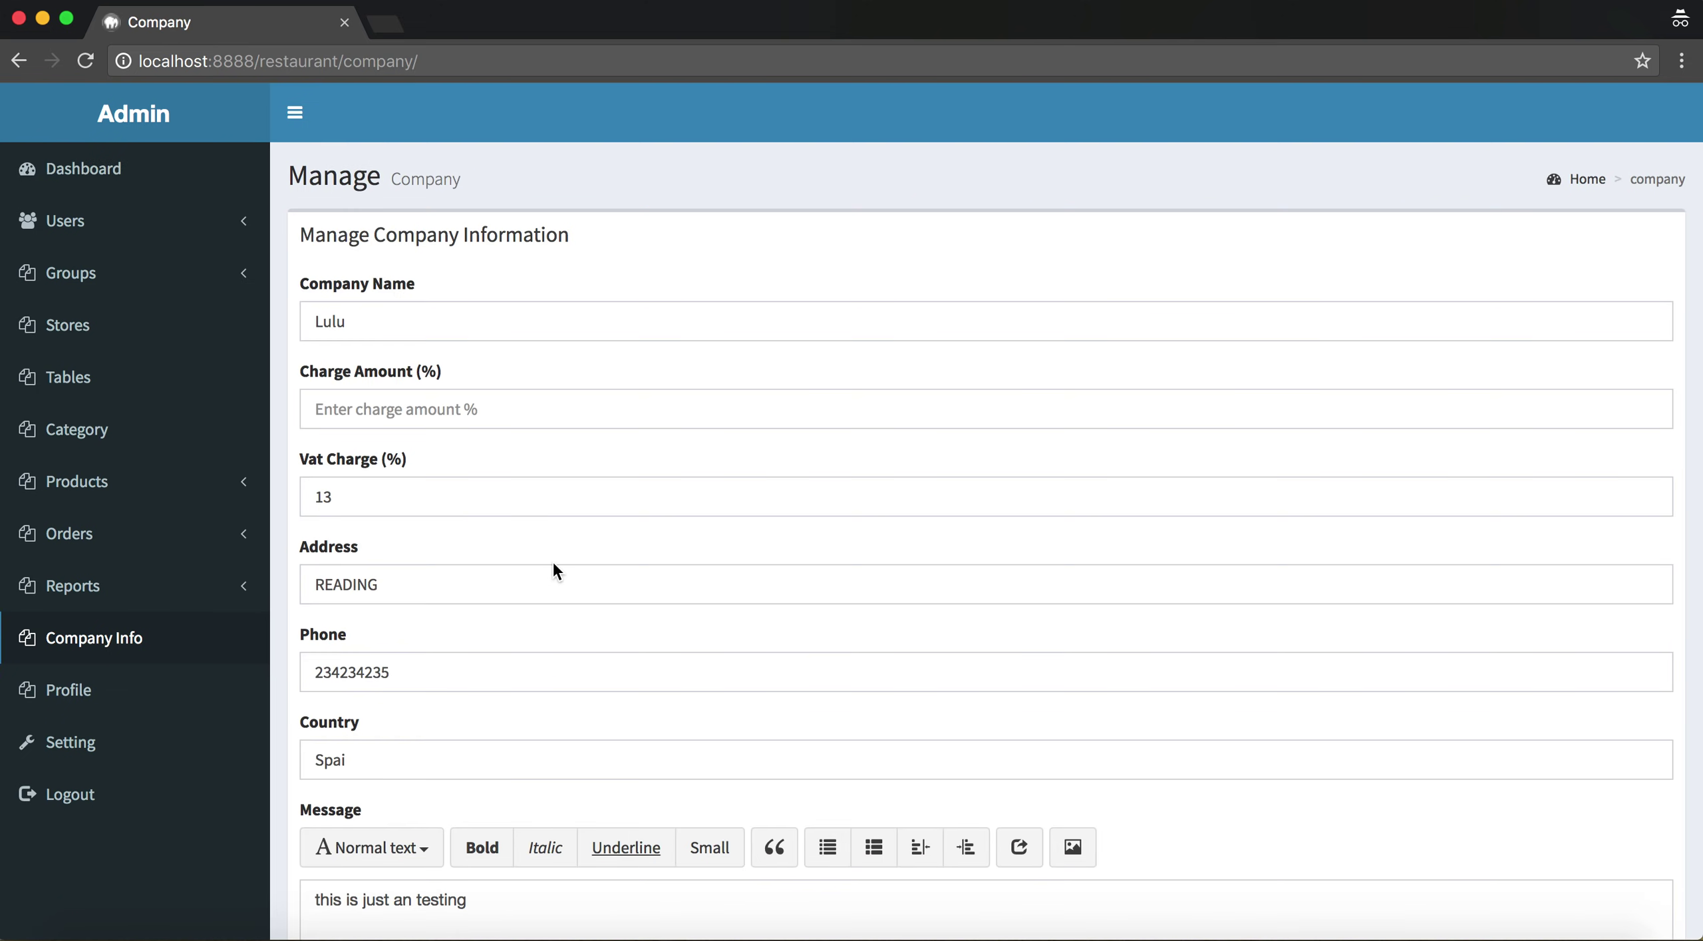
pyautogui.scroll(-5, 552, 571)
pyautogui.scroll(3, 555, 572)
pyautogui.scroll(2, 746, 314)
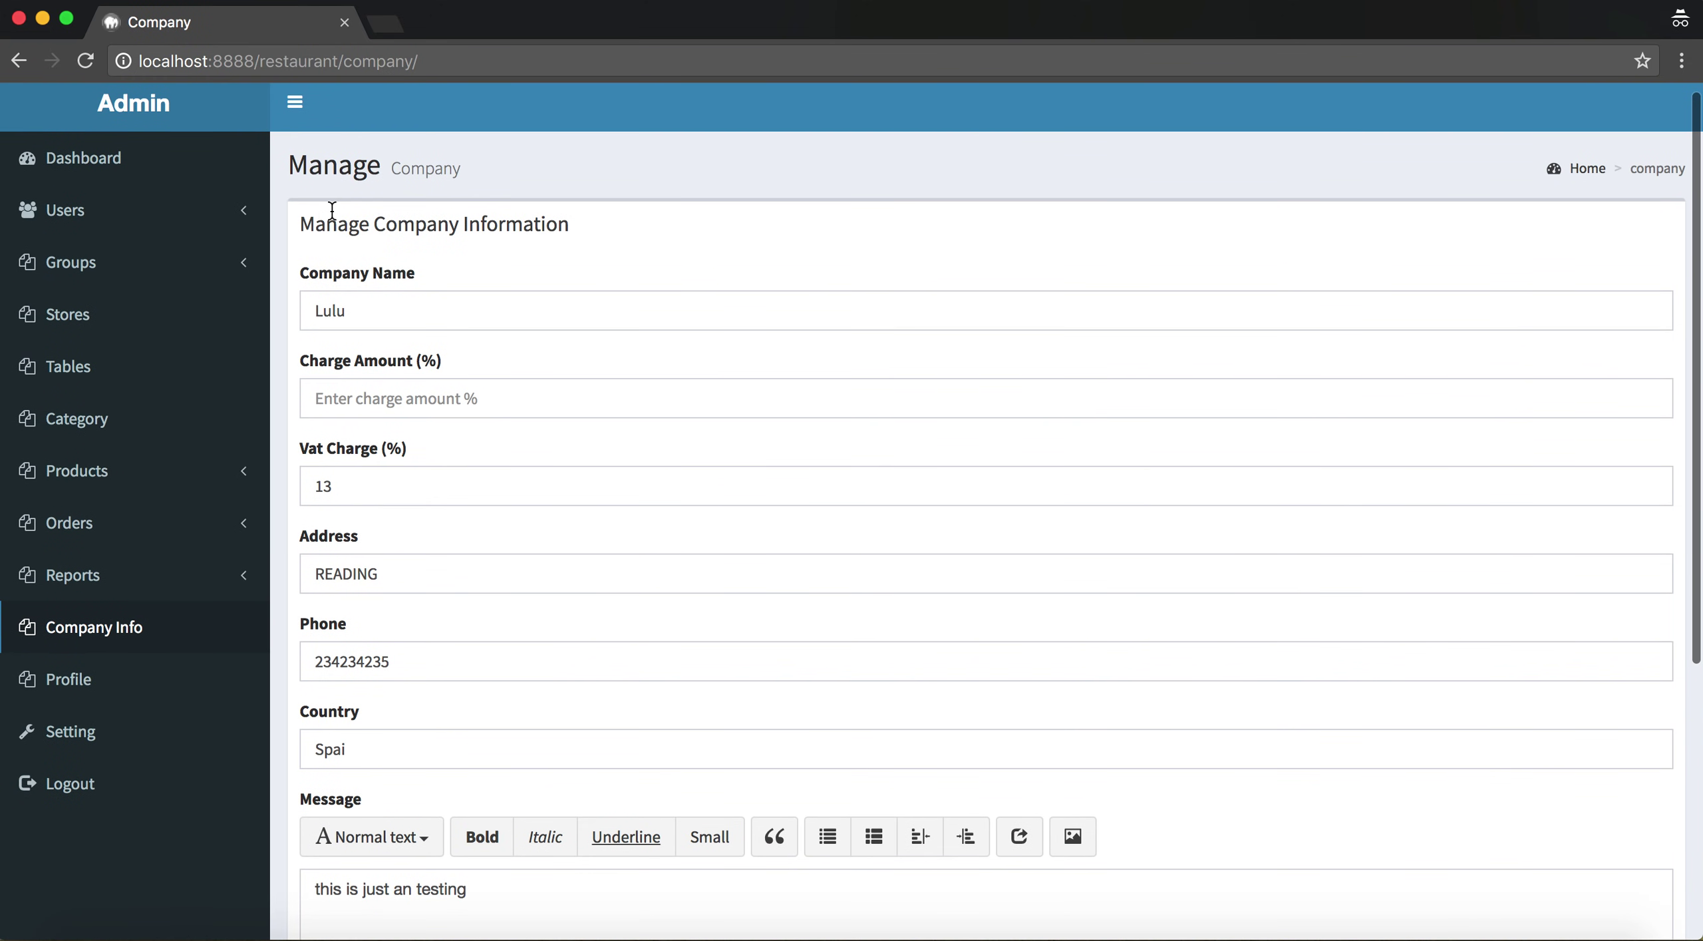
pyautogui.moveTo(579, 240); pyautogui.dragTo(301, 226)
pyautogui.moveTo(437, 264); pyautogui.dragTo(296, 268)
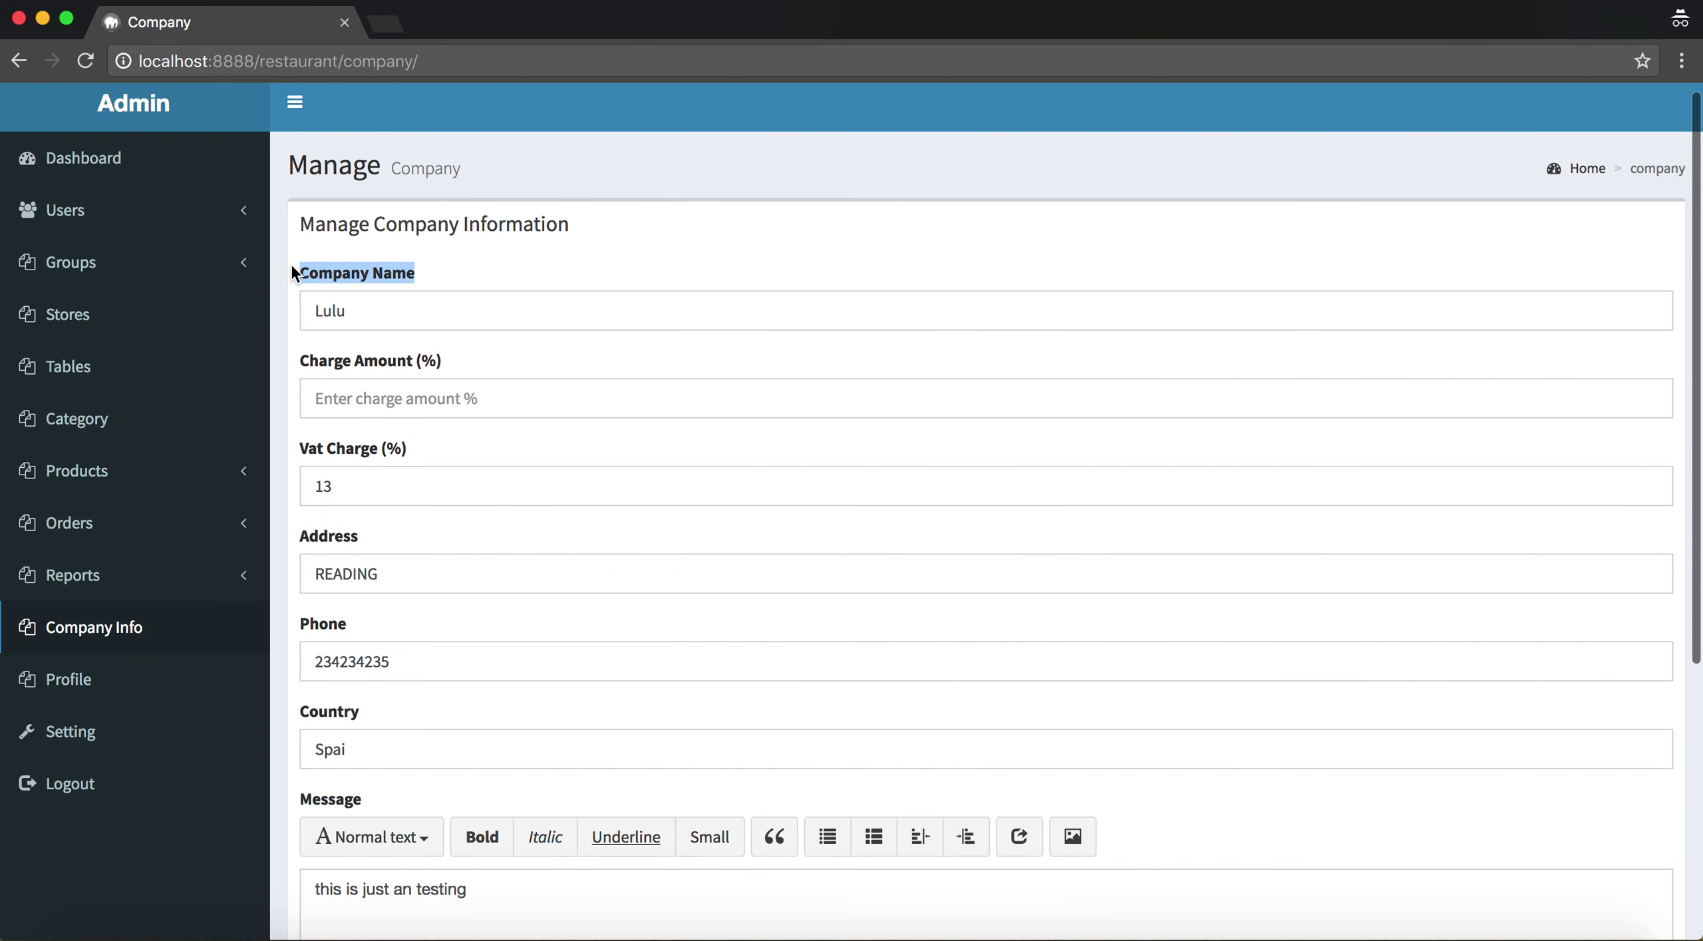
pyautogui.click(472, 365)
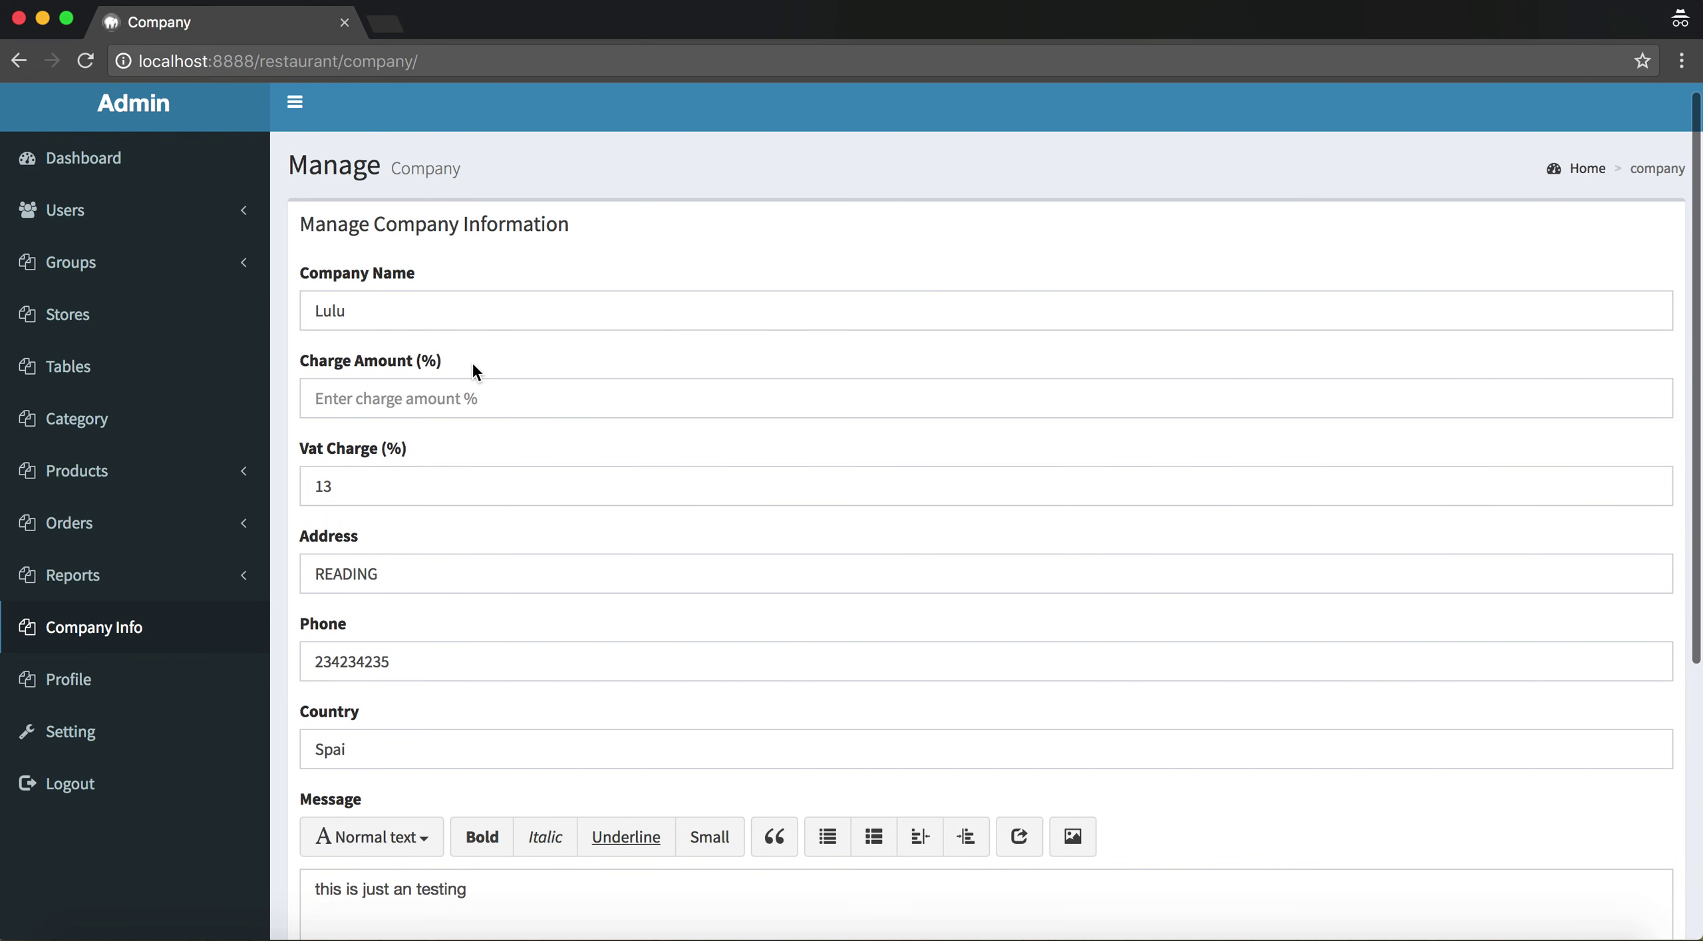
pyautogui.click(434, 442)
pyautogui.moveTo(314, 445); pyautogui.dragTo(284, 433)
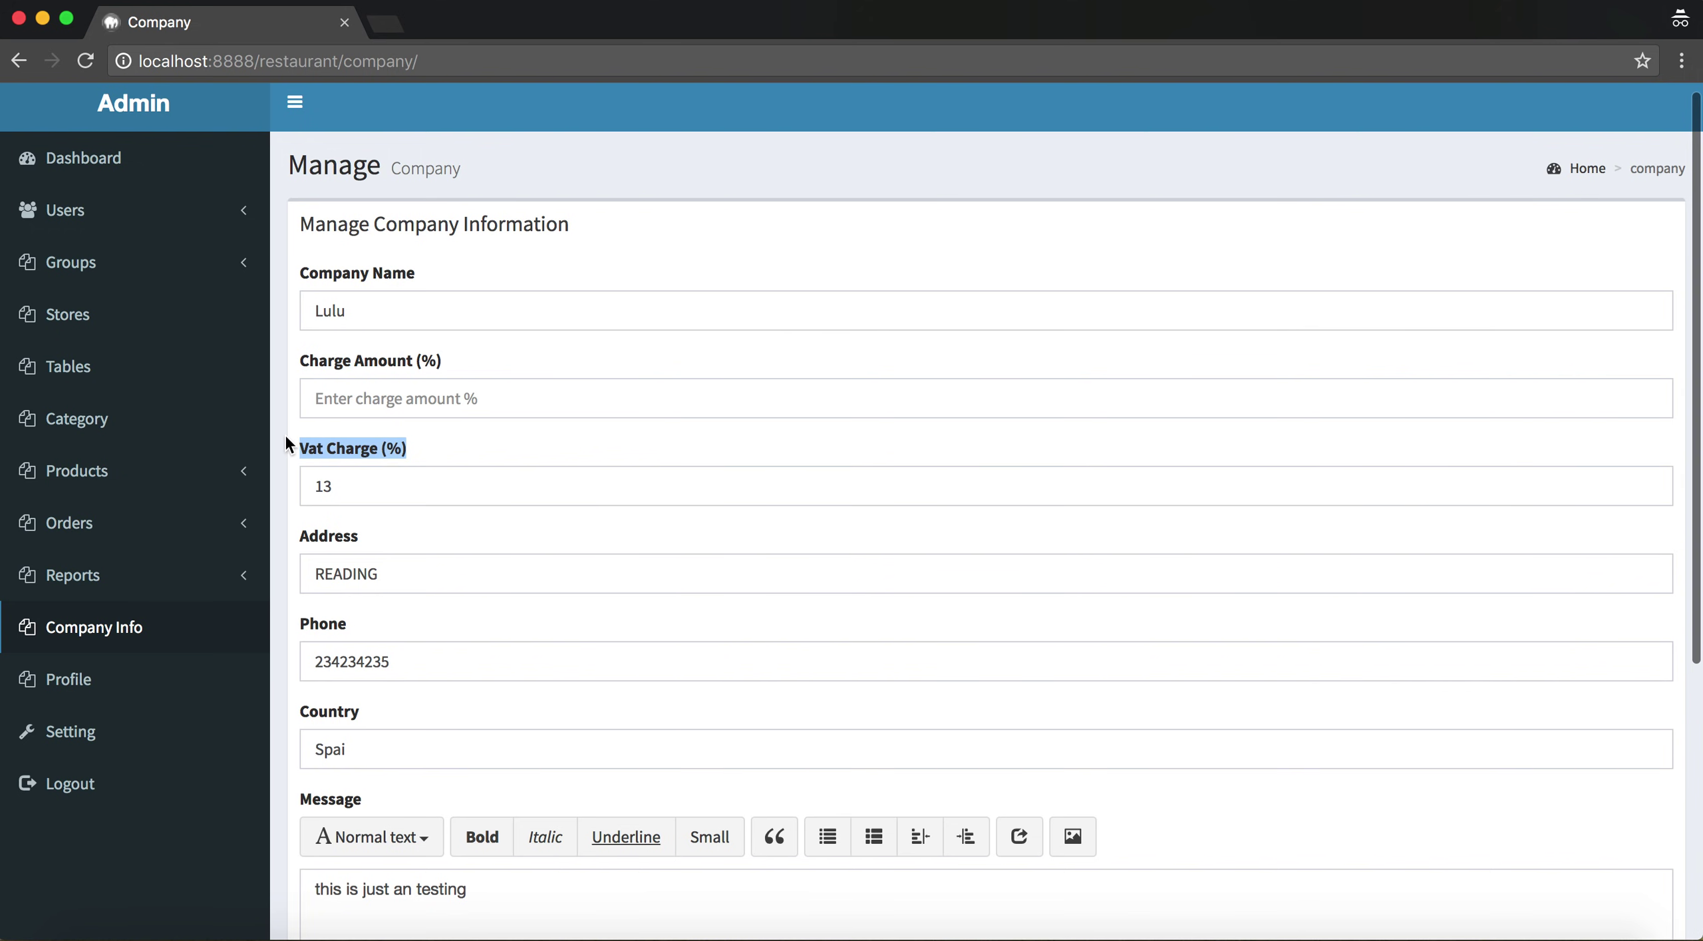
# Go over the Charge Amount (%) and Vat Charge (%) fields, showing the 13% VAT
pyautogui.click(395, 389)
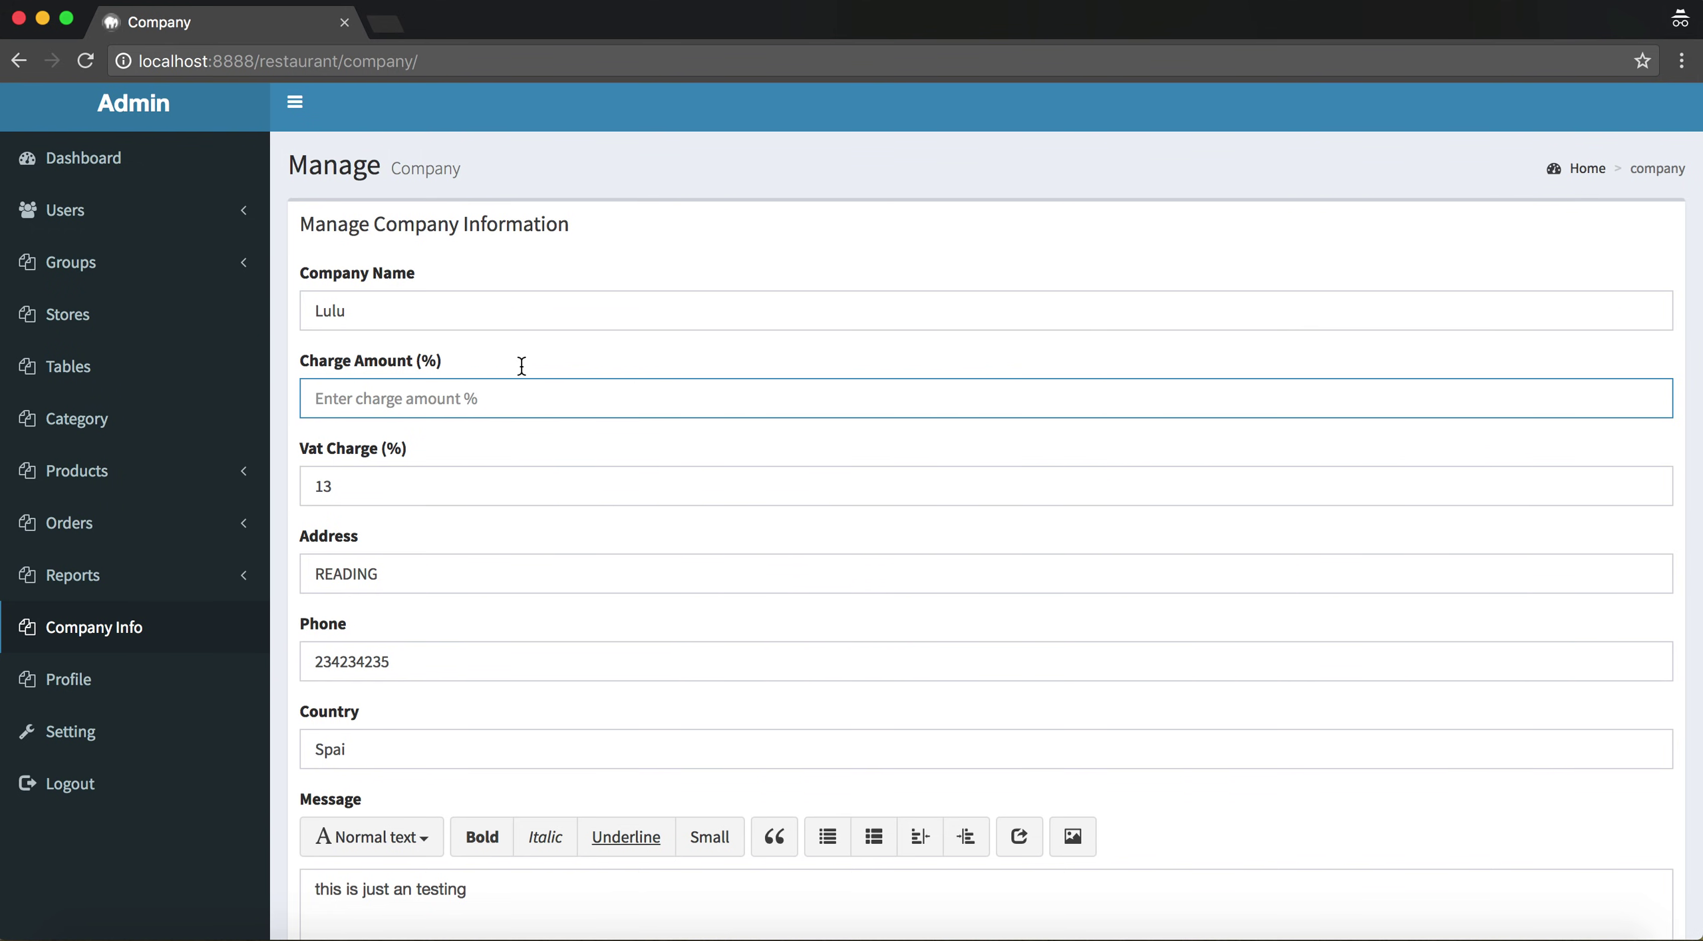
pyautogui.click(456, 375)
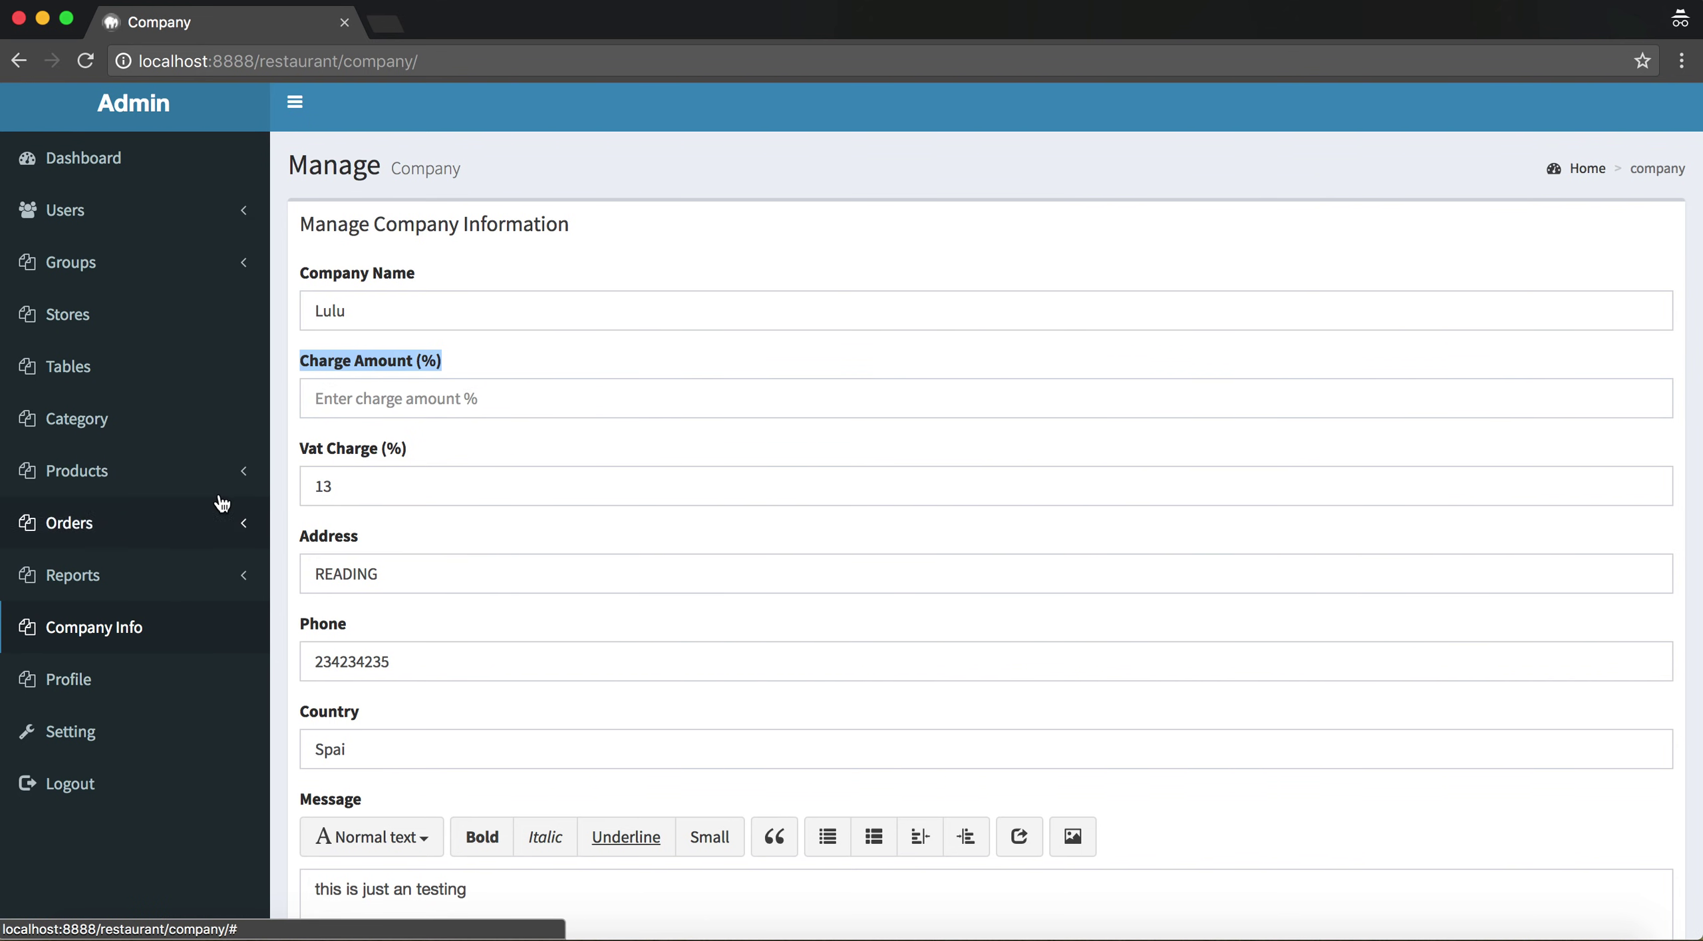
pyautogui.click(462, 363)
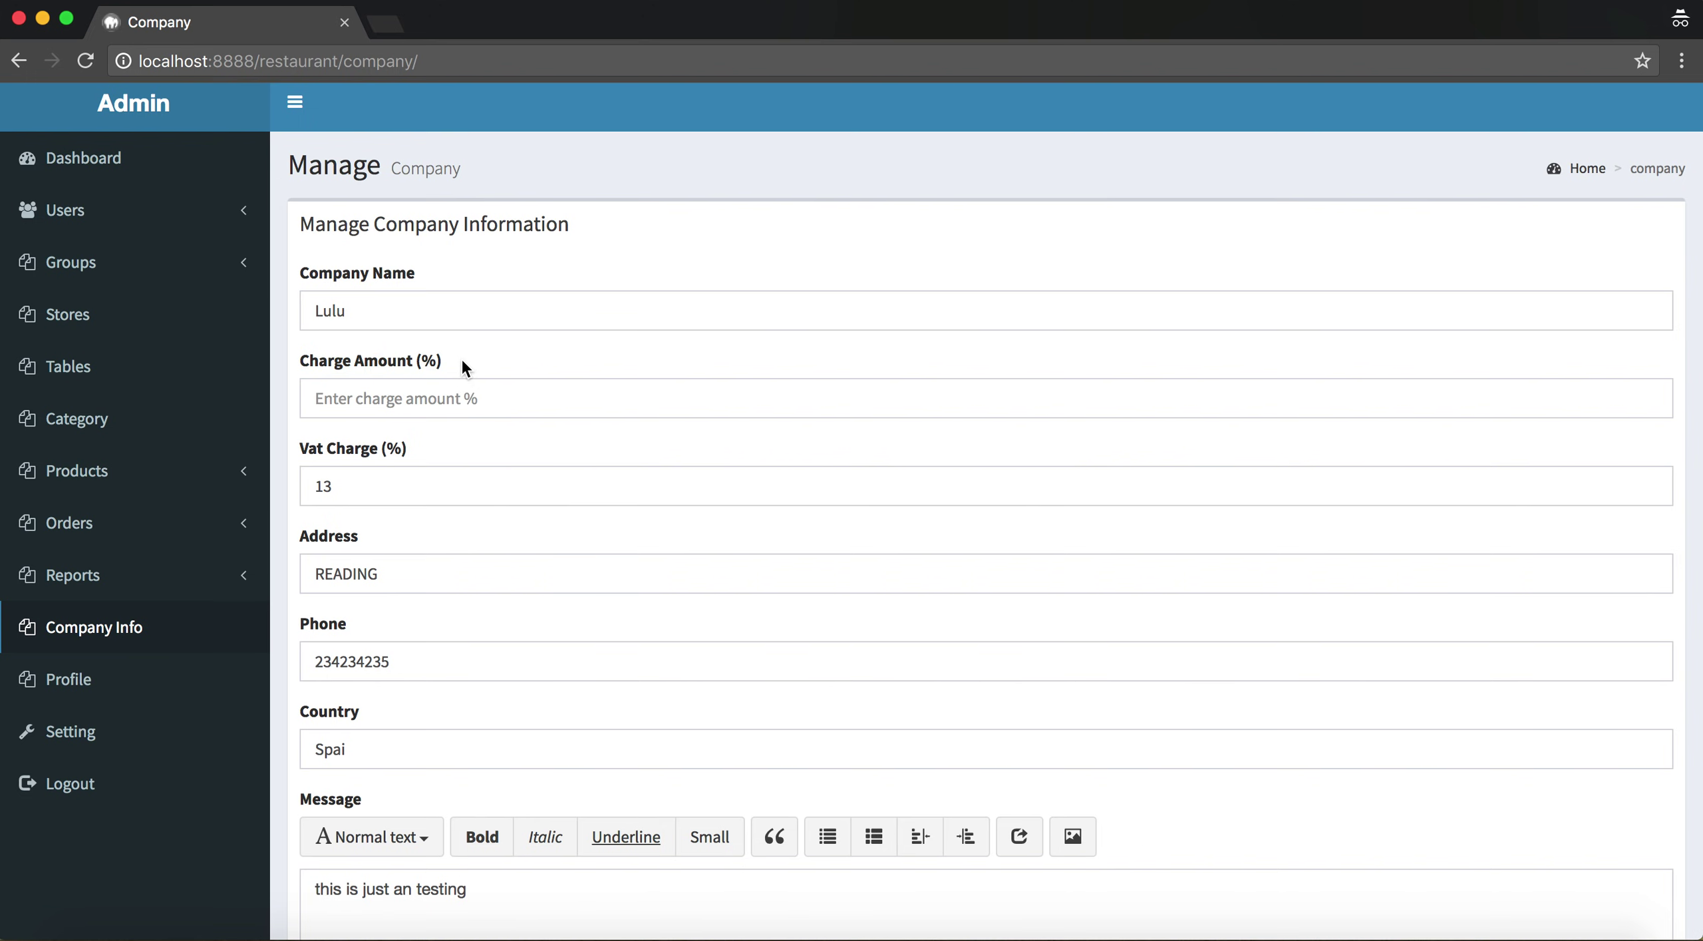
pyautogui.moveTo(348, 365); pyautogui.dragTo(322, 360)
pyautogui.click(390, 481)
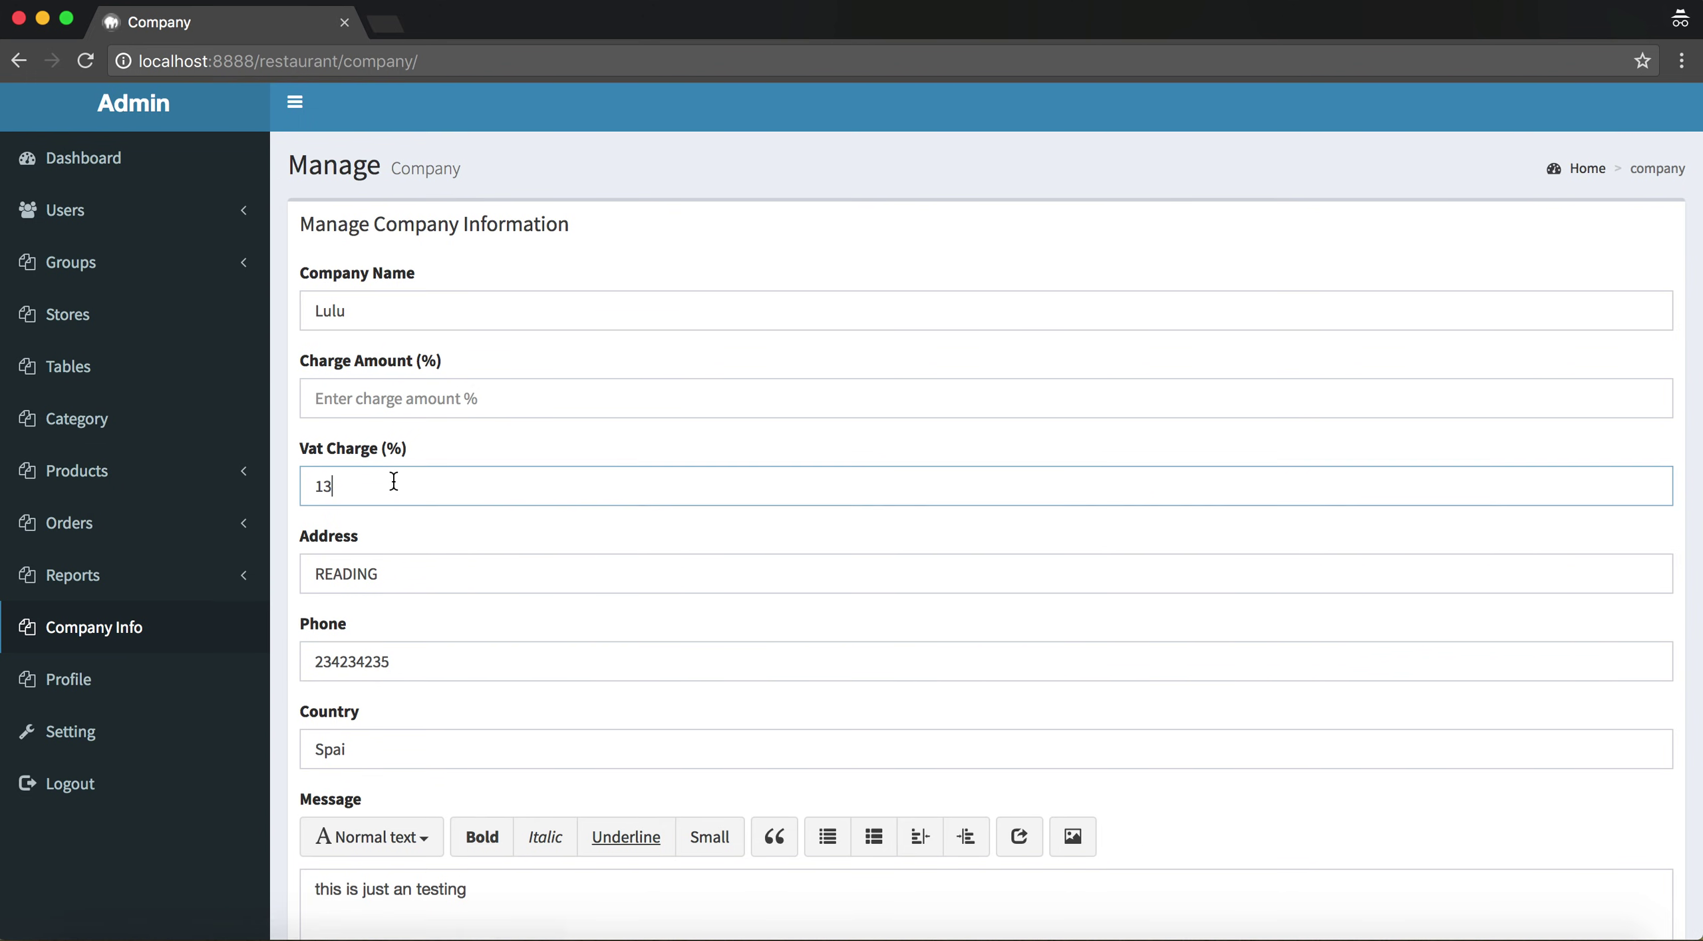
pyautogui.moveTo(423, 443); pyautogui.dragTo(328, 448)
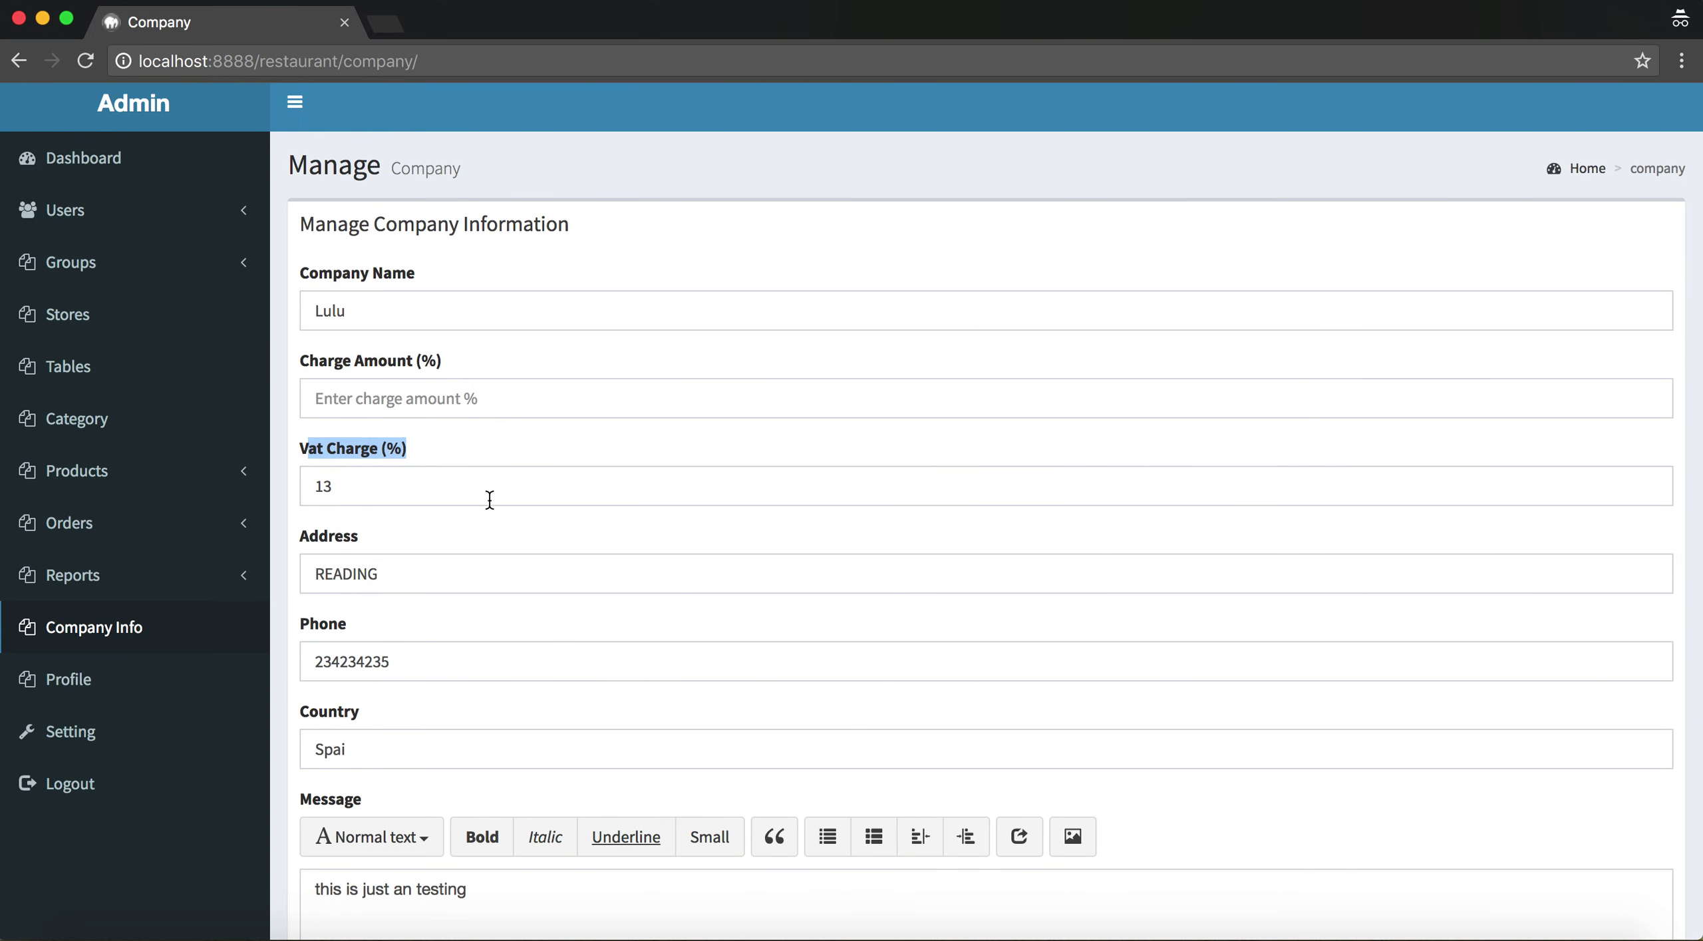
pyautogui.scroll(-3, 359, 384)
pyautogui.click(346, 427)
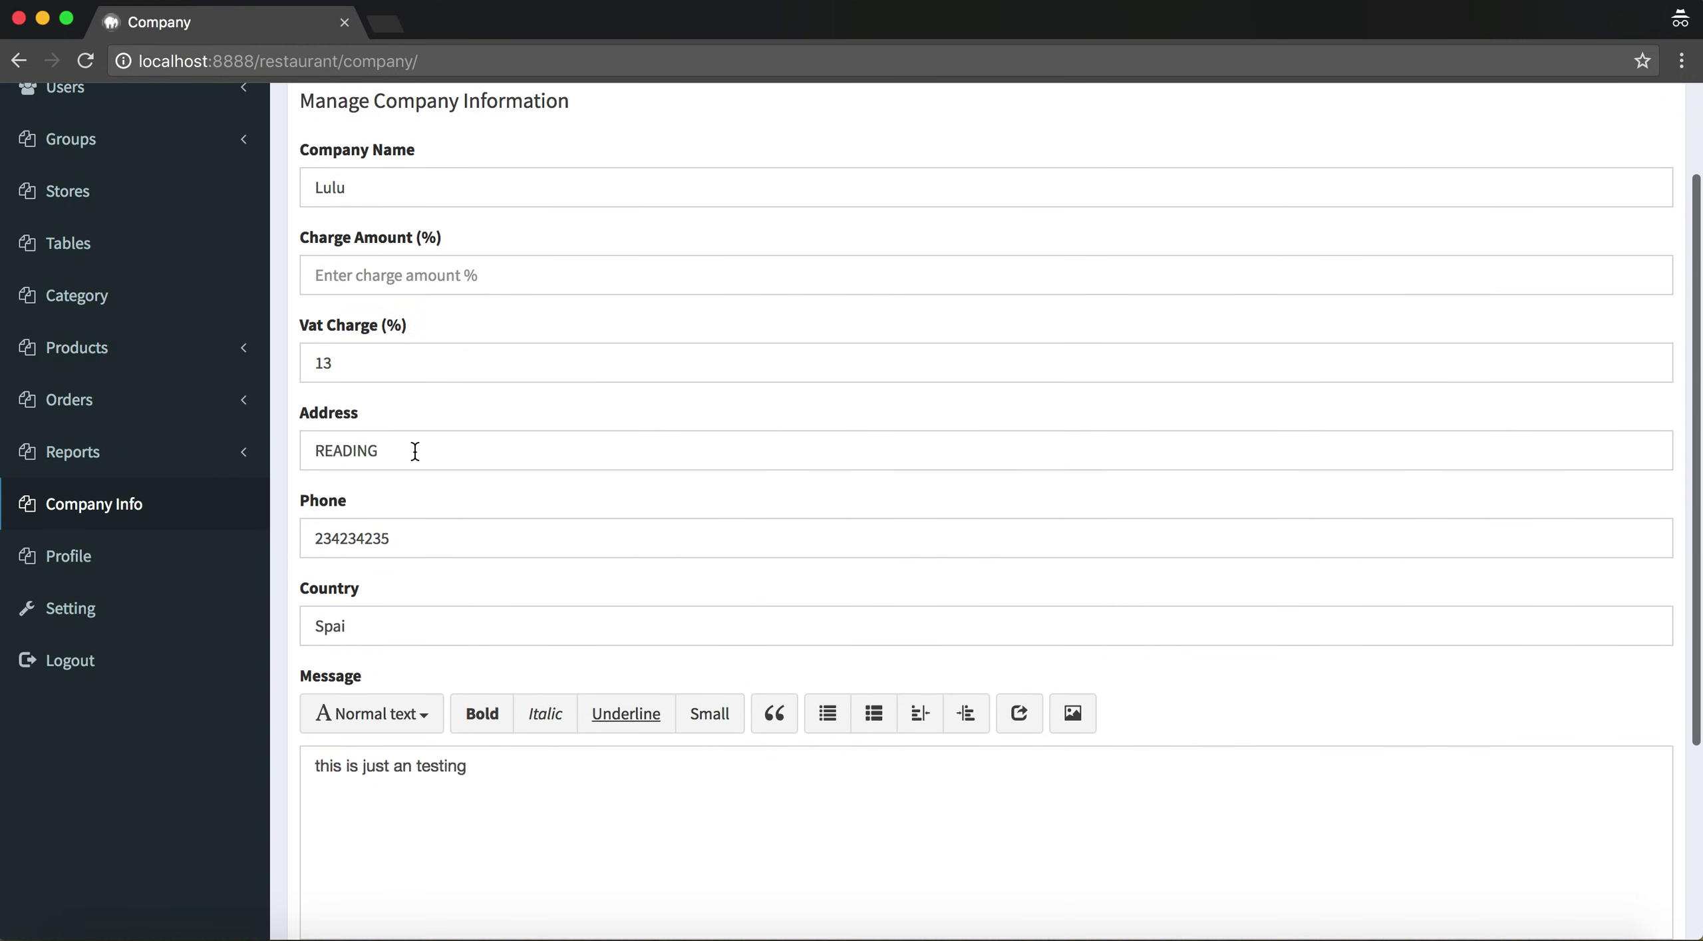
# Review the address, phone, country and message fields, and check the currency stays USD
pyautogui.moveTo(415, 451); pyautogui.dragTo(283, 454)
pyautogui.moveTo(435, 536); pyautogui.dragTo(297, 546)
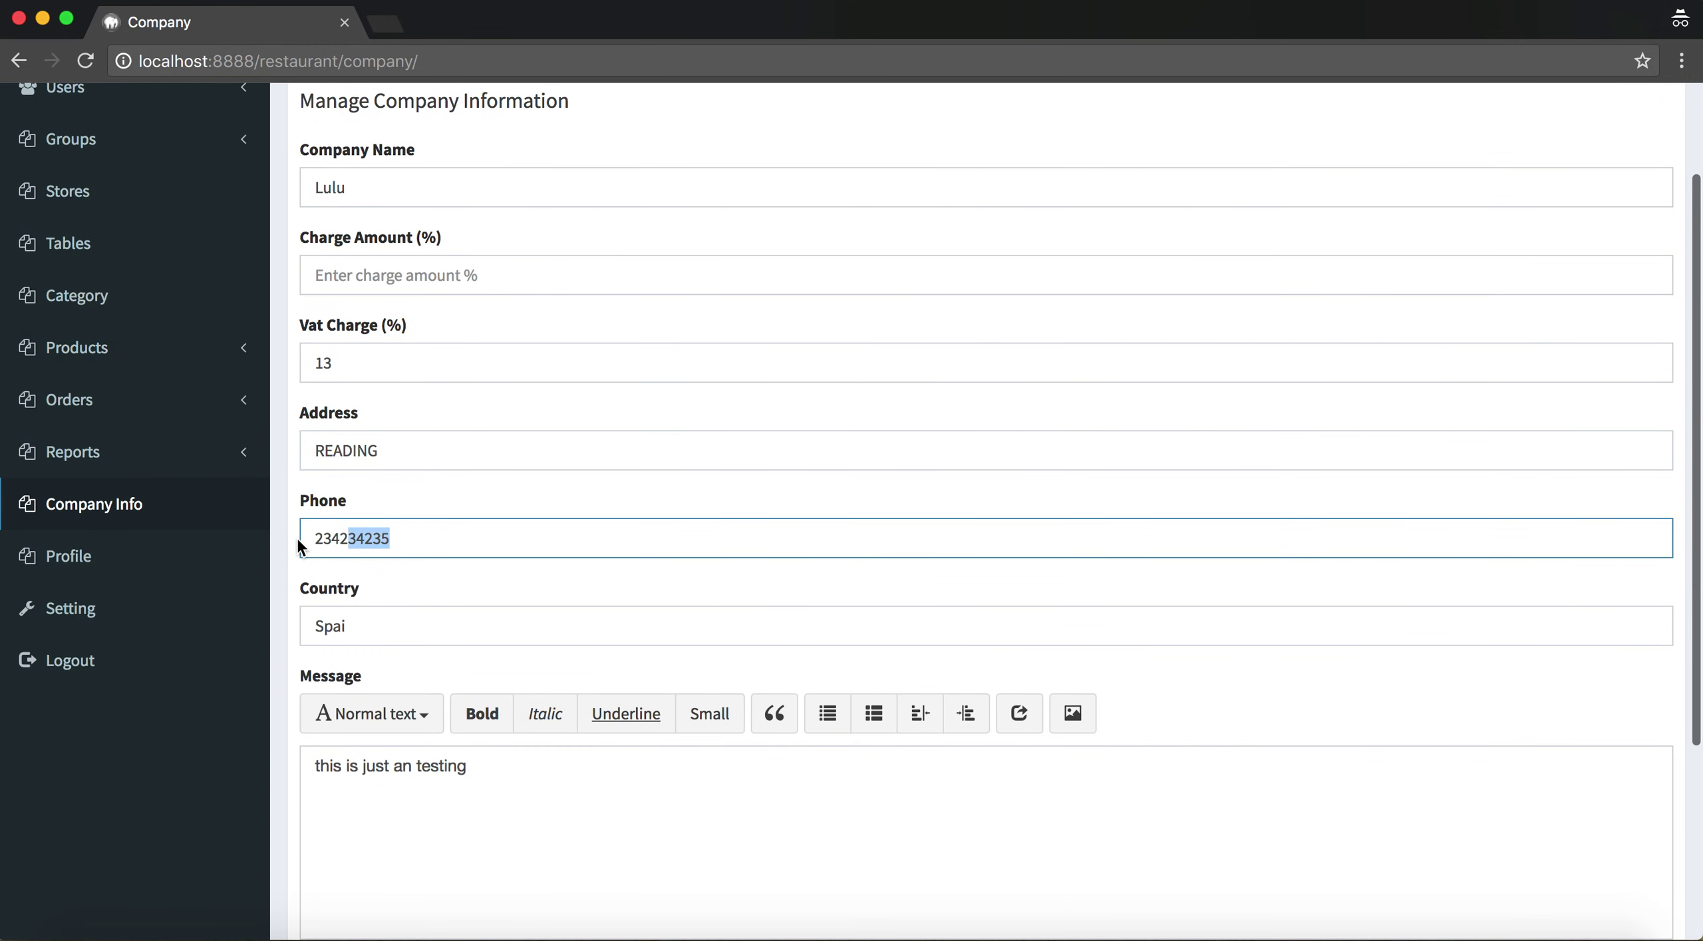
pyautogui.click(413, 620)
pyautogui.click(524, 773)
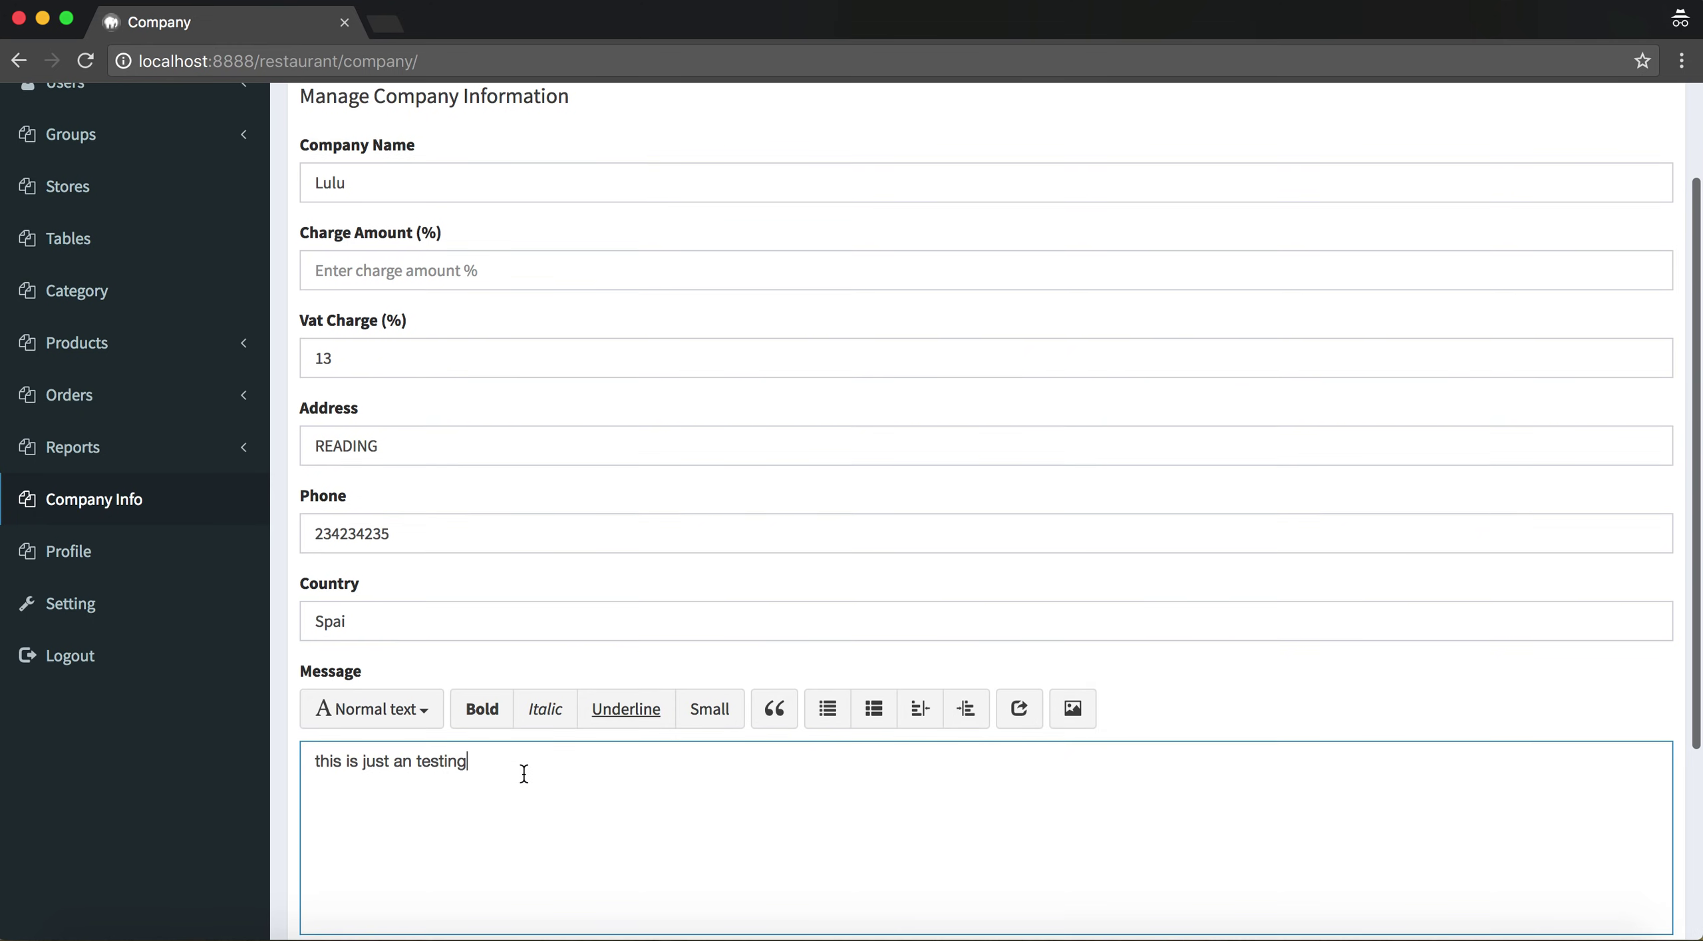
pyautogui.scroll(-3, 524, 773)
pyautogui.click(457, 793)
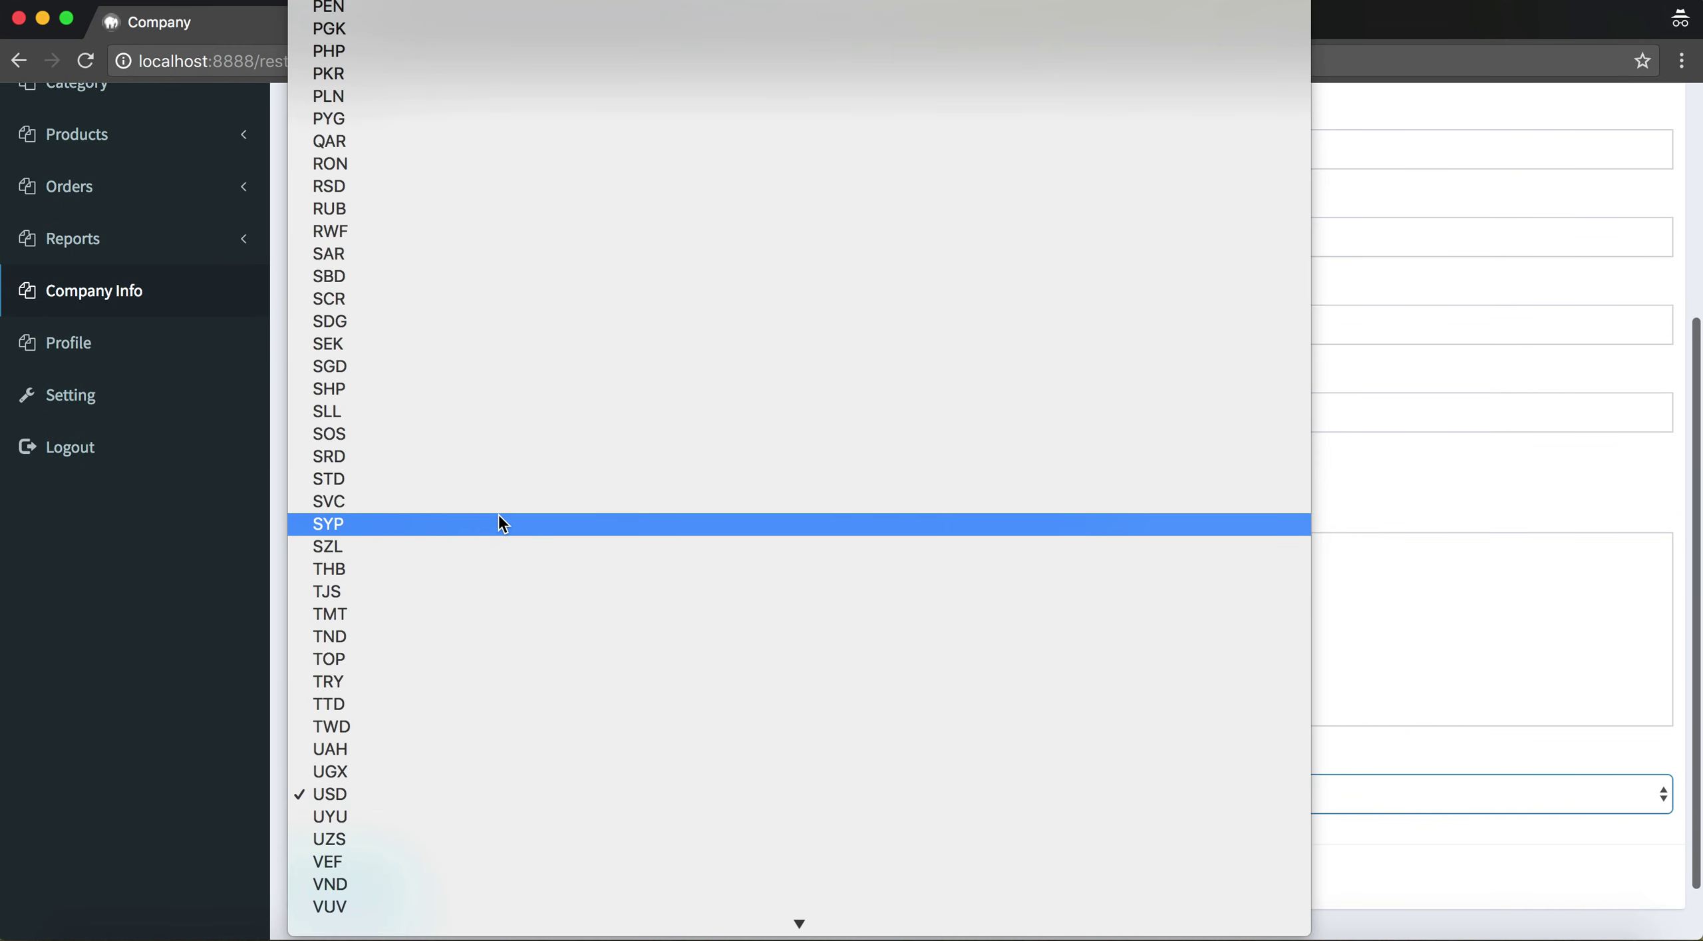
pyautogui.scroll(-3, 466, 566)
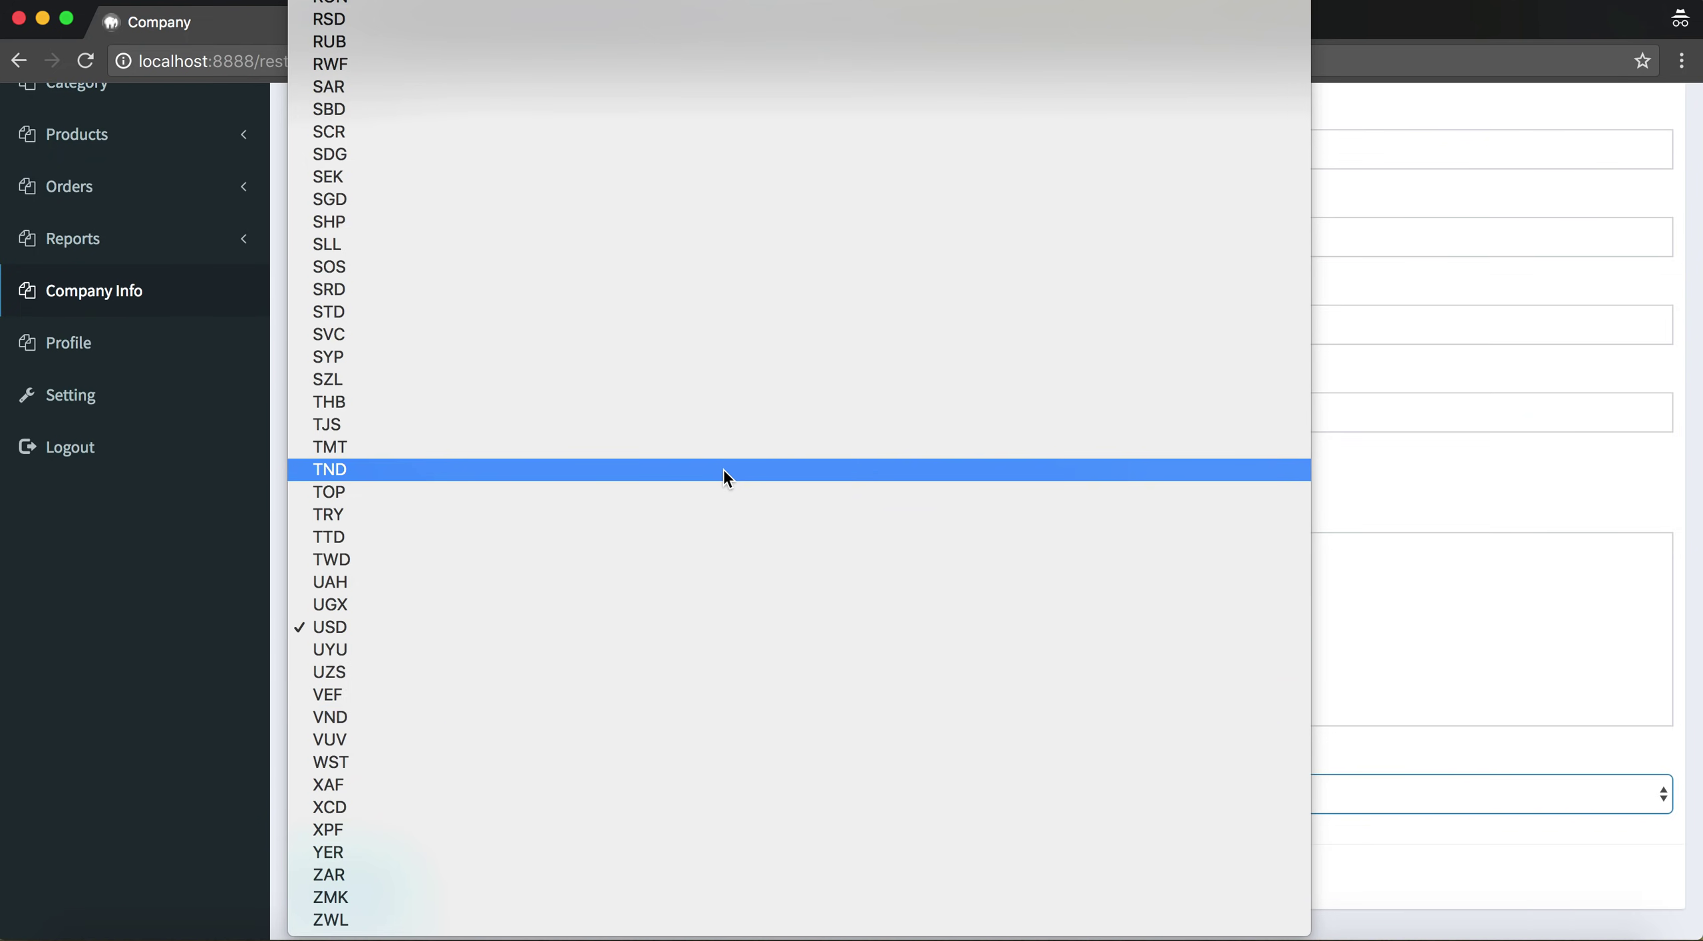
pyautogui.click(1524, 665)
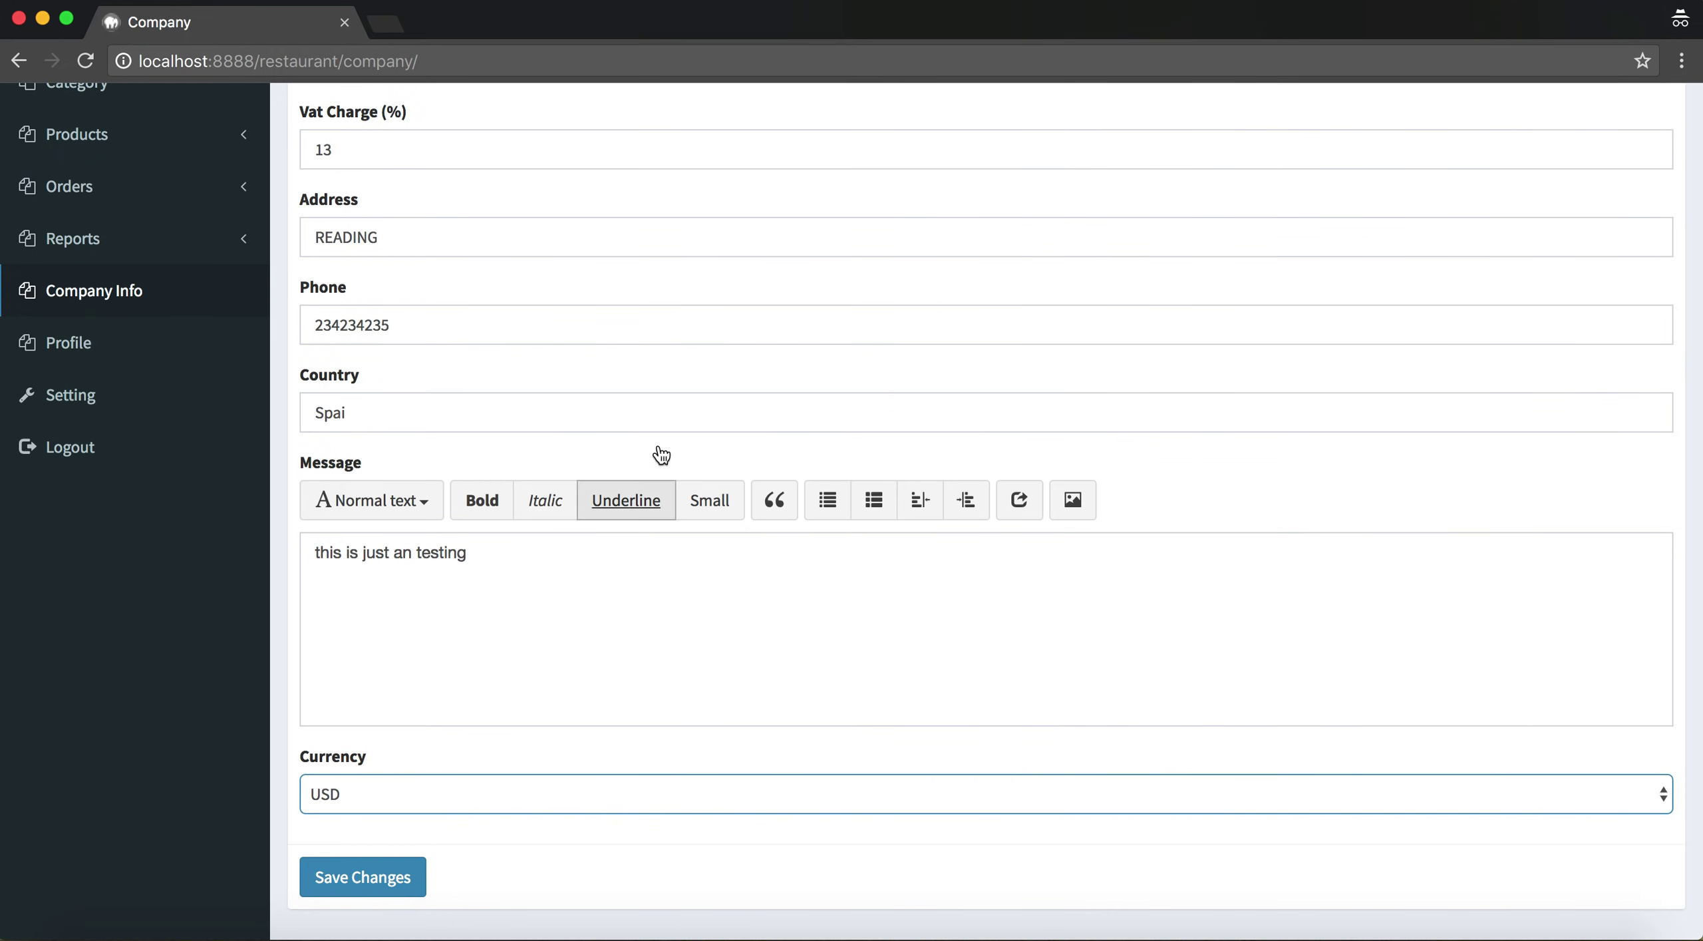
pyautogui.scroll(5, 665, 399)
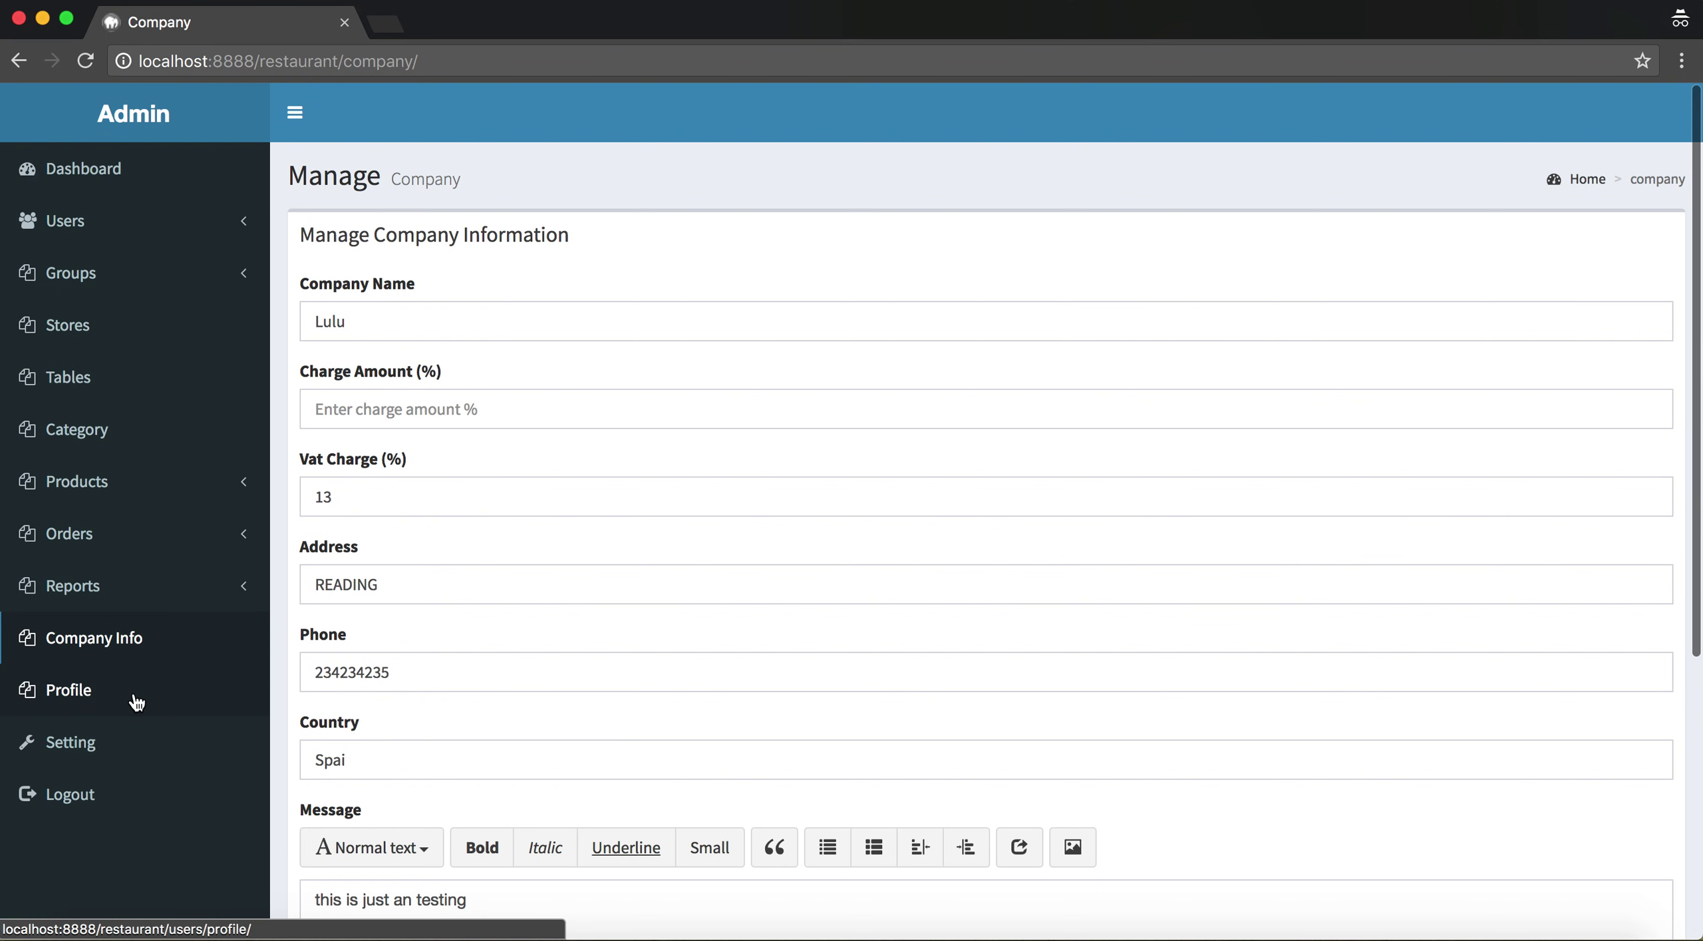
pyautogui.click(136, 700)
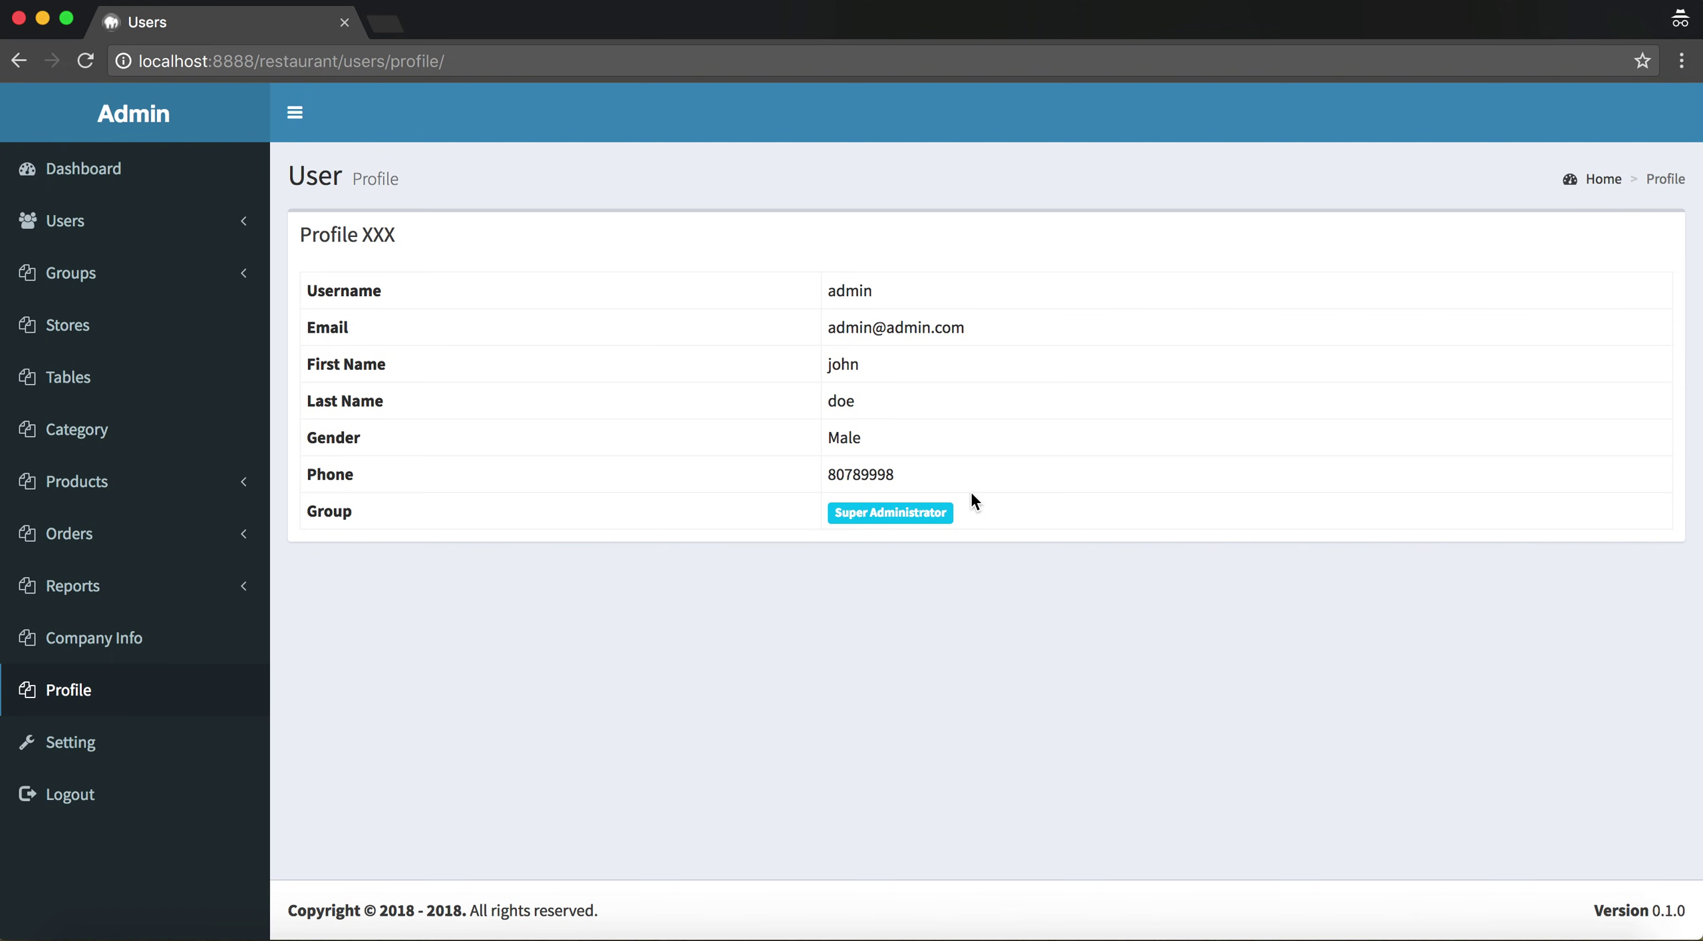
pyautogui.moveTo(892, 503); pyautogui.dragTo(500, 285)
pyautogui.click(396, 293)
pyautogui.moveTo(386, 400); pyautogui.dragTo(323, 394)
pyautogui.moveTo(377, 479); pyautogui.dragTo(323, 511)
pyautogui.click(495, 783)
pyautogui.click(167, 760)
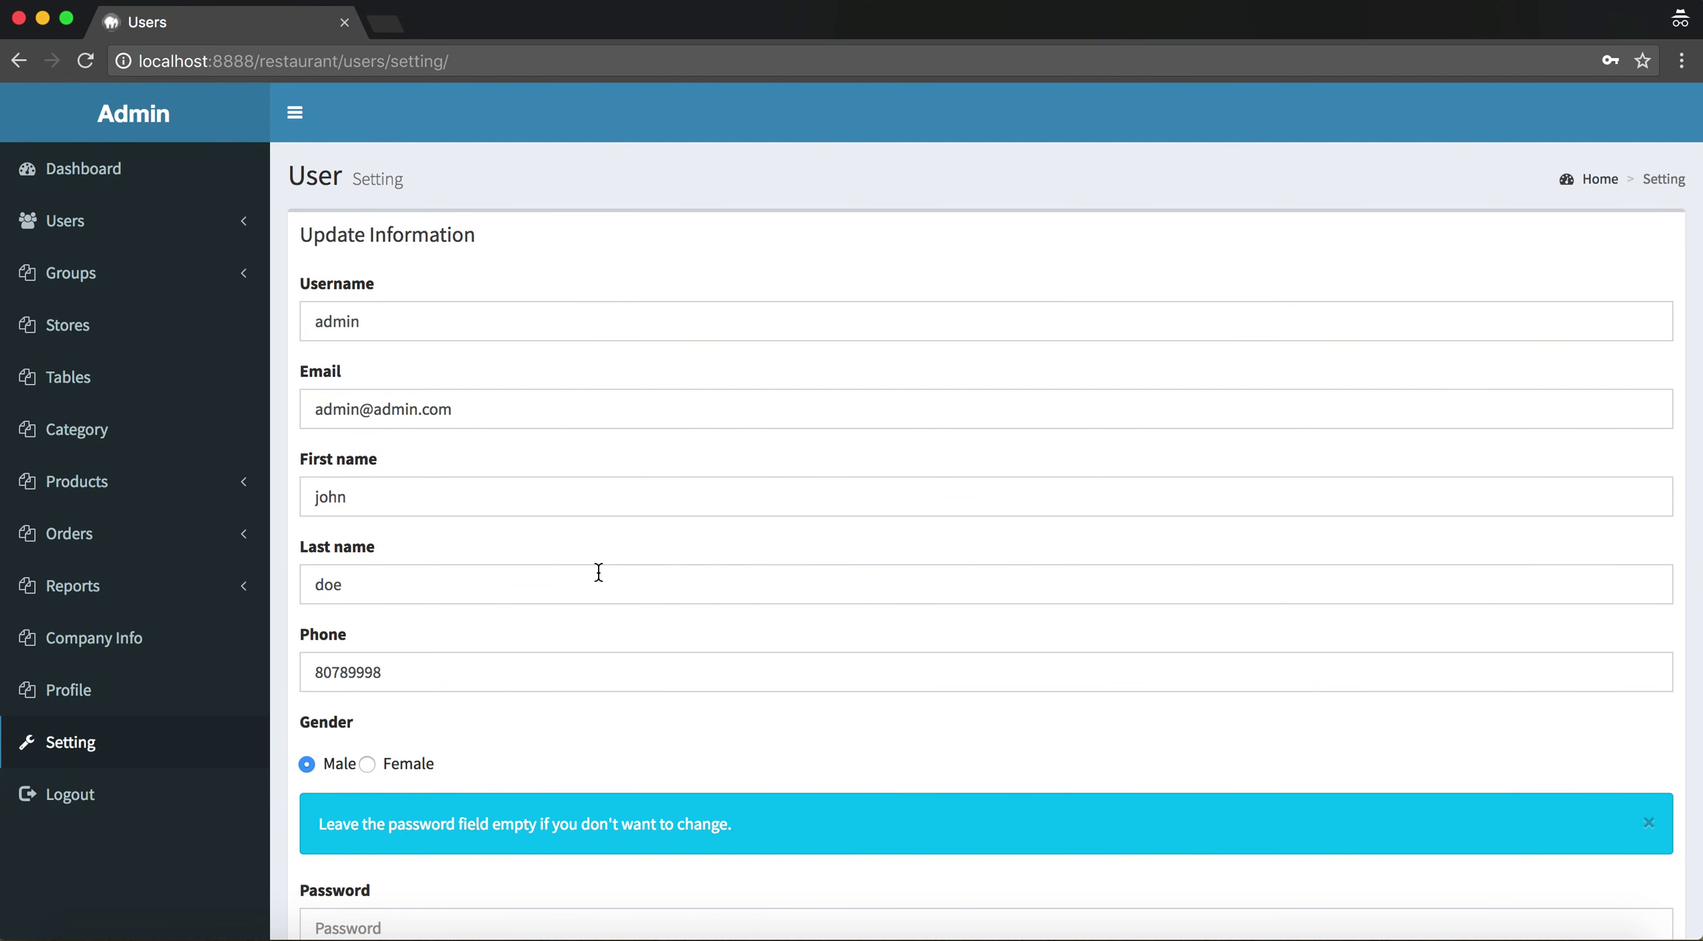
pyautogui.click(147, 699)
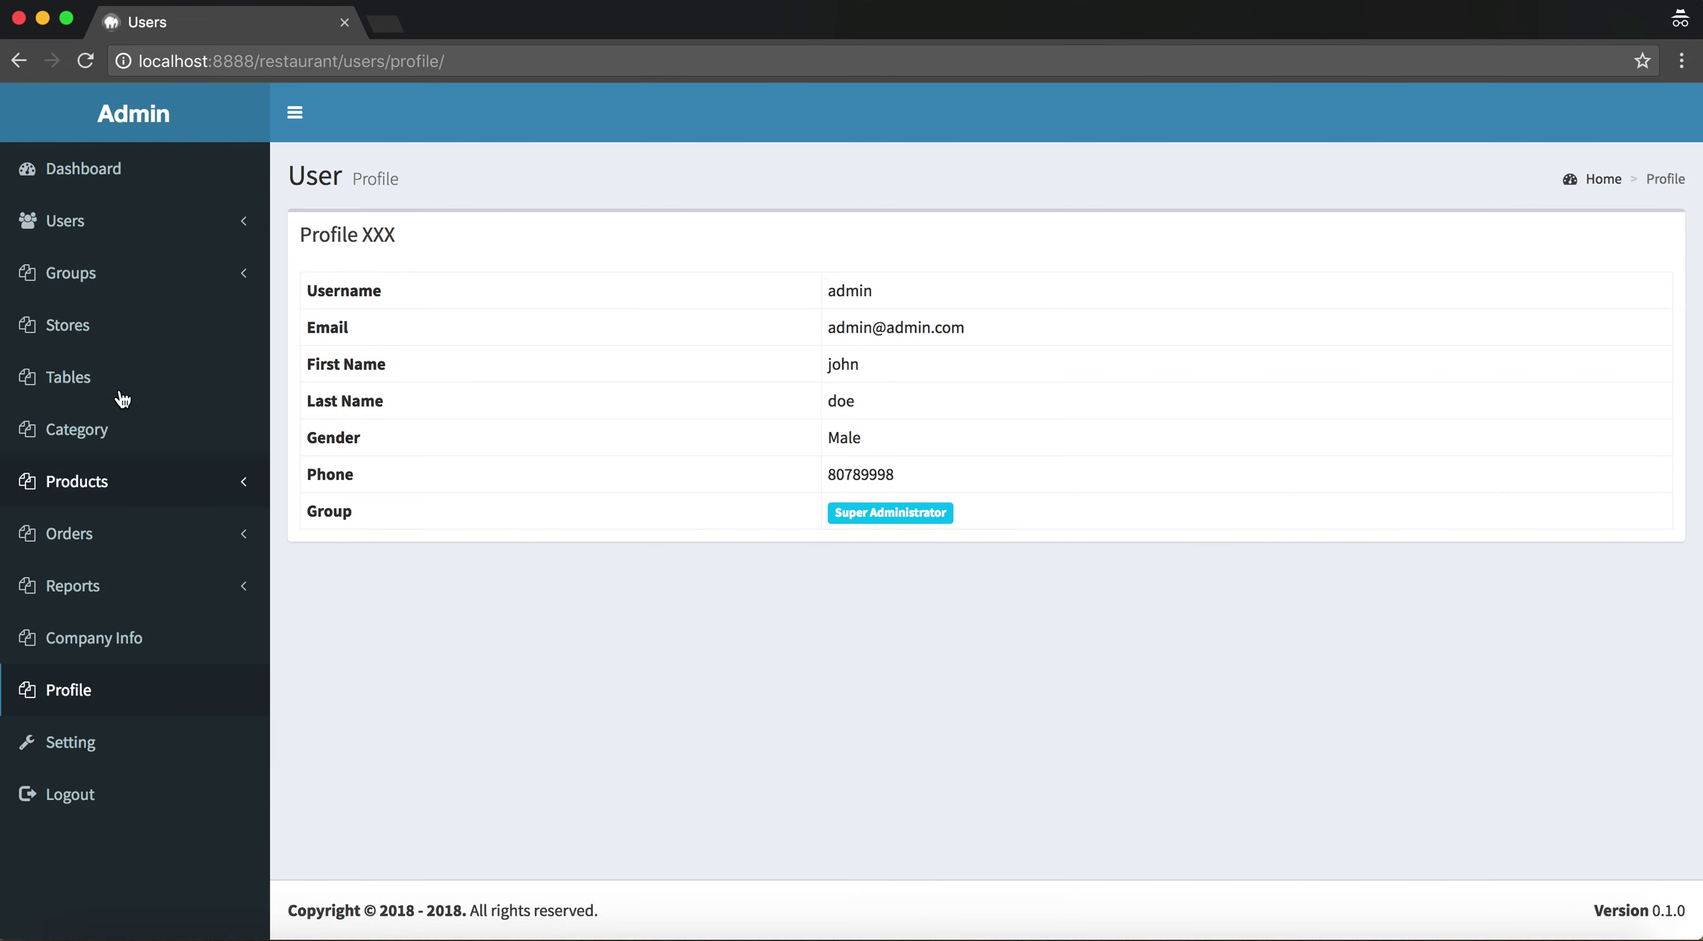
pyautogui.click(113, 740)
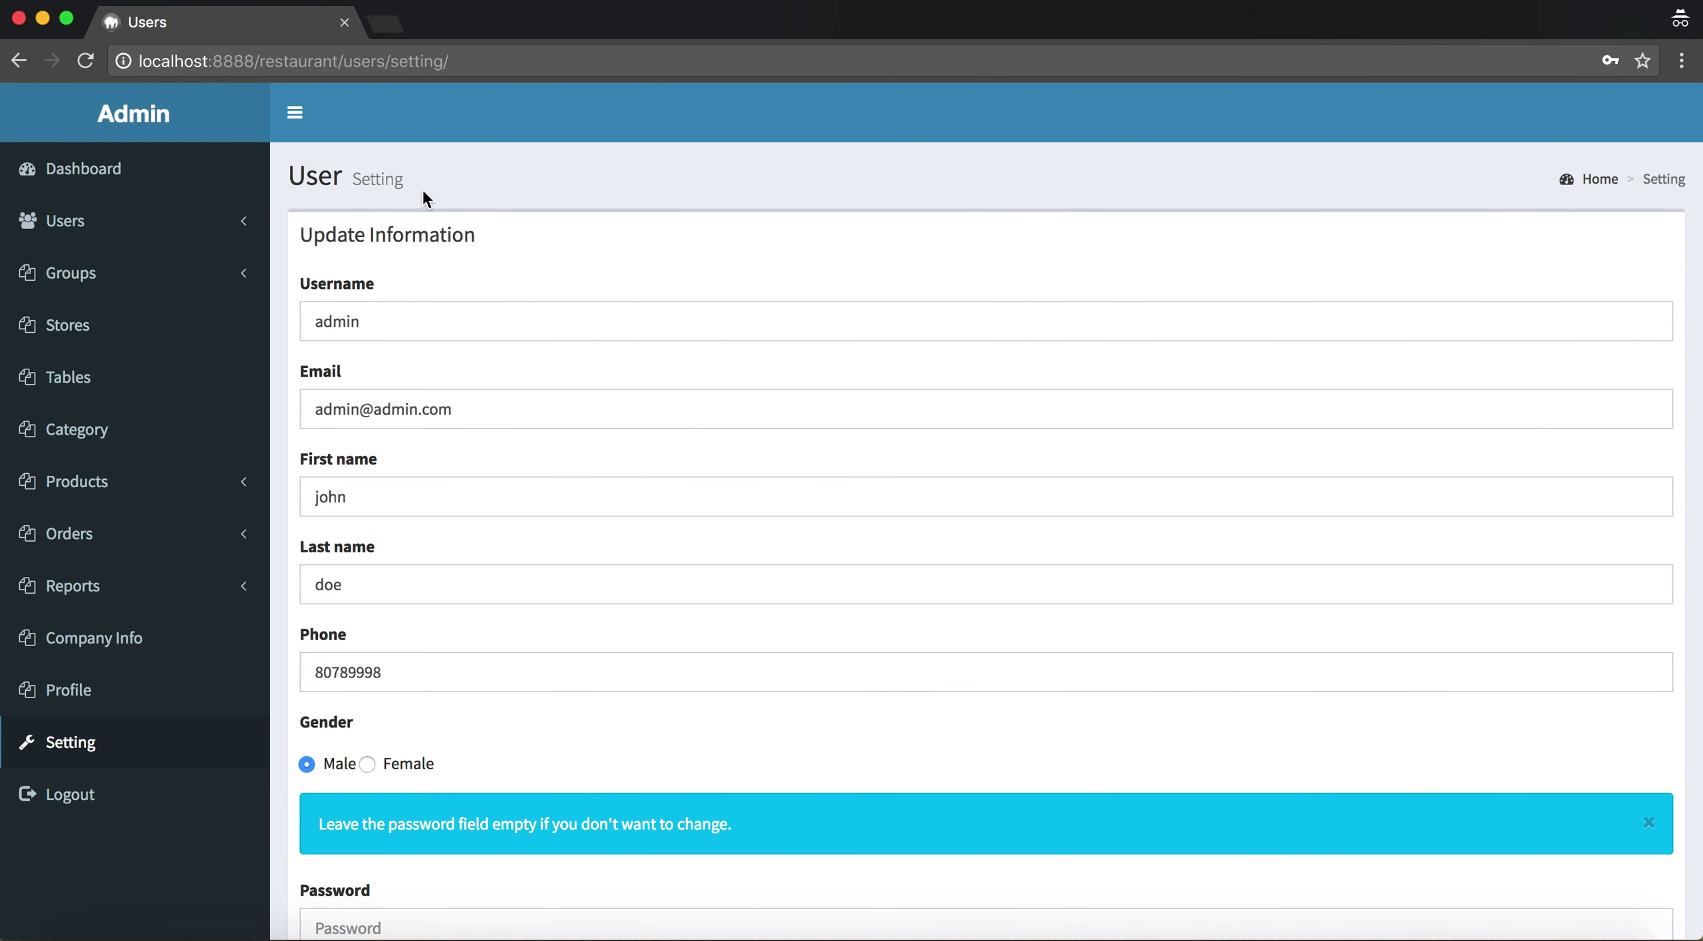
pyautogui.scroll(-5, 472, 689)
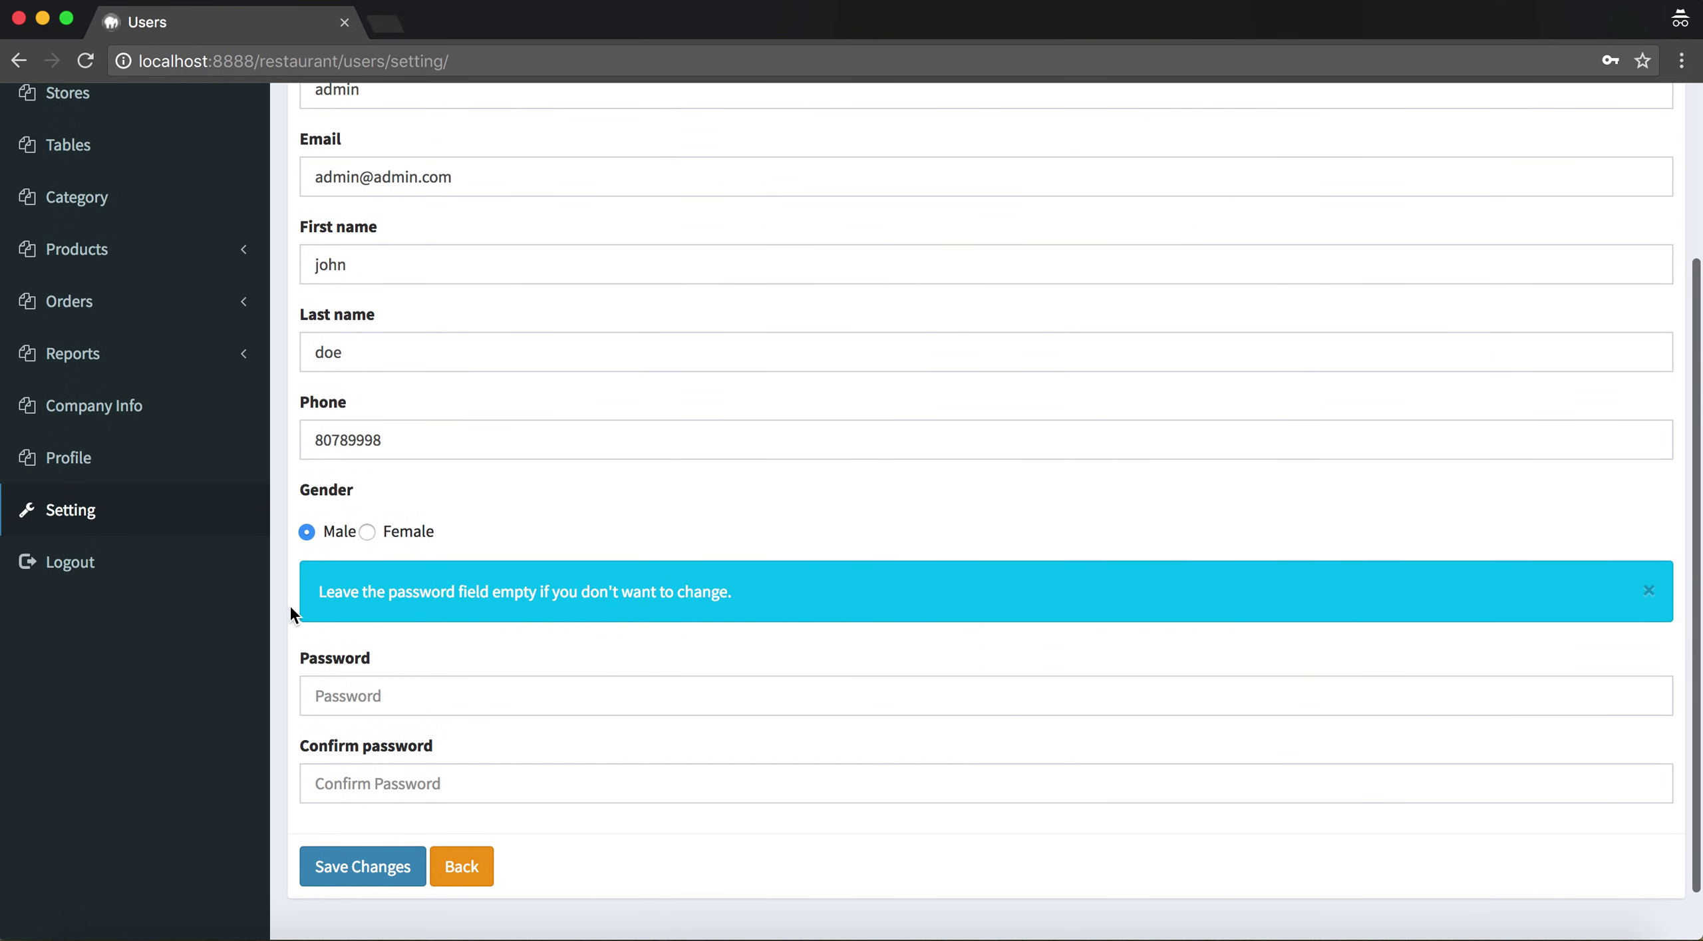
pyautogui.scroll(-2, 499, 669)
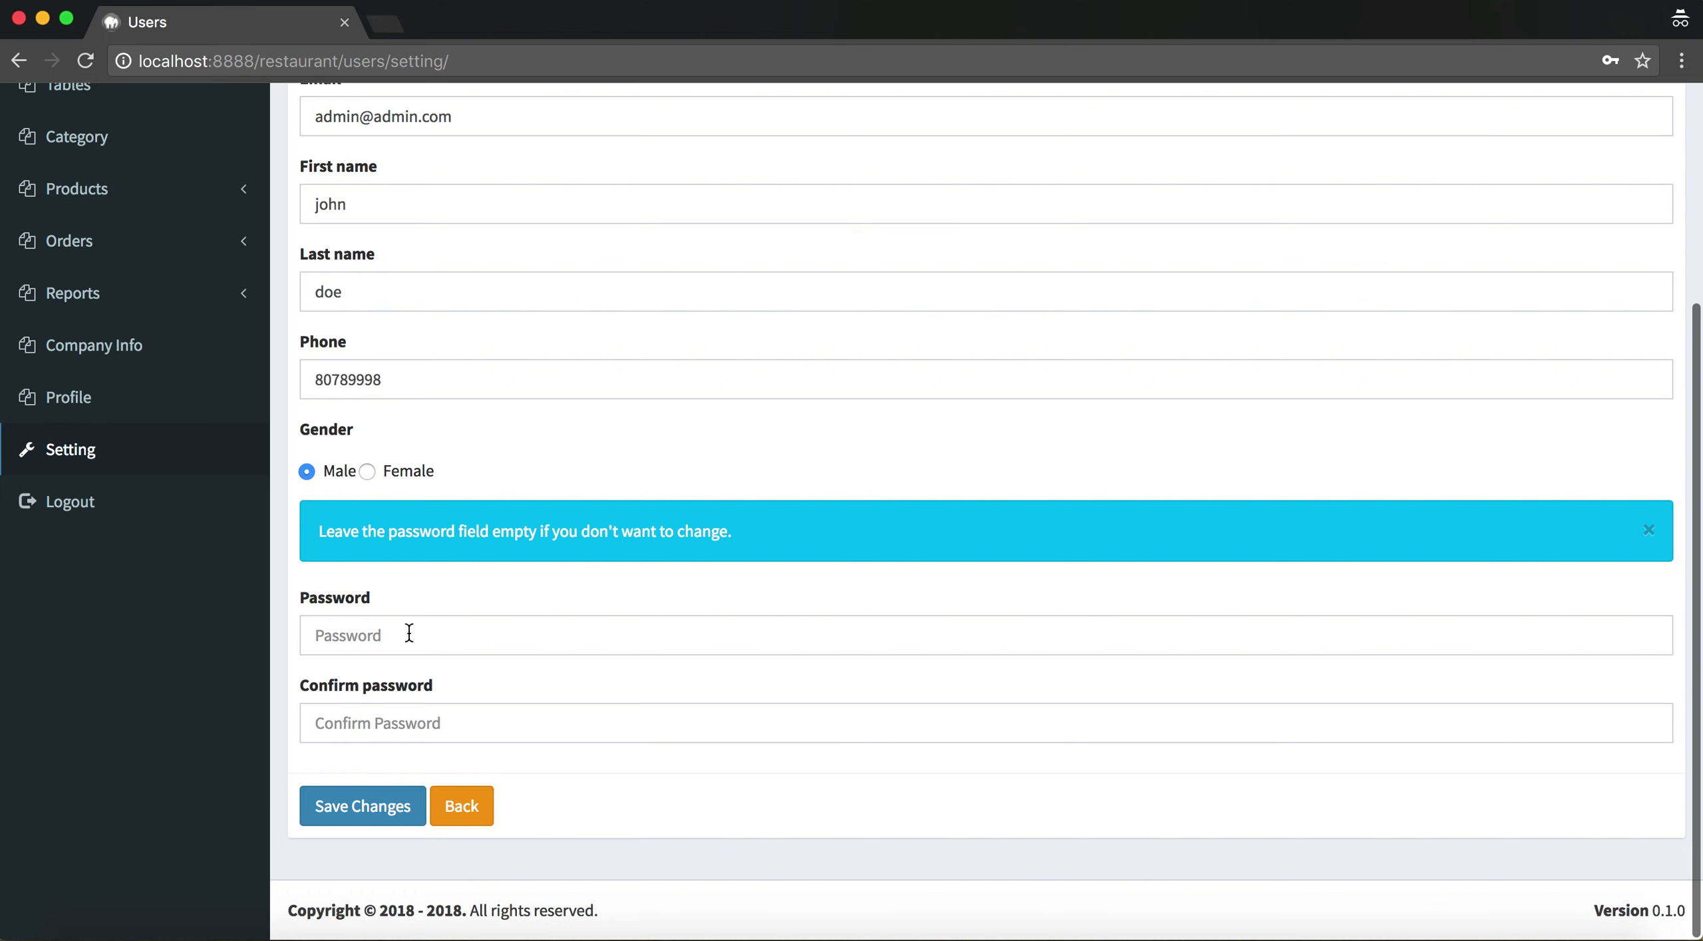
pyautogui.click(362, 634)
pyautogui.moveTo(618, 506); pyautogui.dragTo(364, 530)
pyautogui.scroll(5, 95, 392)
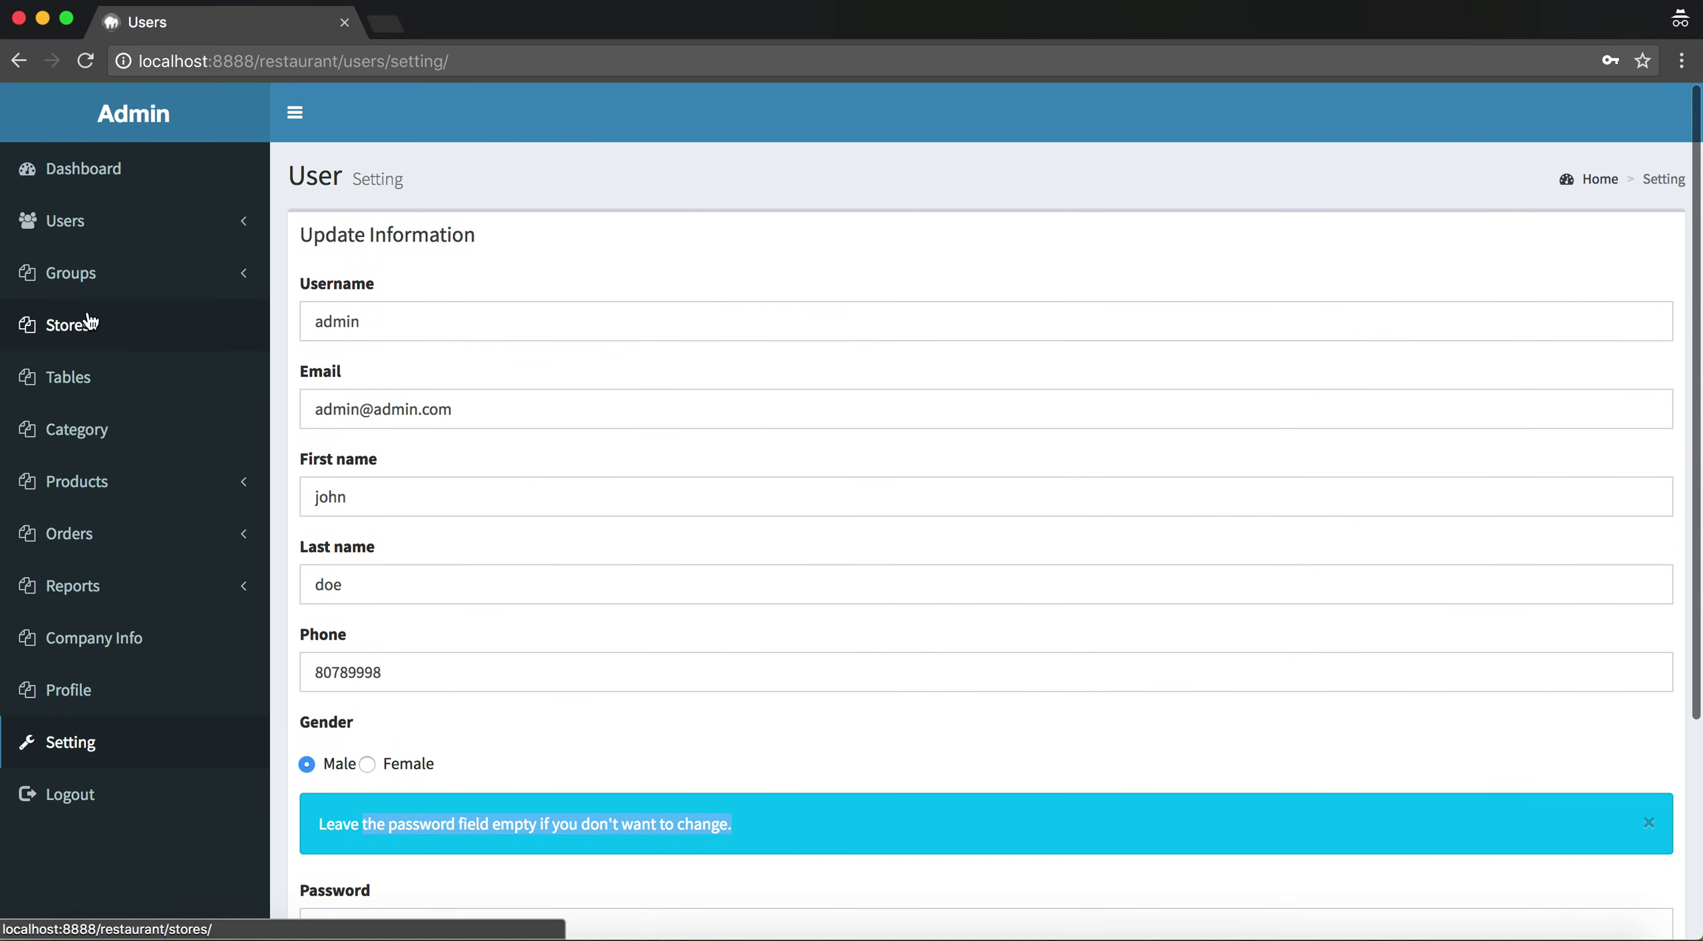
# Open the Stores list and point out the store names and statuses
pyautogui.click(223, 330)
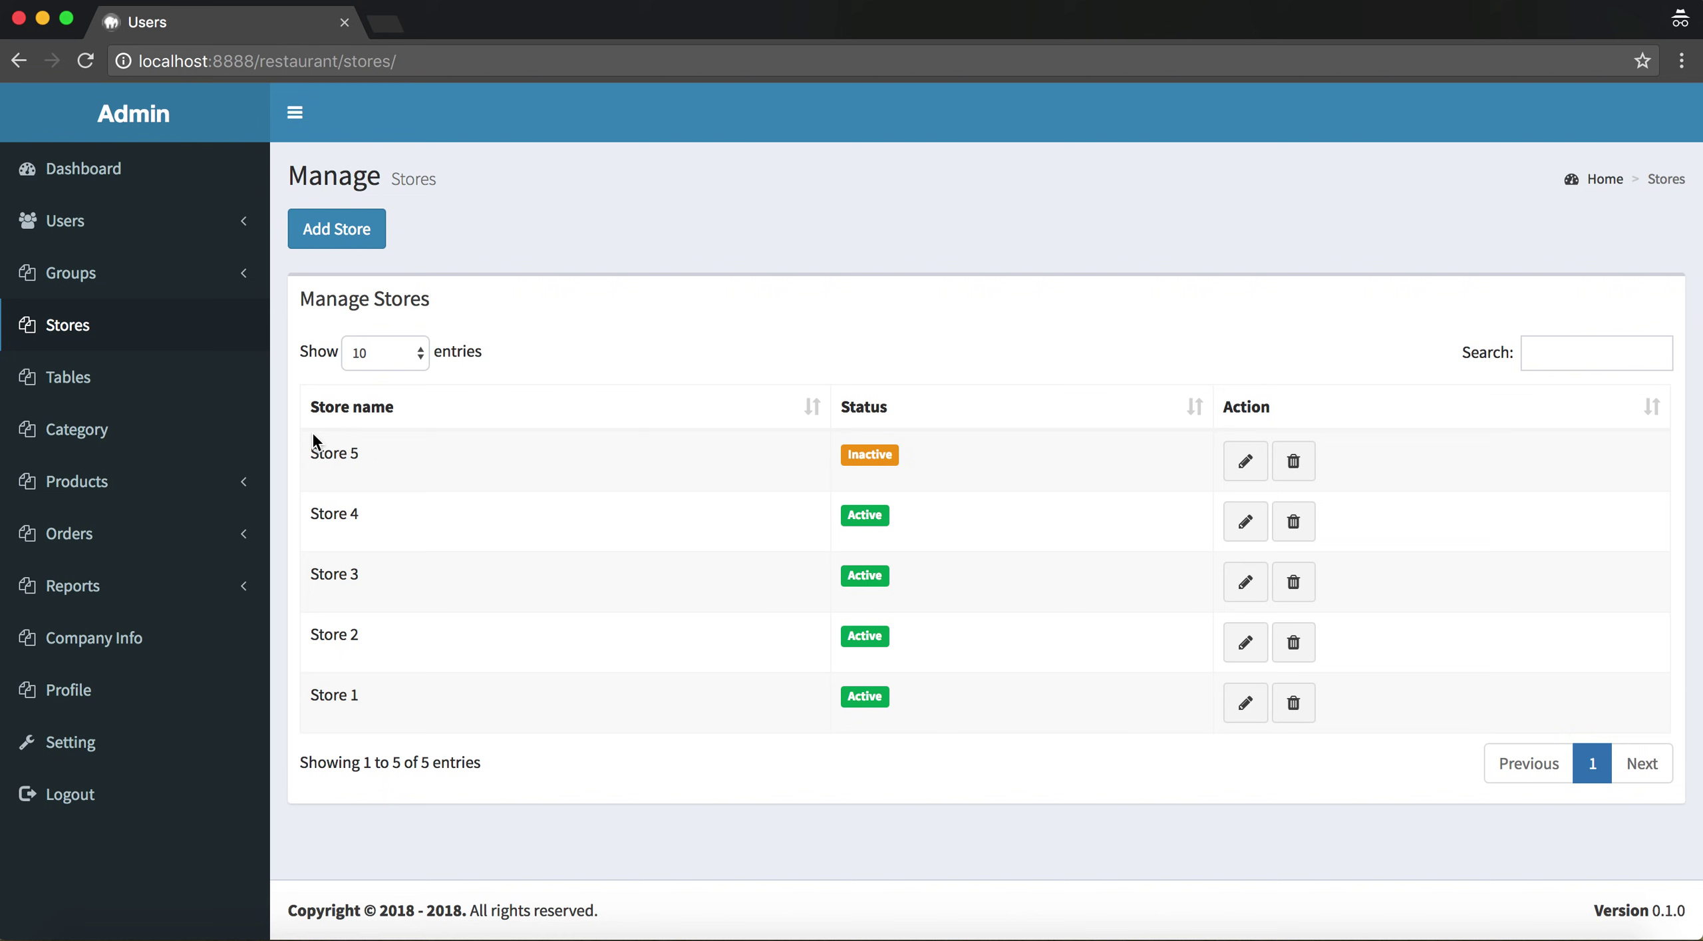
pyautogui.moveTo(307, 450); pyautogui.dragTo(958, 688)
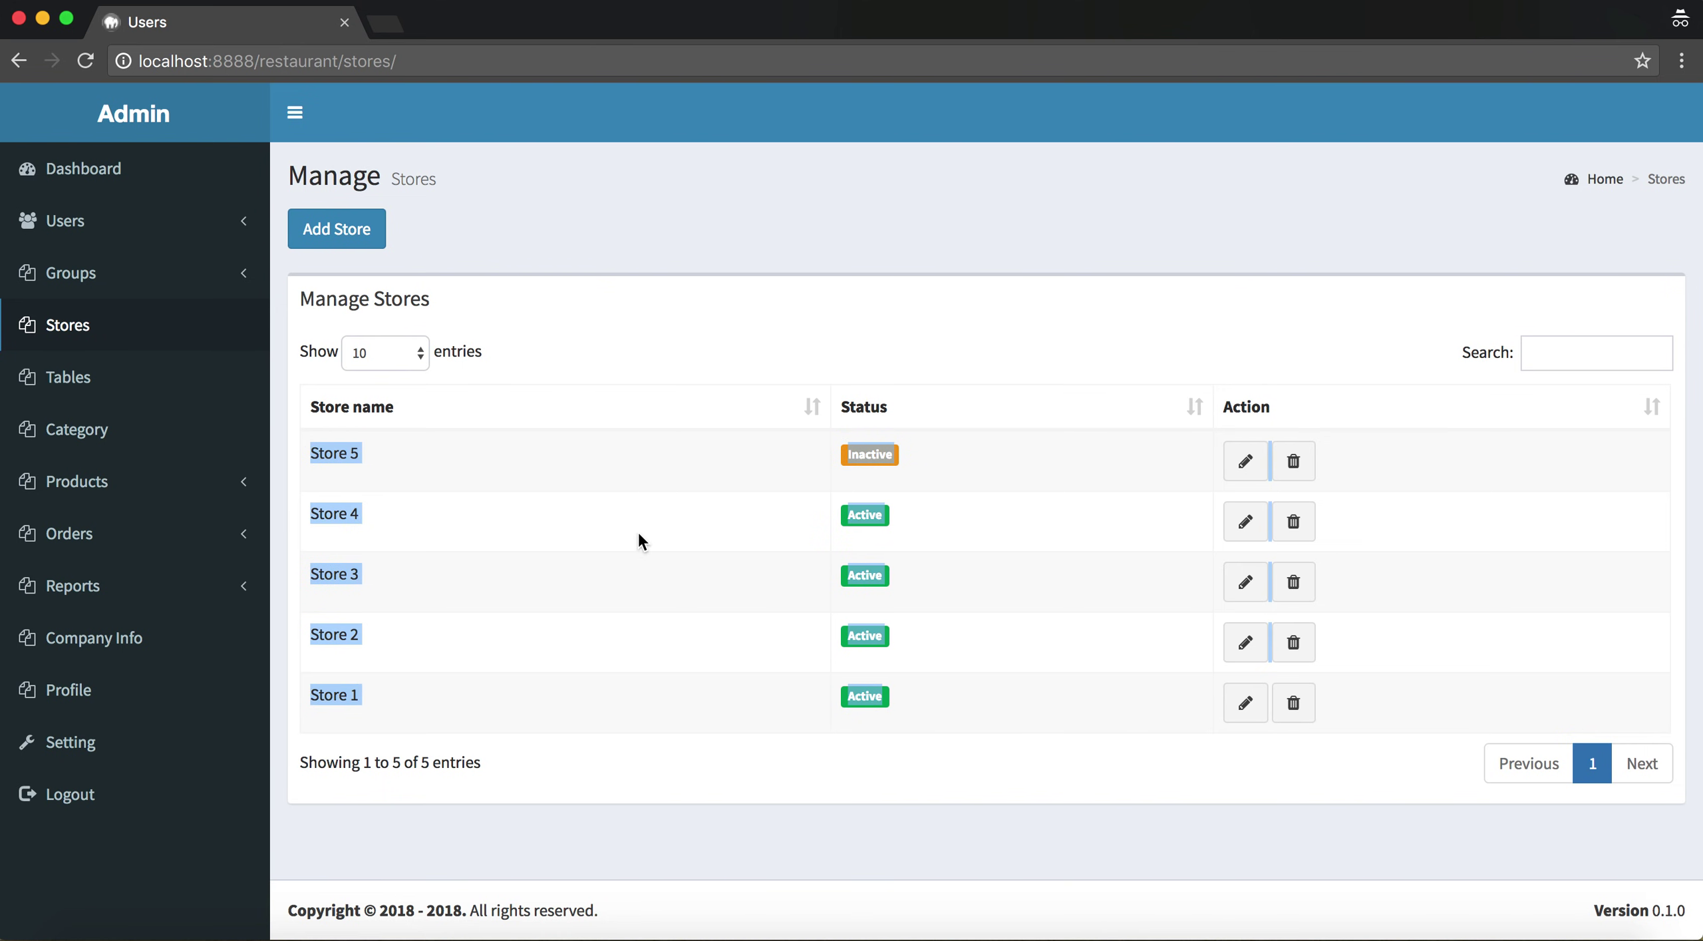
pyautogui.click(569, 545)
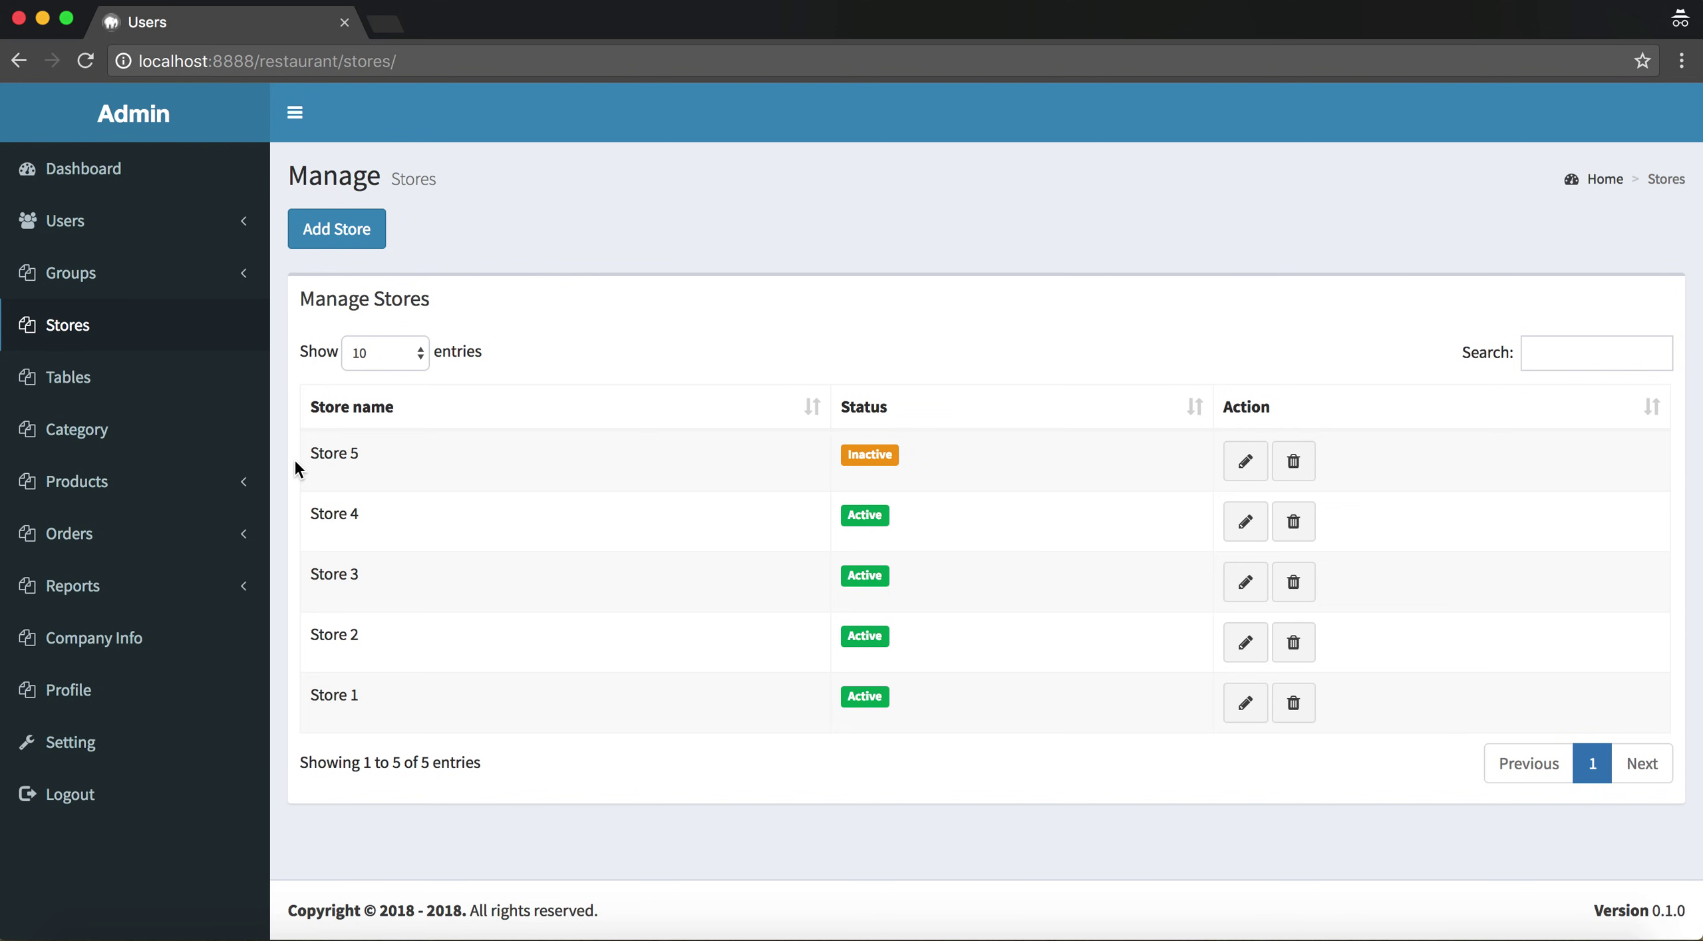
pyautogui.moveTo(298, 450); pyautogui.dragTo(1019, 722)
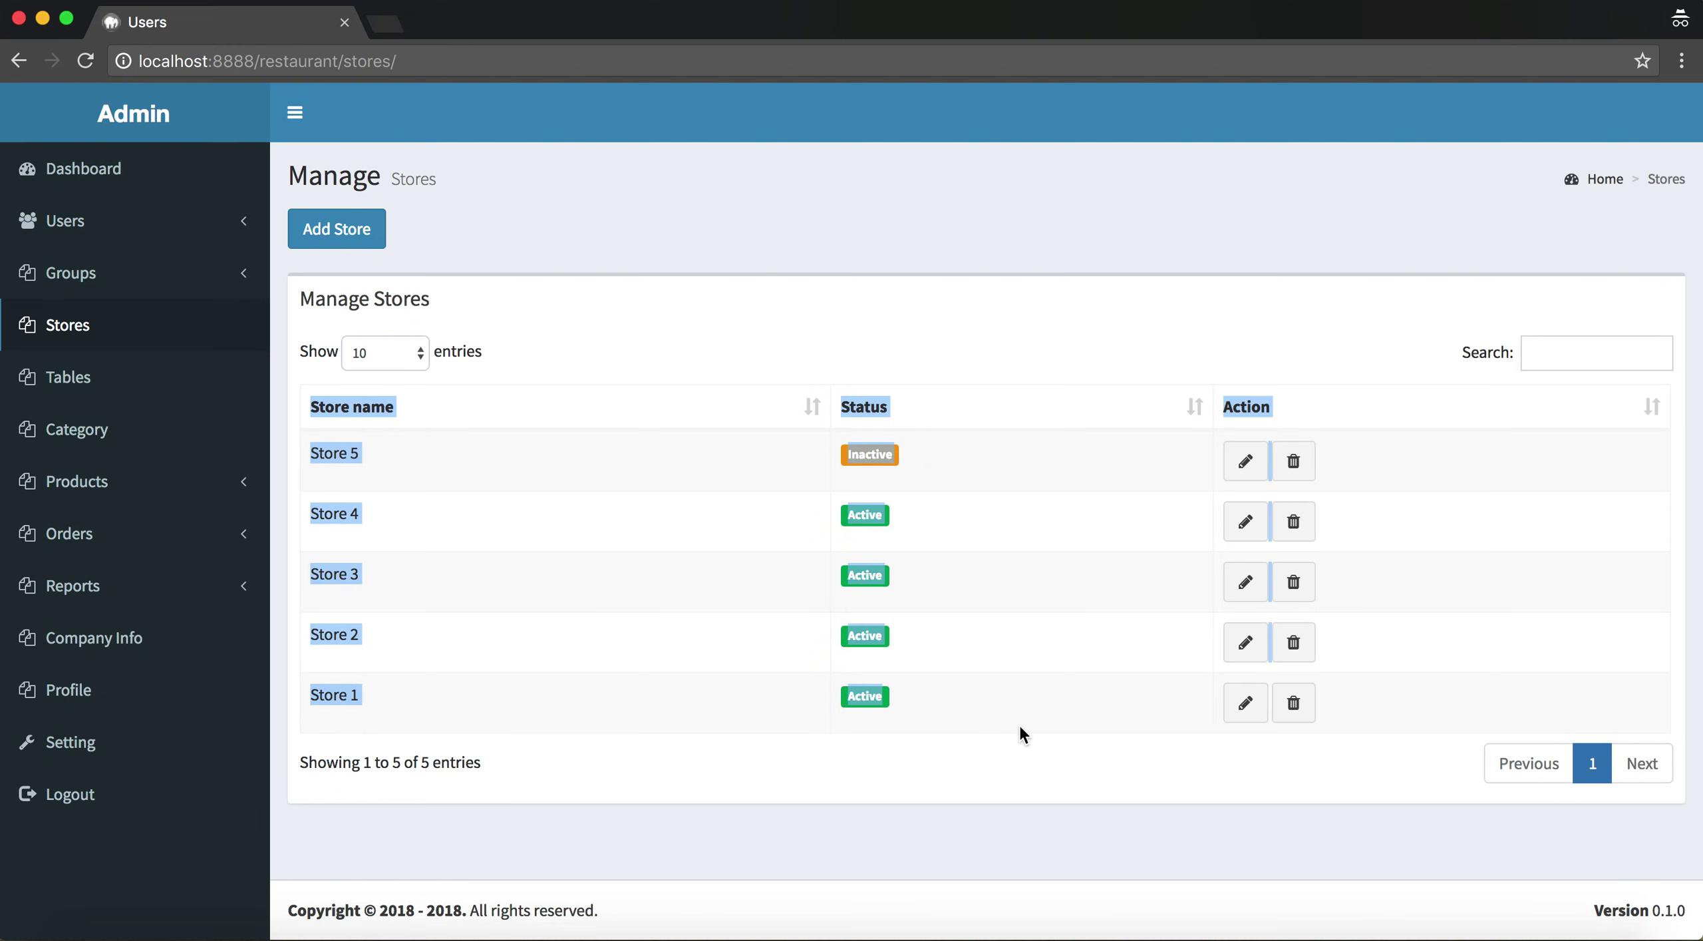
pyautogui.click(456, 535)
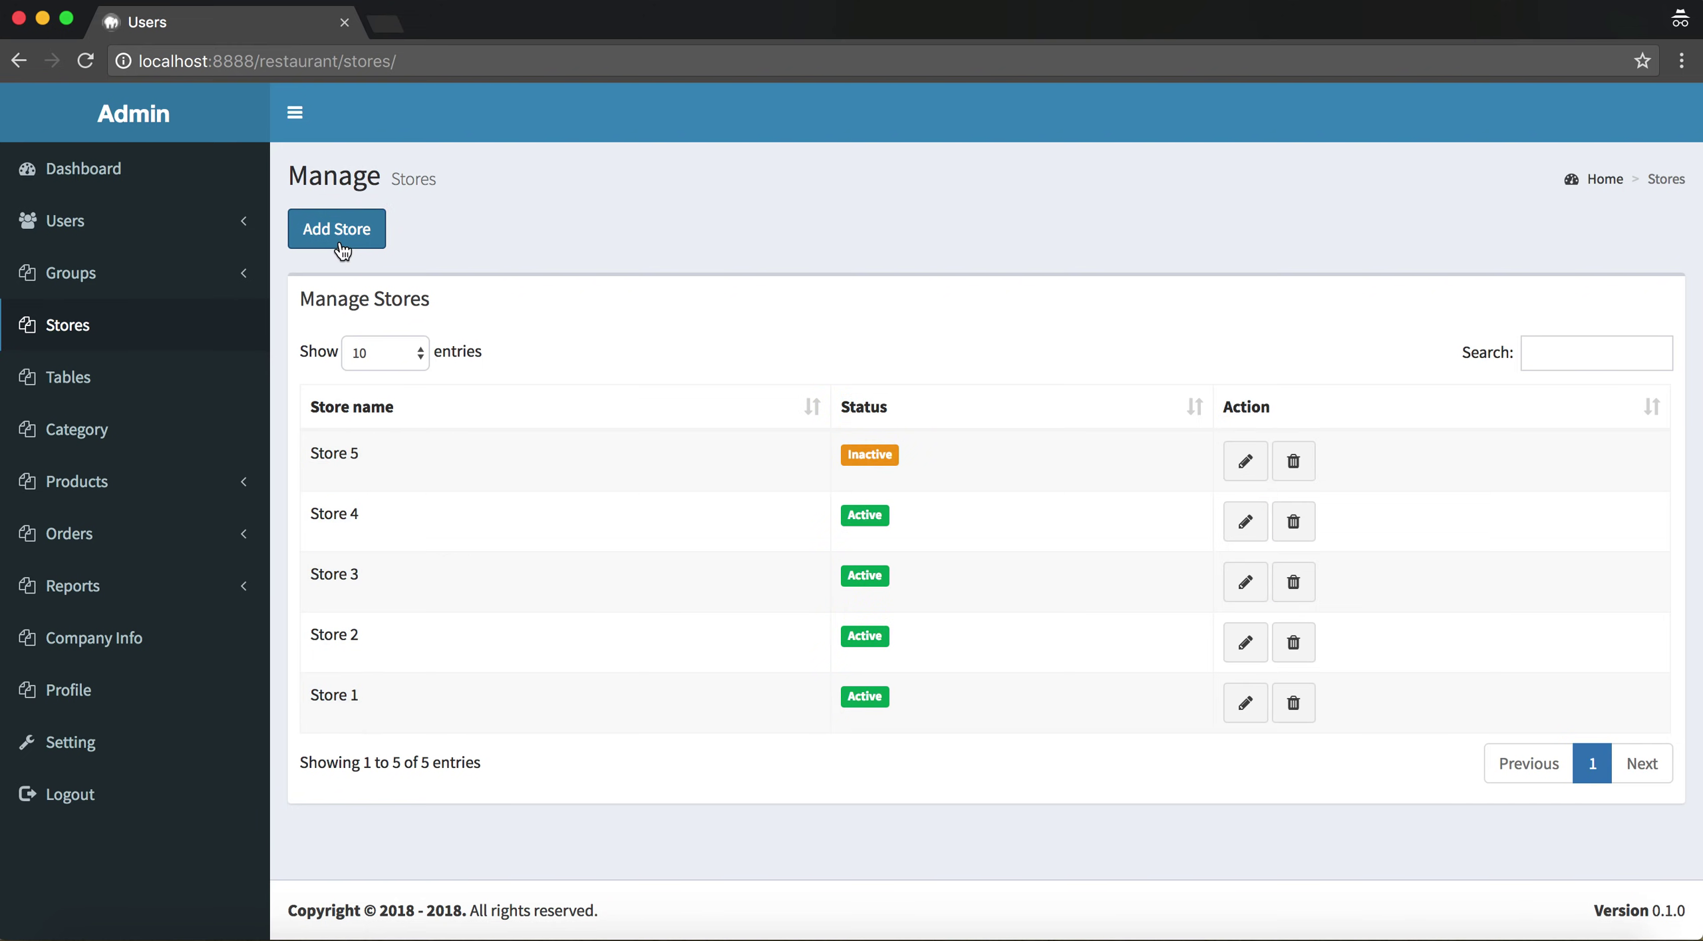
# Add a new store, Store 6, and save it
pyautogui.click(340, 234)
pyautogui.click(609, 250)
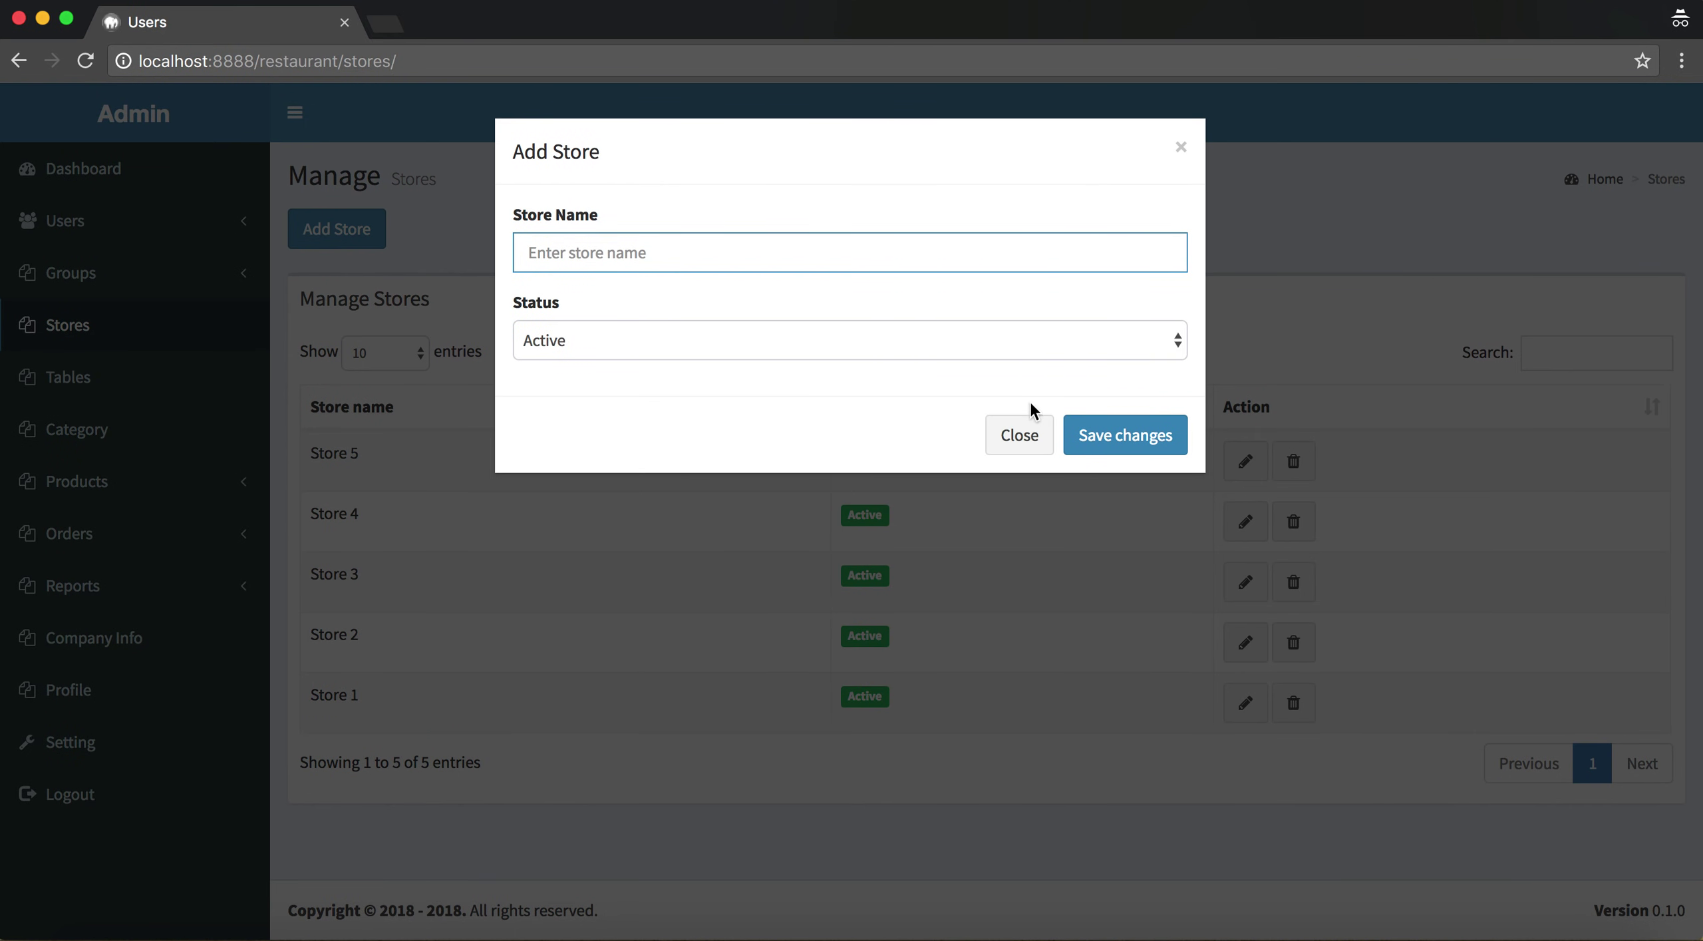
pyautogui.write('S')
pyautogui.write('otre')
pyautogui.write('tore 1')
pyautogui.write('6')
pyautogui.press('Tab')
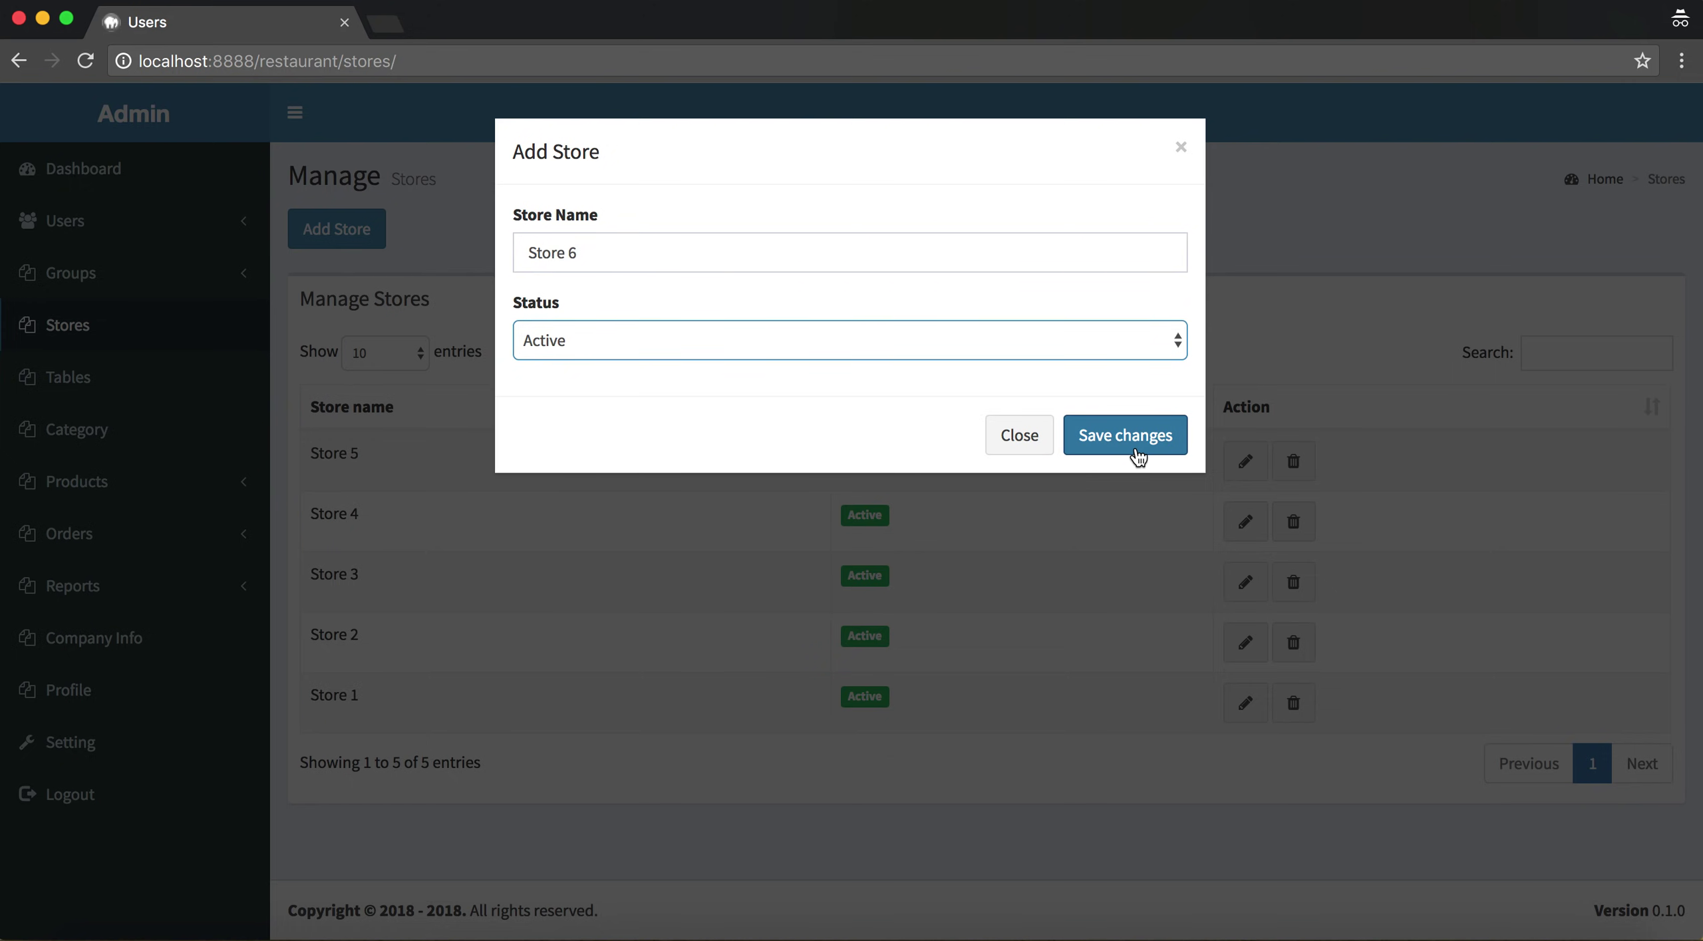
pyautogui.click(1138, 457)
pyautogui.moveTo(311, 538); pyautogui.dragTo(456, 545)
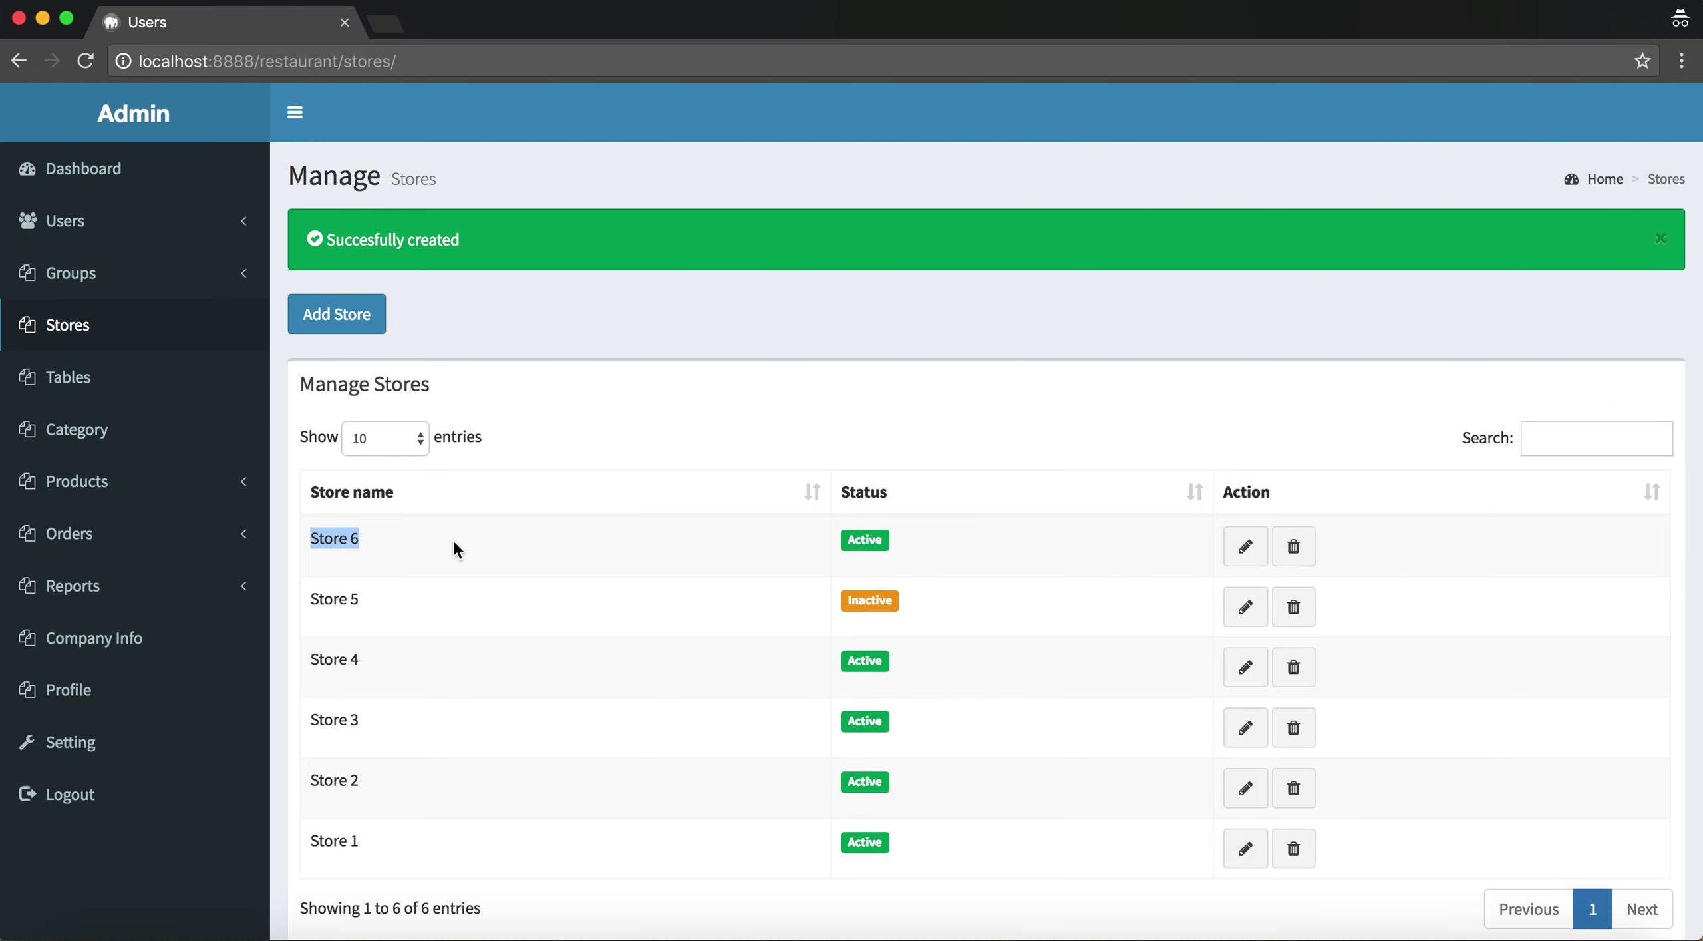
pyautogui.scroll(-3, 1204, 542)
# Edit Store 6 to set its status to Inactive and save
pyautogui.click(1259, 451)
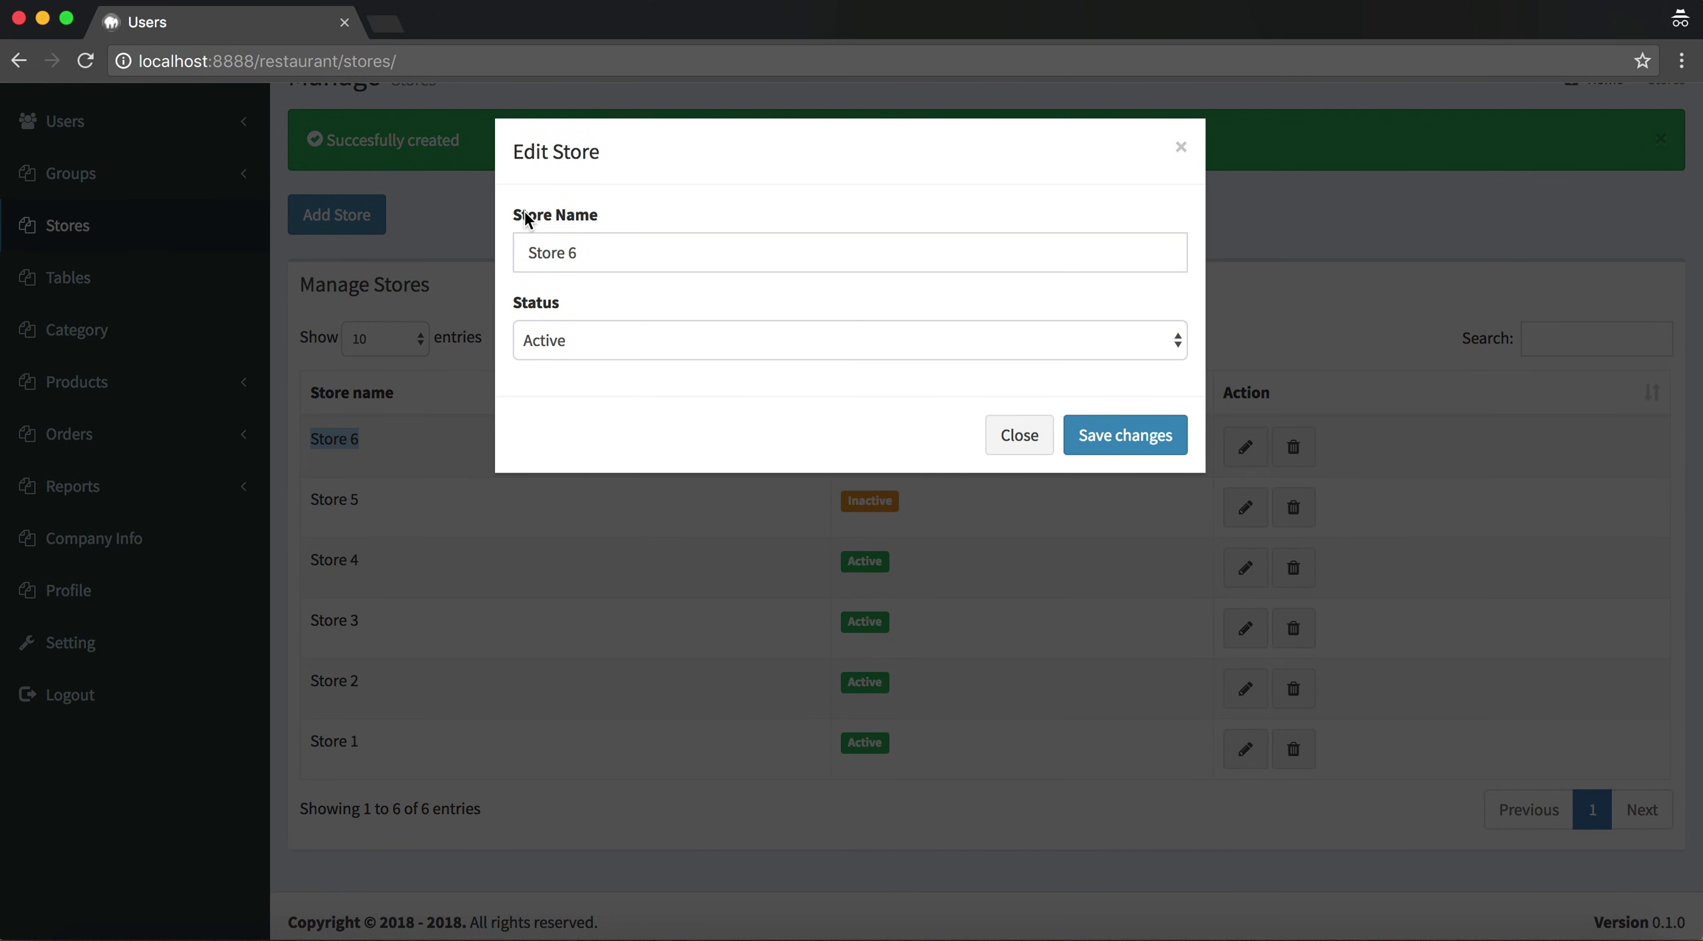
pyautogui.click(589, 341)
pyautogui.click(597, 368)
pyautogui.click(1081, 433)
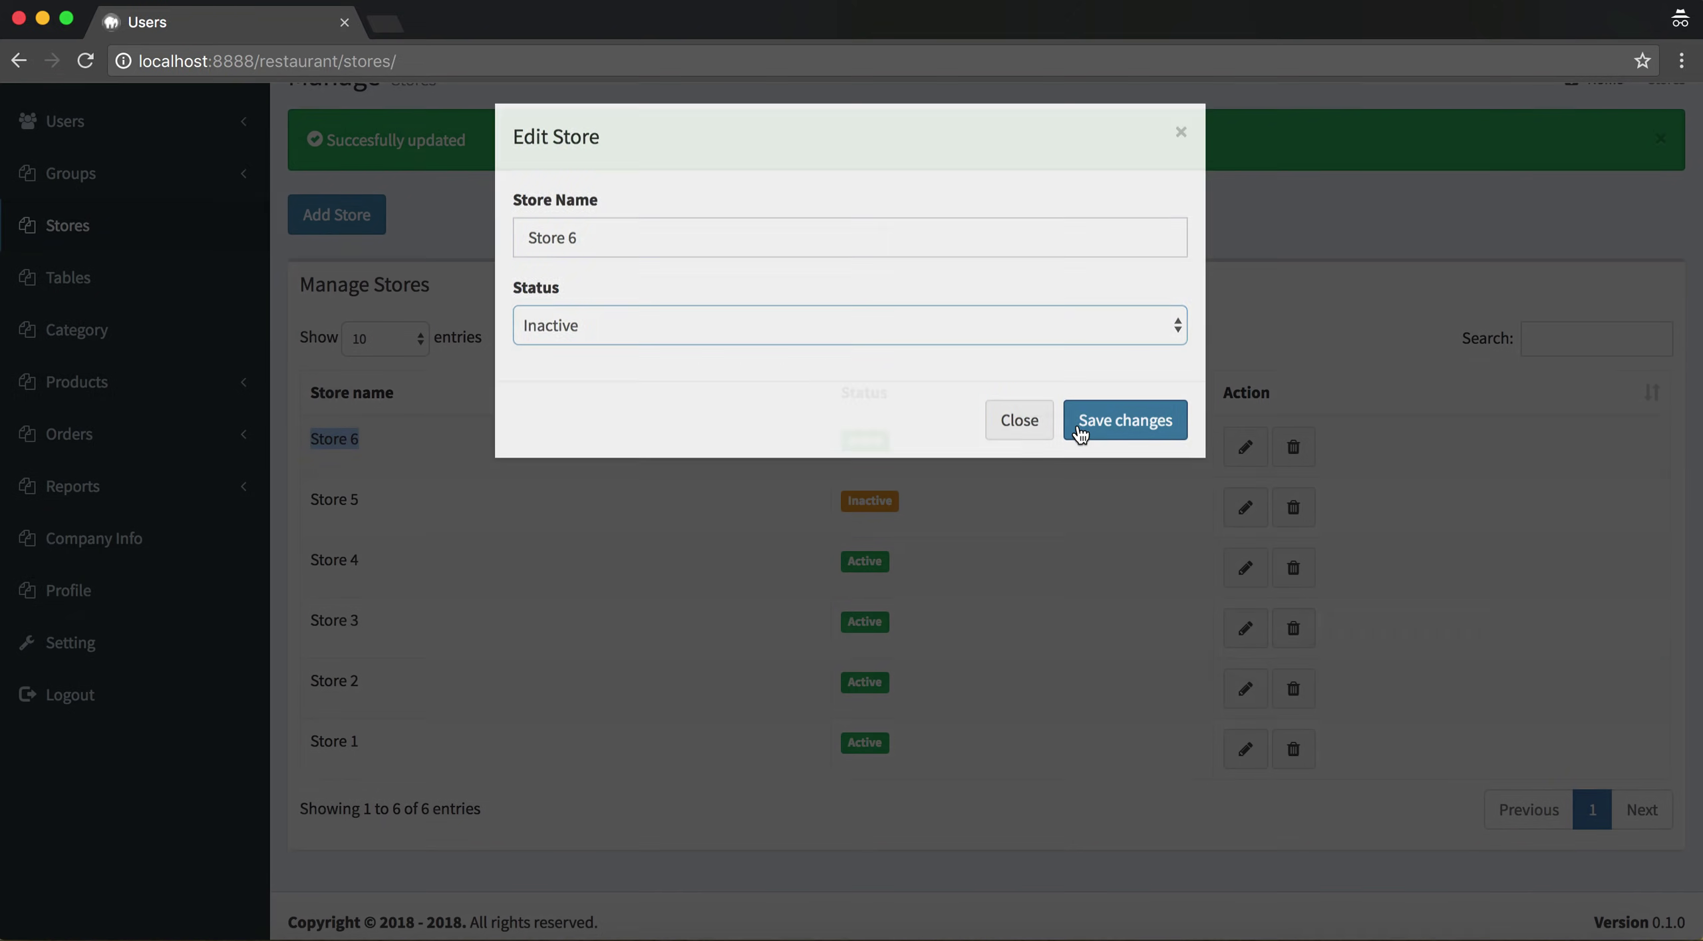
# Delete Store 6 and confirm the removal message
pyautogui.click(1293, 446)
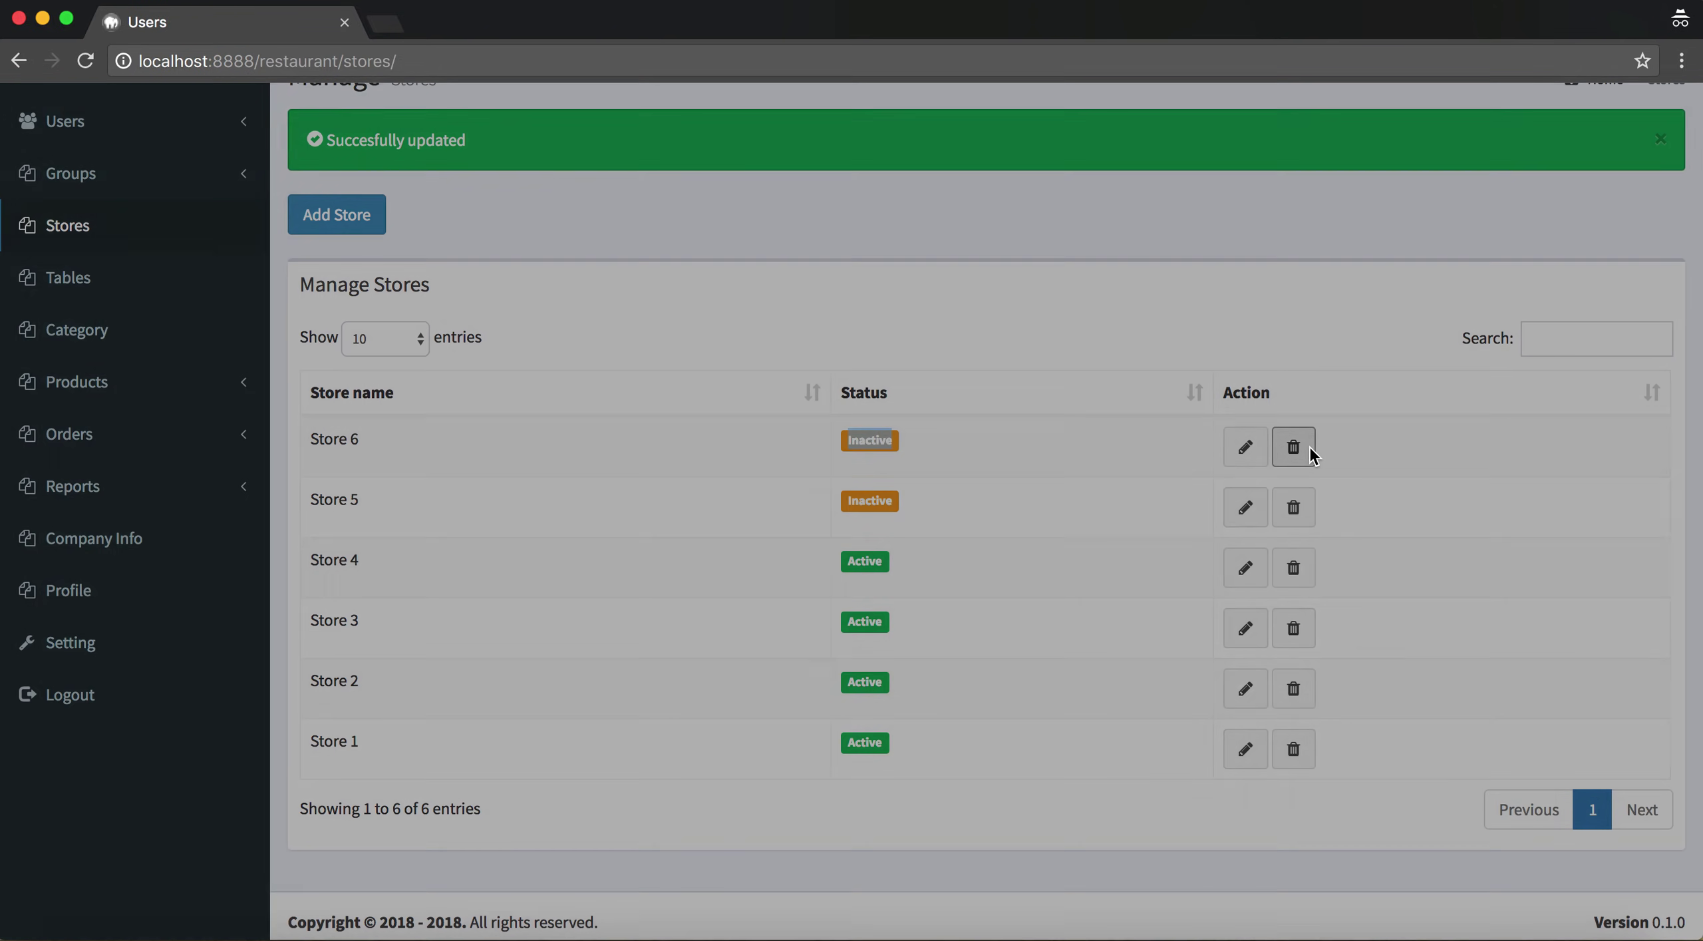
pyautogui.click(1128, 293)
pyautogui.moveTo(476, 190); pyautogui.dragTo(328, 189)
pyautogui.click(732, 301)
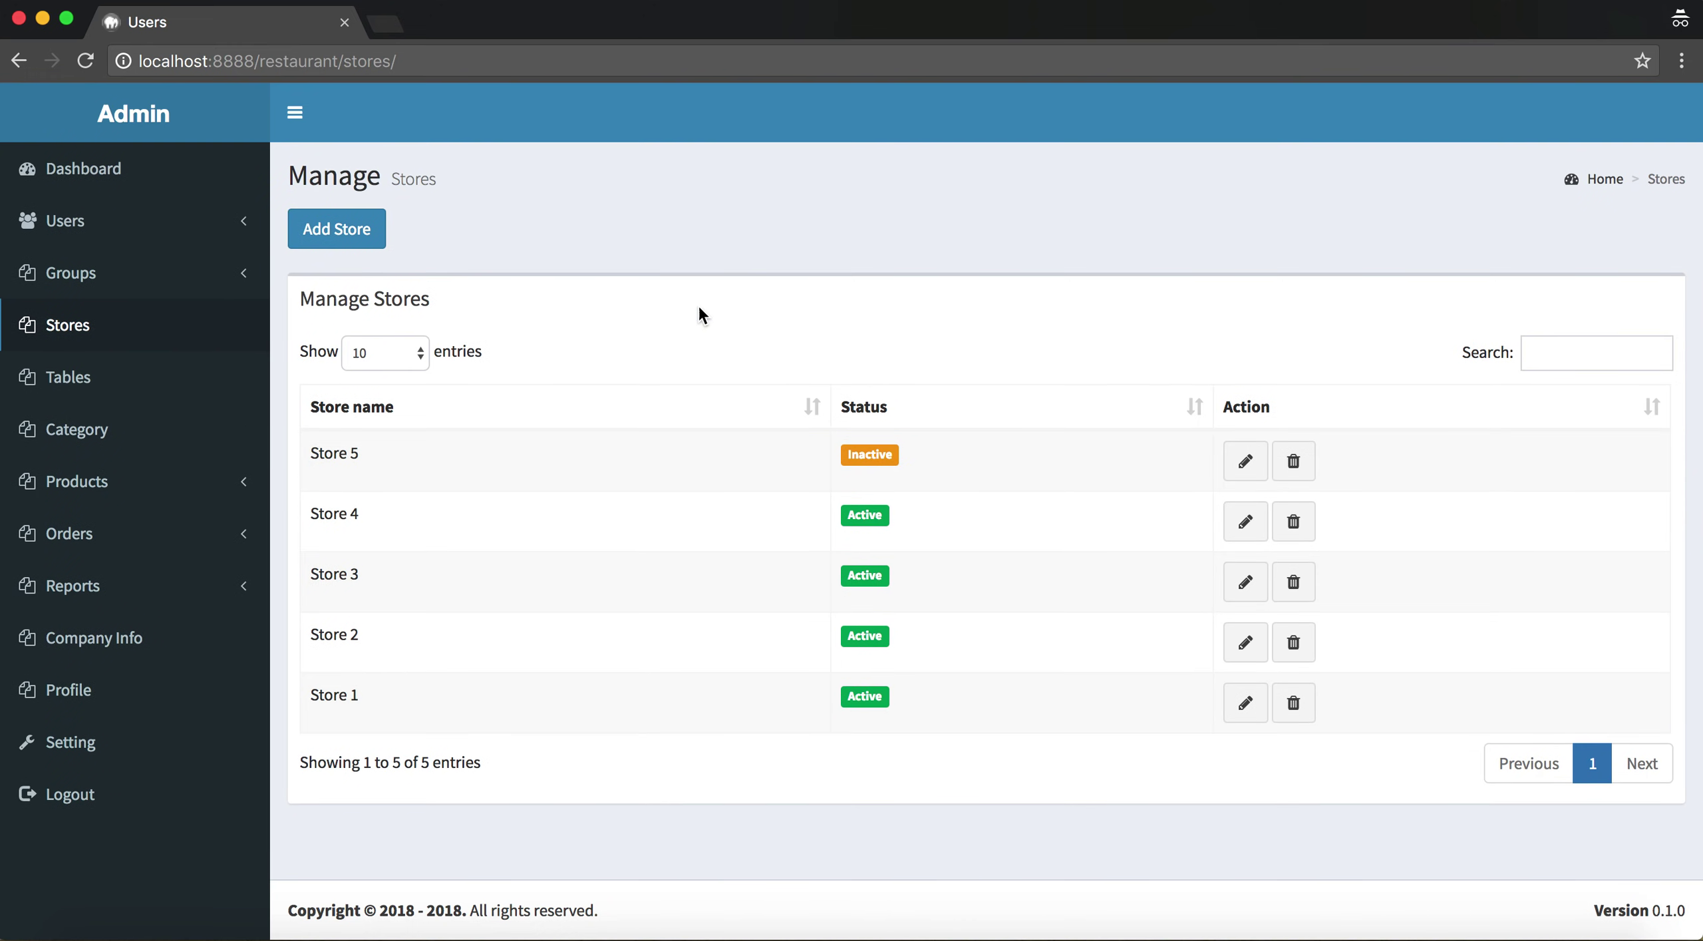
# Open Manage Tables and highlight the rows of the nine-table list
pyautogui.click(157, 402)
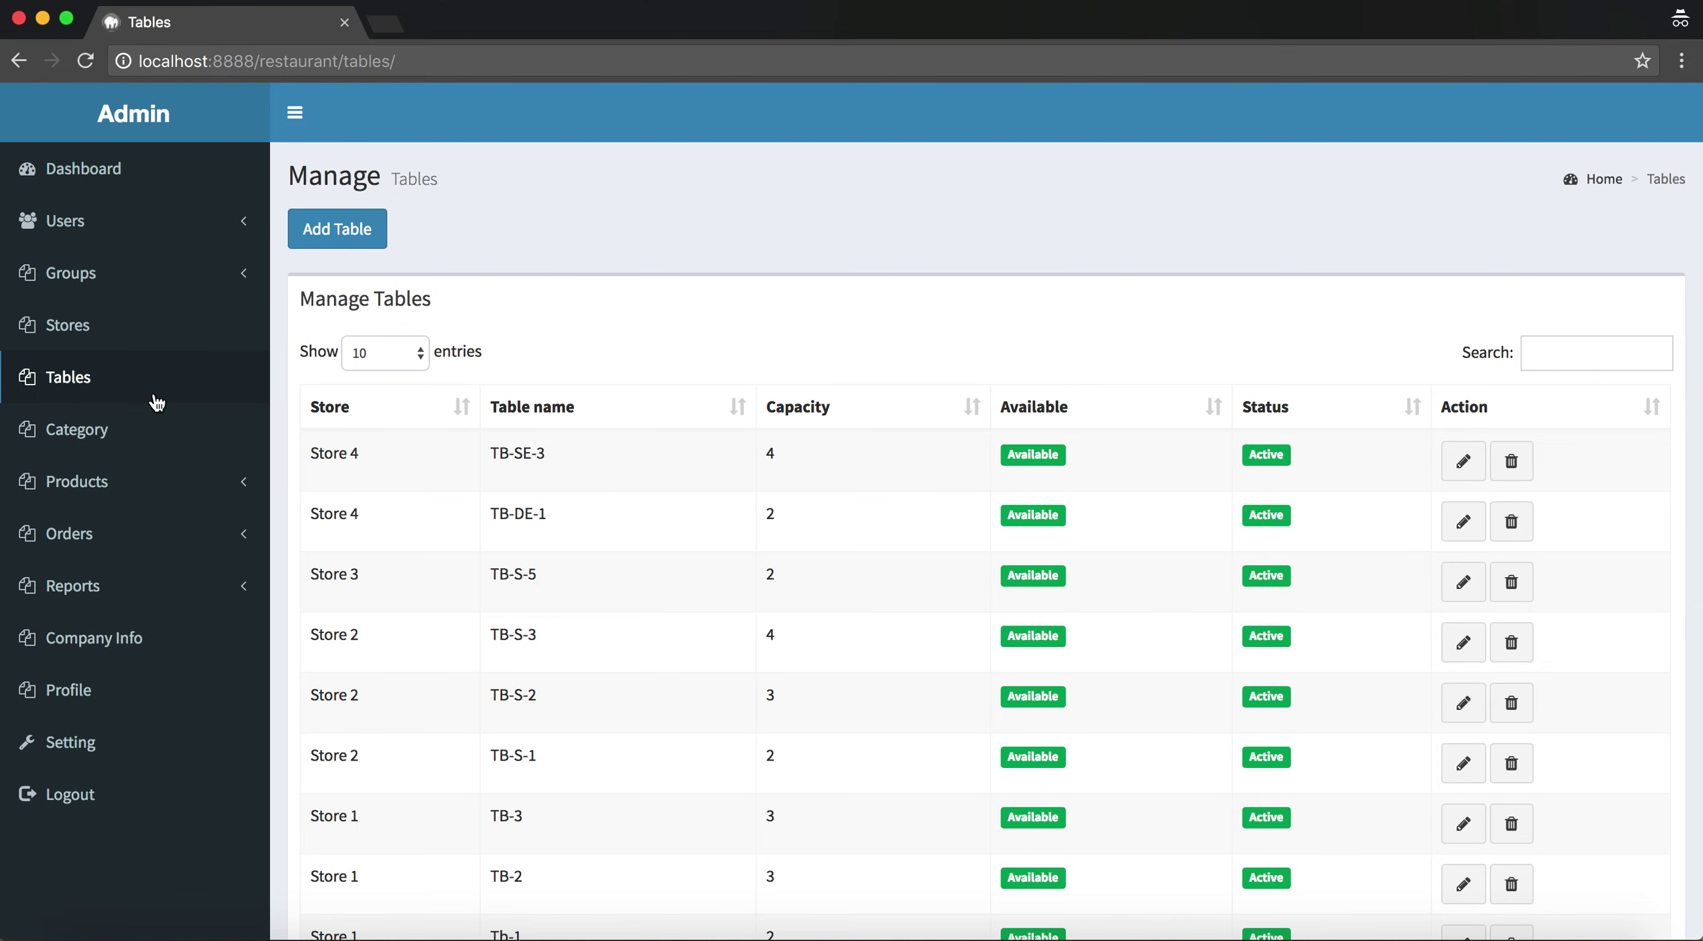
pyautogui.scroll(-3, 835, 560)
pyautogui.scroll(2, 834, 554)
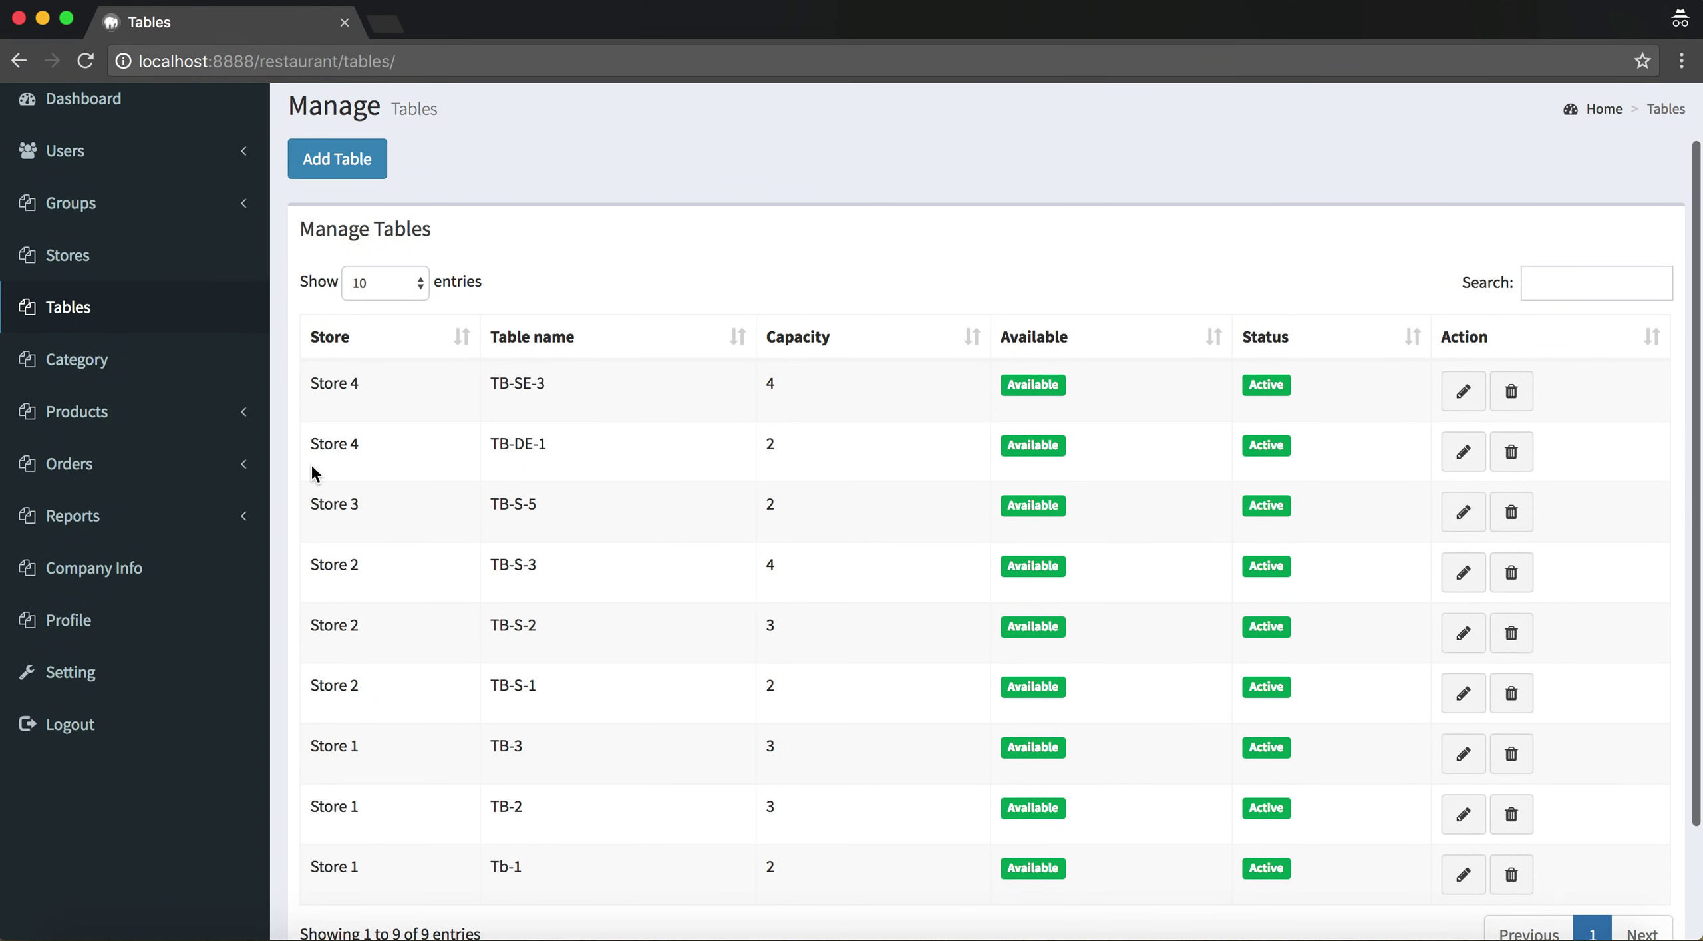
pyautogui.moveTo(306, 384); pyautogui.dragTo(811, 840)
pyautogui.click(347, 390)
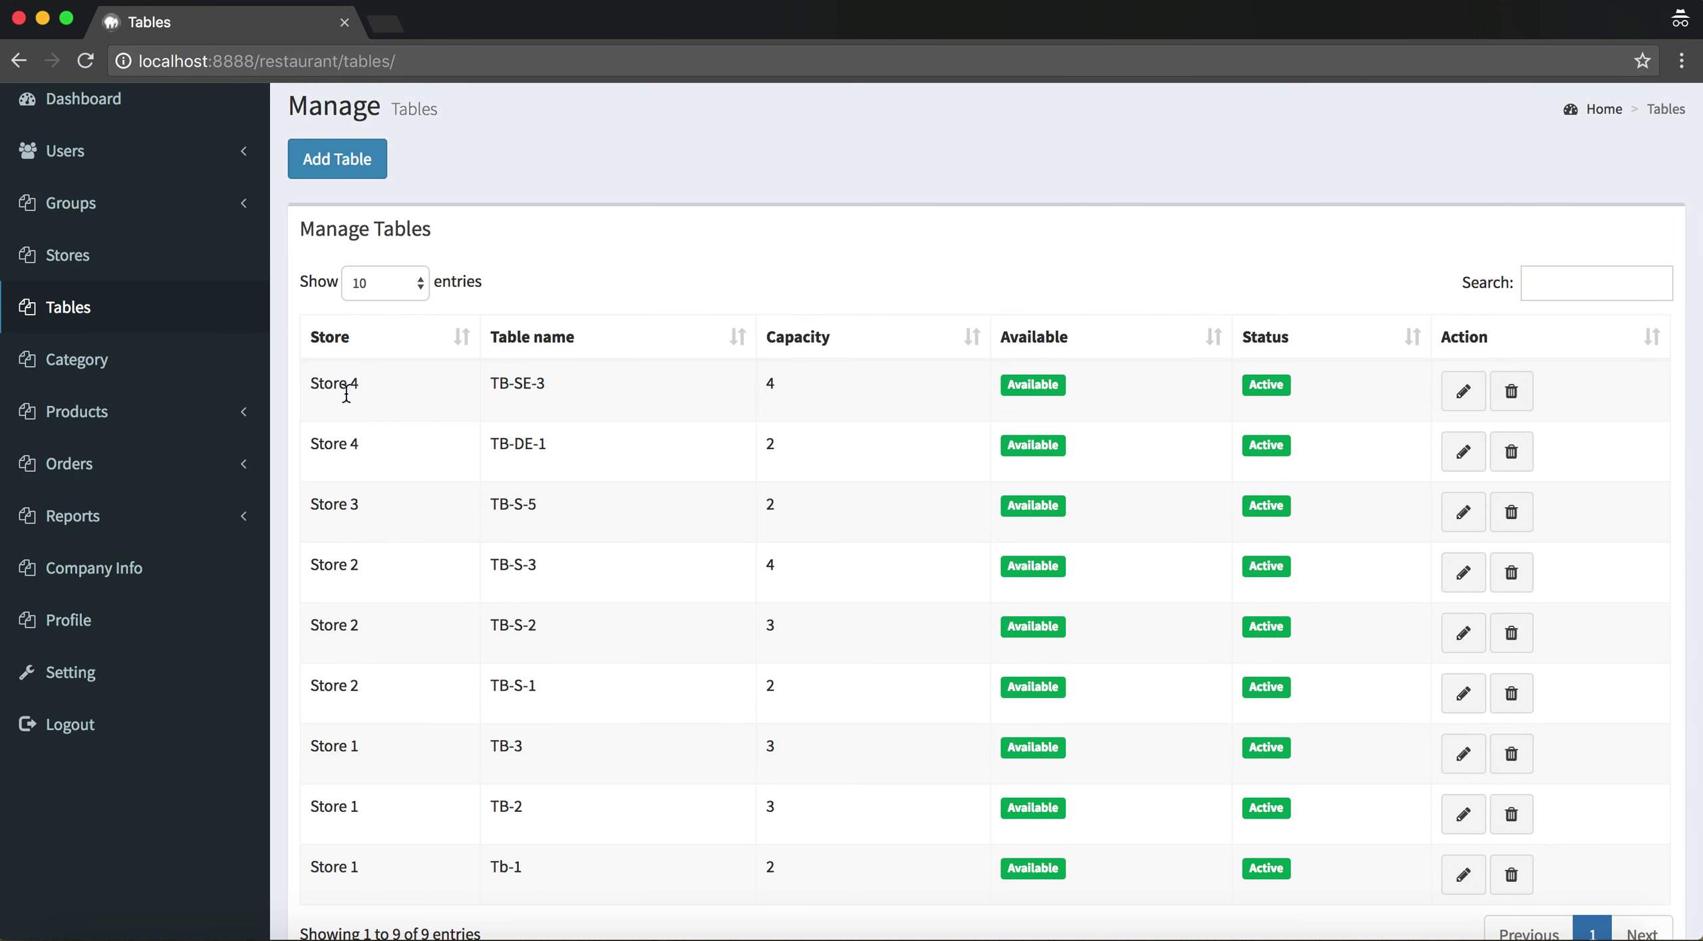
# Point out the two Store 4 tables, then Store 3 and table TB-S-5 in row three
pyautogui.moveTo(314, 383); pyautogui.dragTo(545, 442)
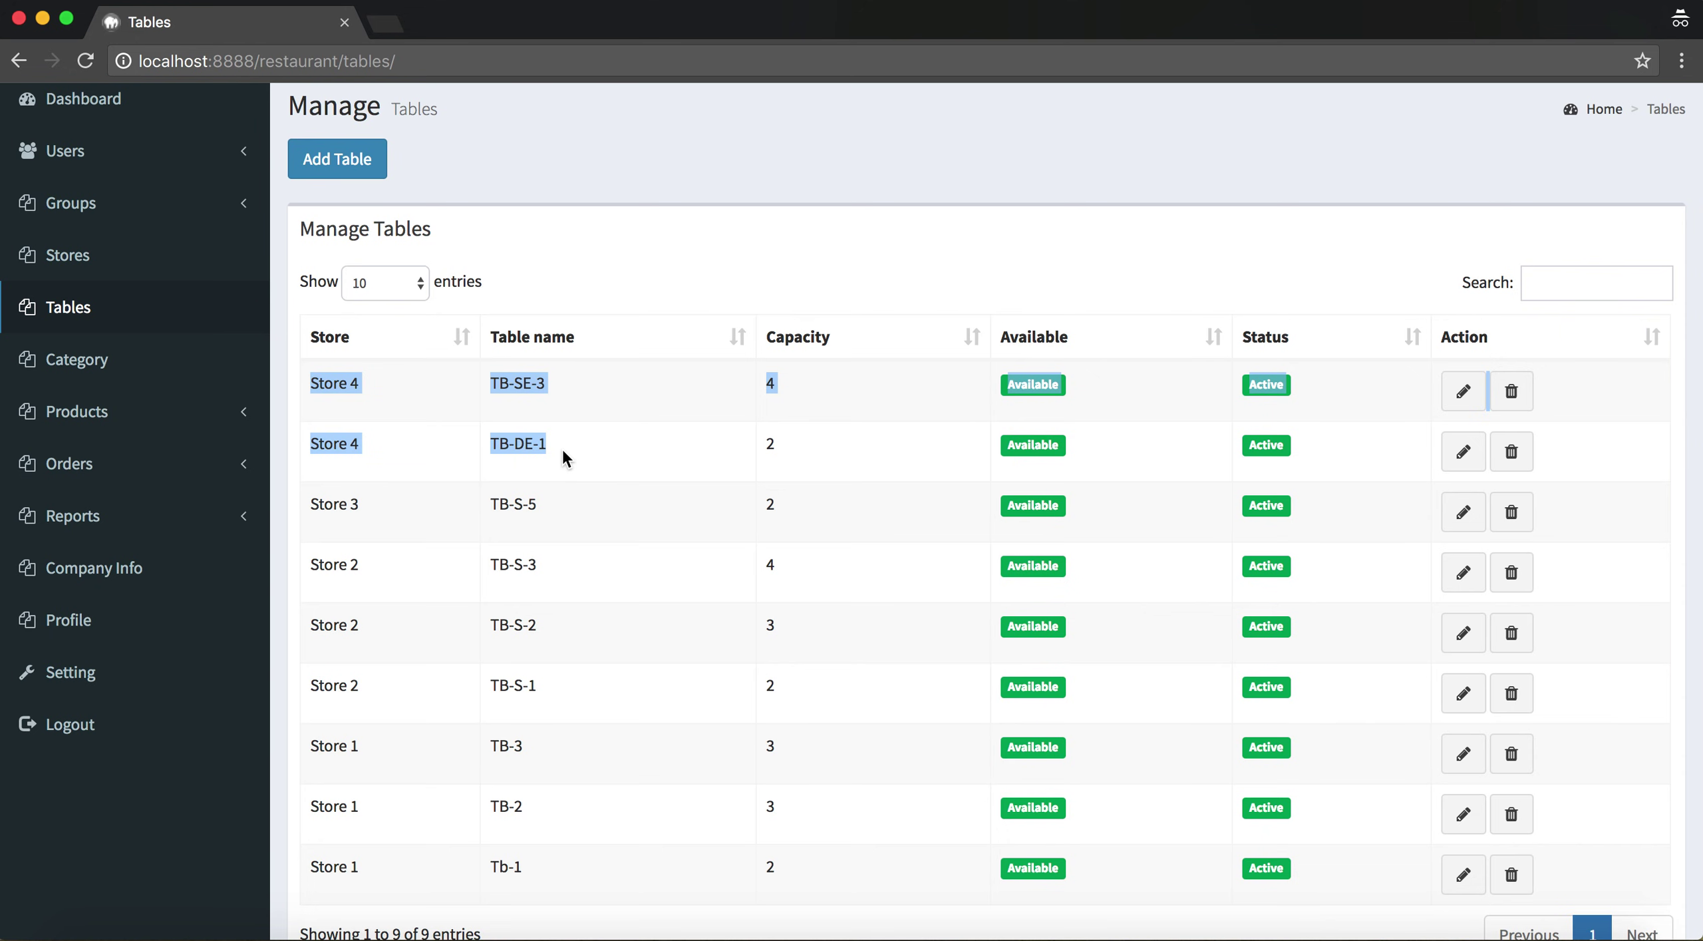
pyautogui.click(560, 439)
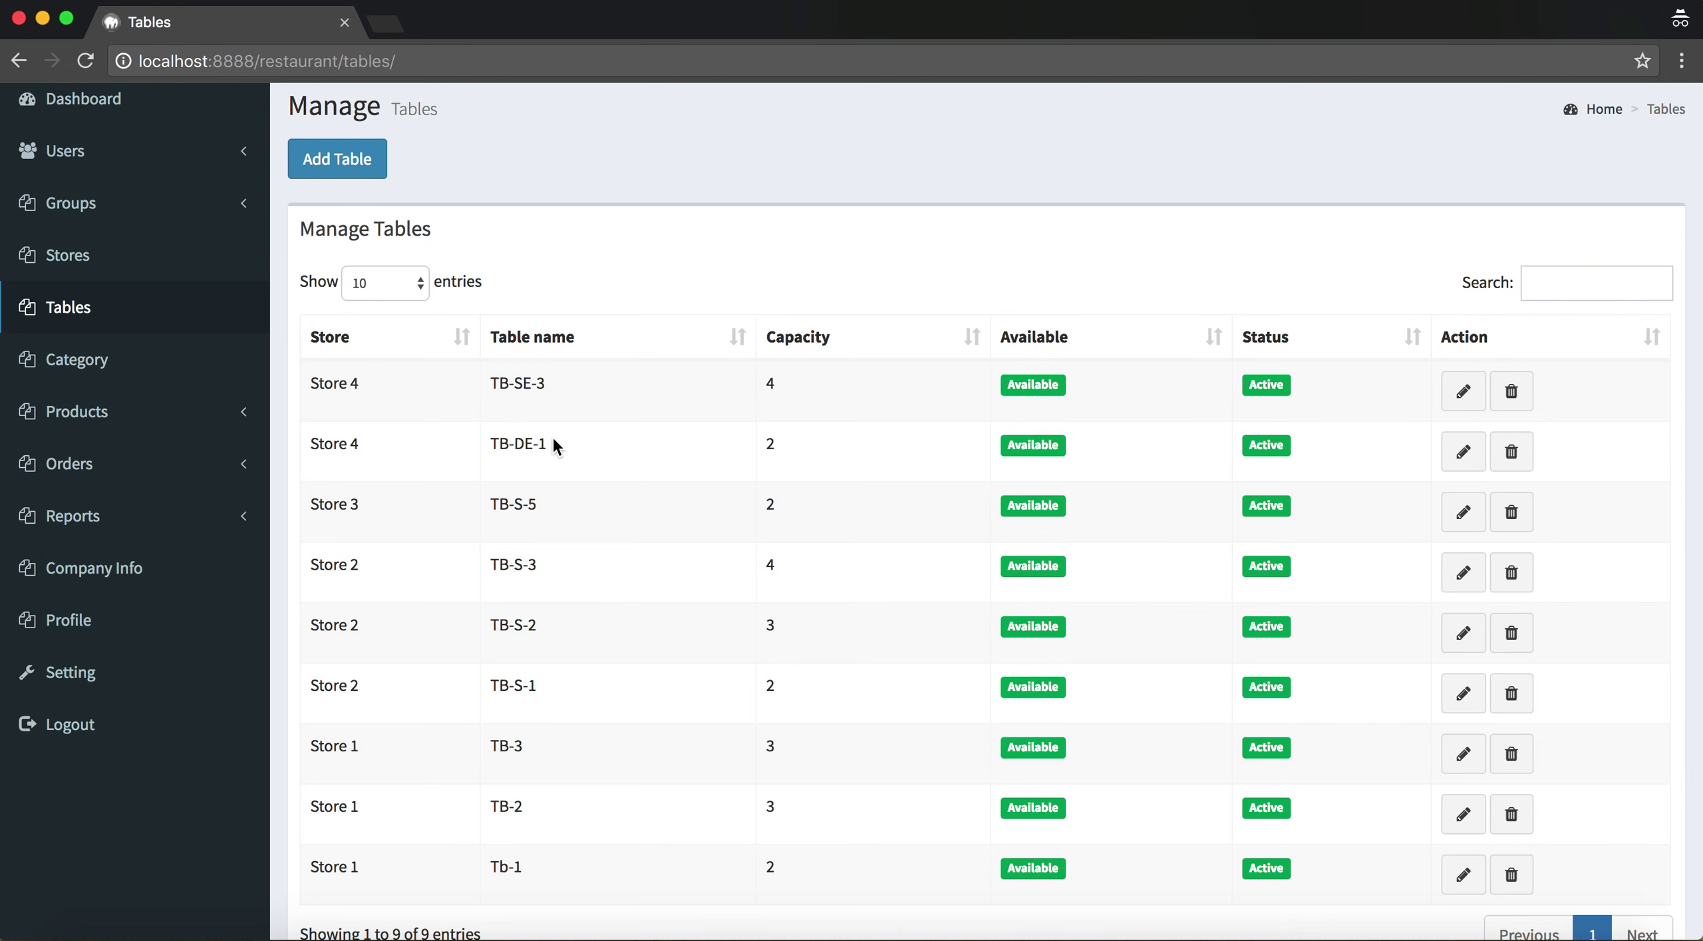
pyautogui.moveTo(553, 439); pyautogui.dragTo(313, 376)
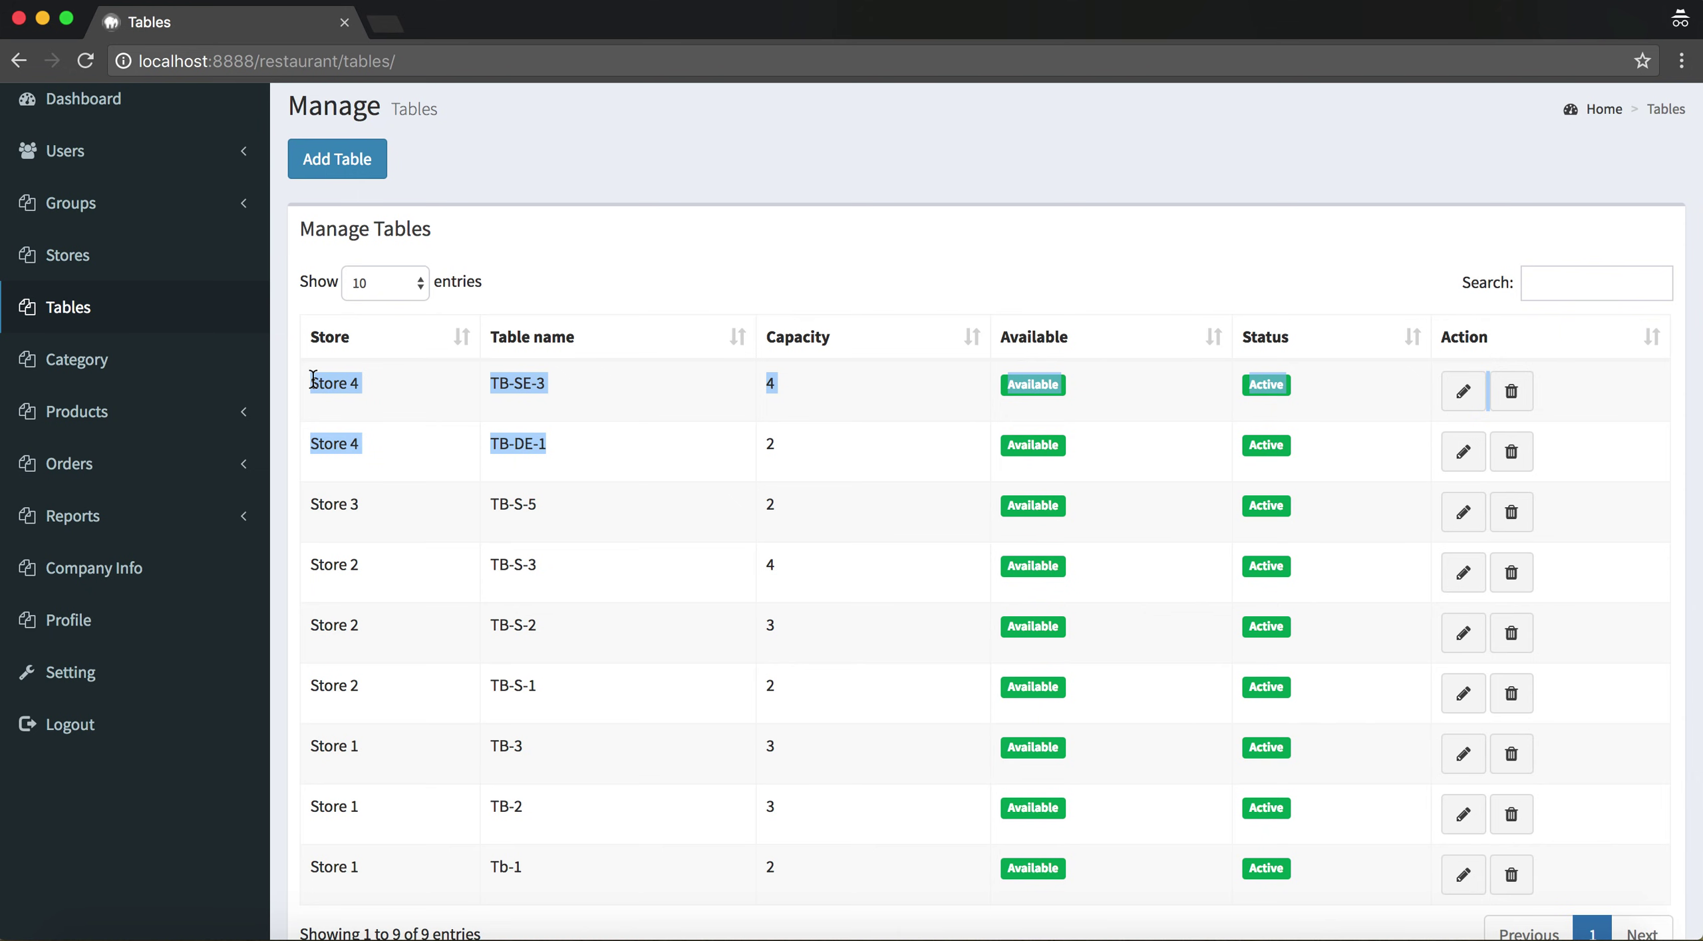
pyautogui.moveTo(313, 377); pyautogui.dragTo(443, 459)
pyautogui.moveTo(308, 514); pyautogui.dragTo(426, 515)
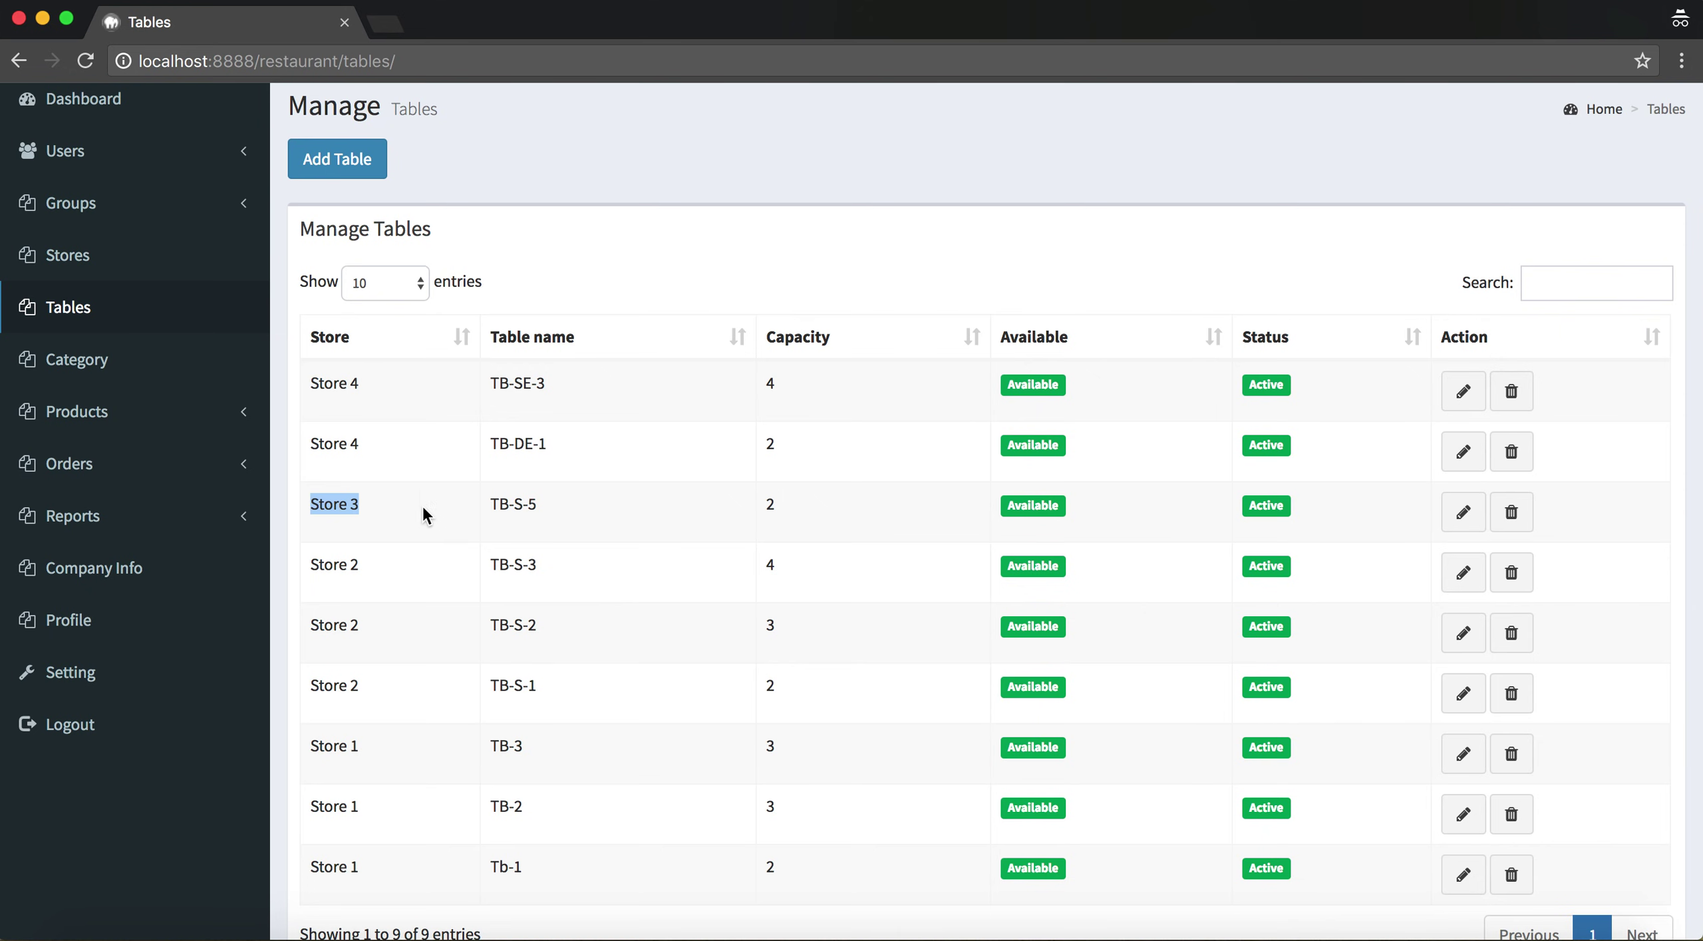
pyautogui.click(532, 498)
pyautogui.moveTo(564, 502); pyautogui.dragTo(490, 503)
pyautogui.moveTo(362, 504); pyautogui.dragTo(325, 504)
pyautogui.scroll(-2, 511, 592)
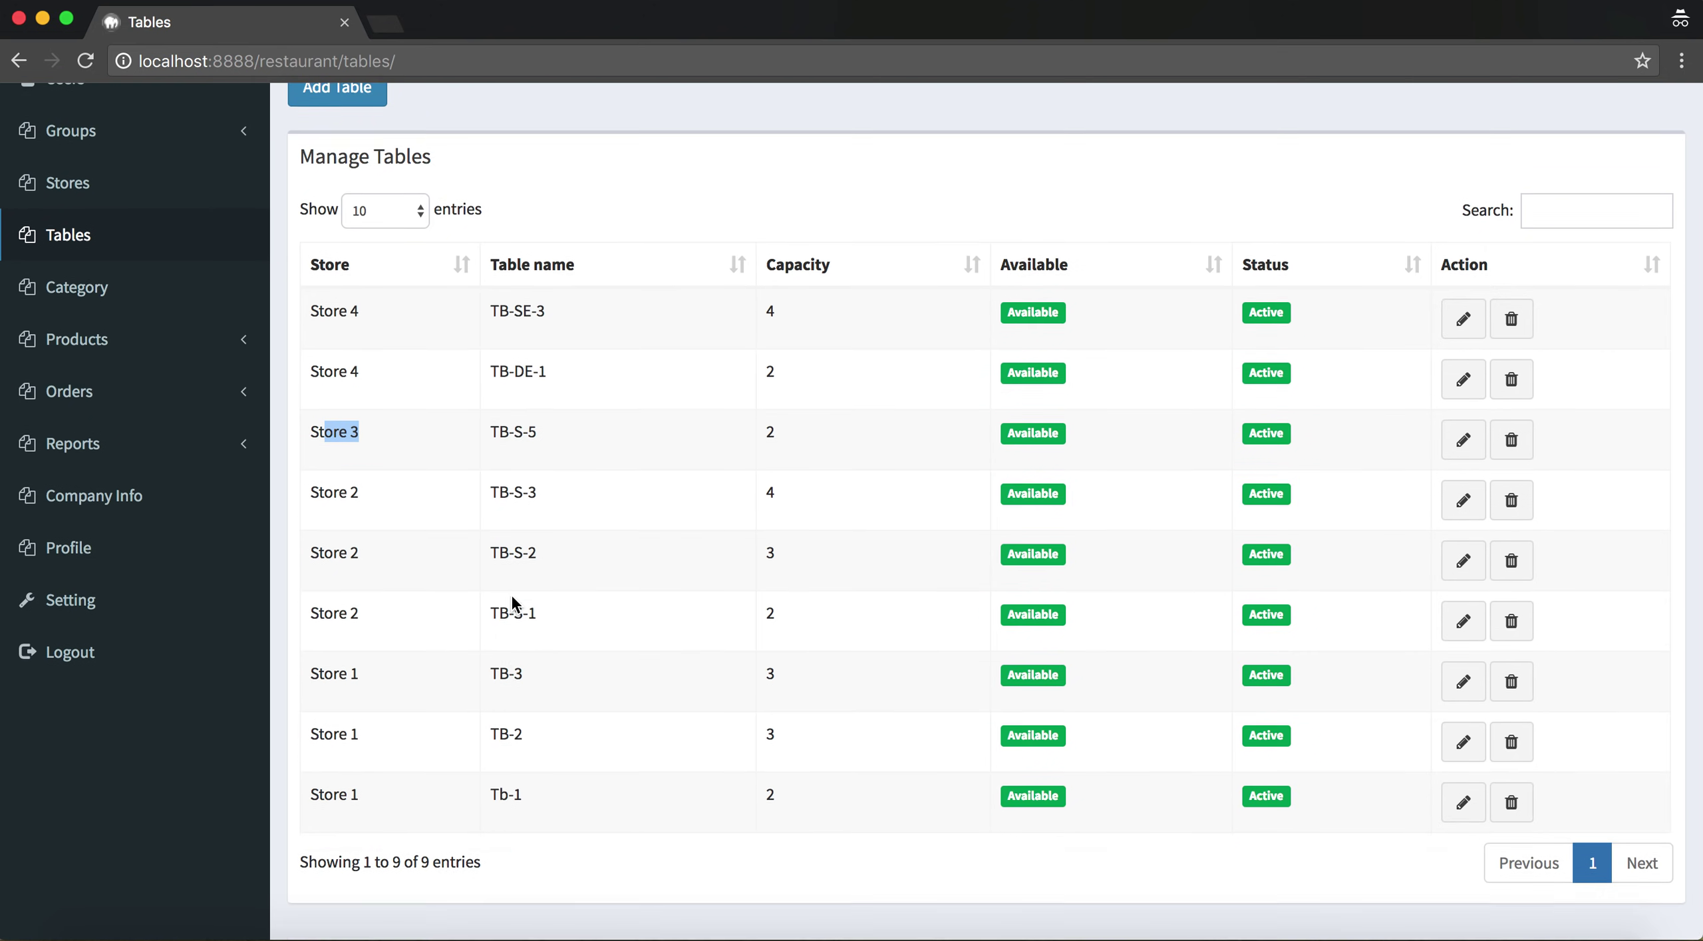
pyautogui.scroll(3, 561, 574)
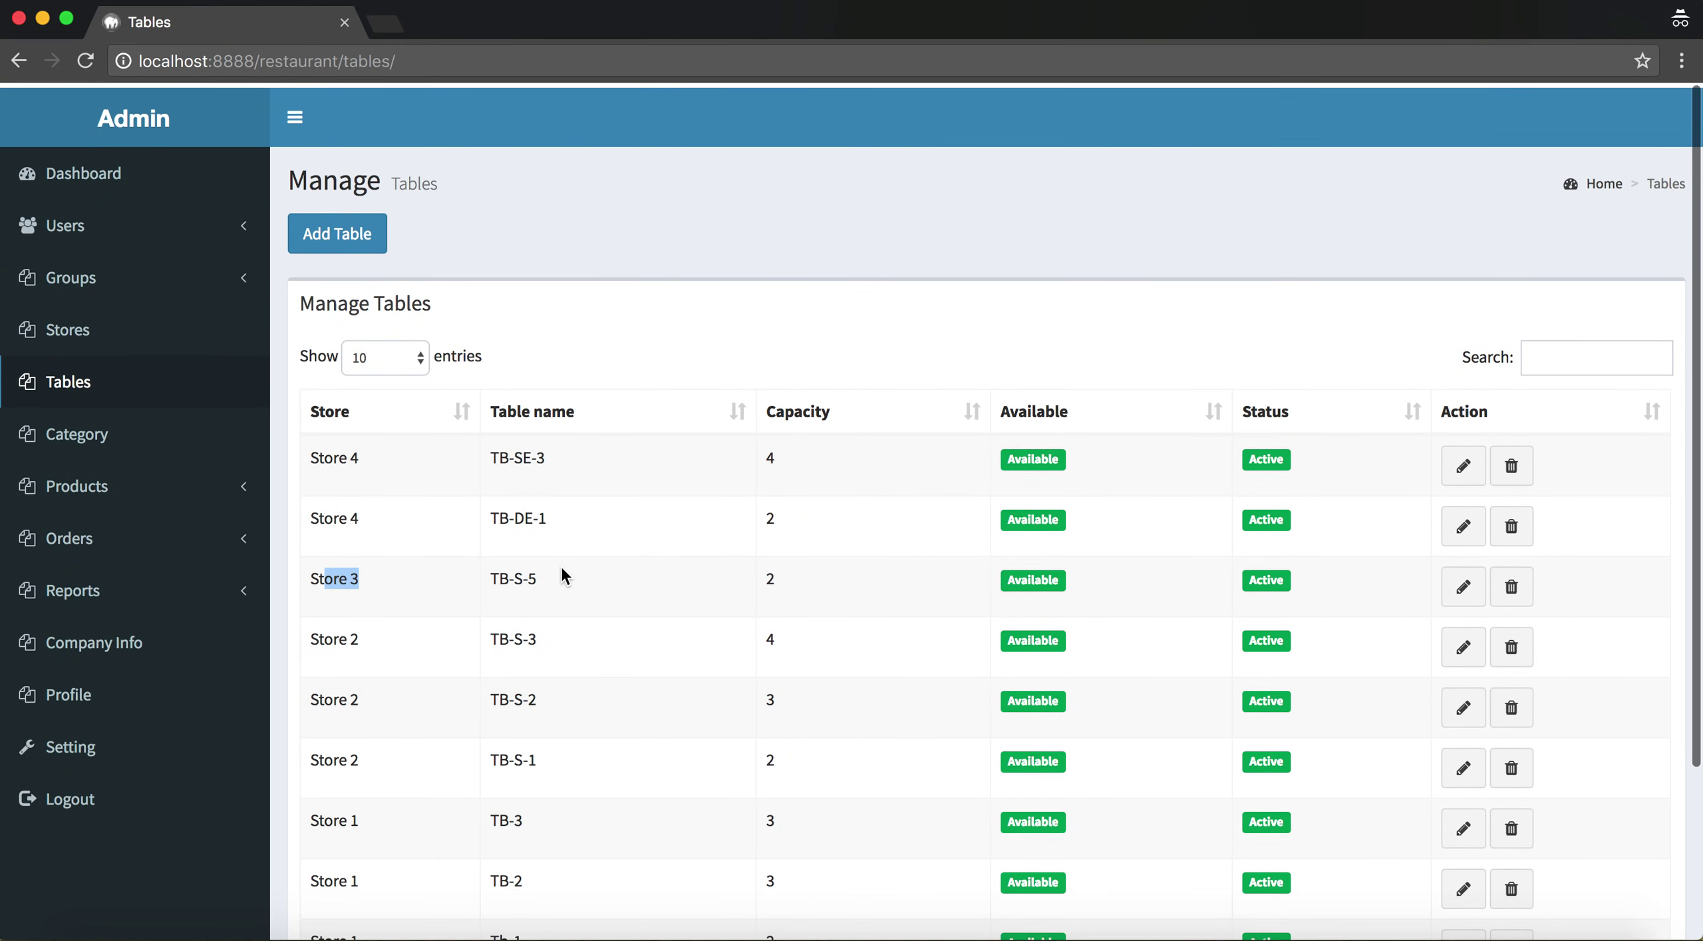
# Copy the staff user's e-mail from the users list, log out, and sign in as that staff member
pyautogui.click(199, 234)
pyautogui.click(106, 300)
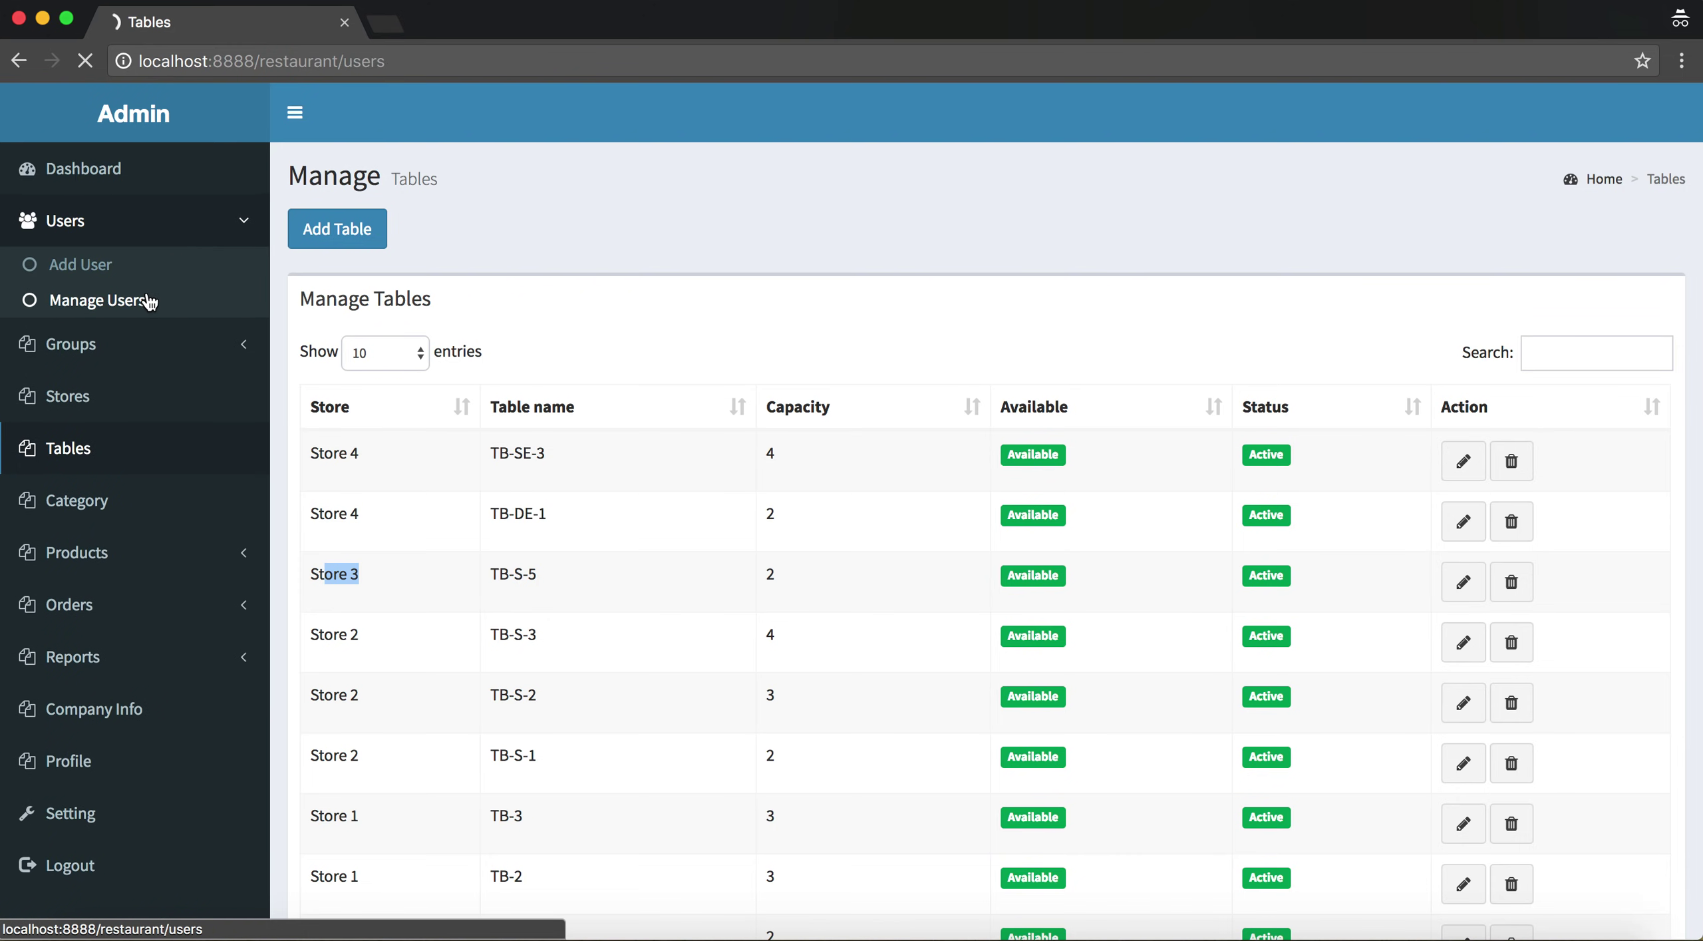
pyautogui.moveTo(662, 522); pyautogui.dragTo(535, 515)
pyautogui.press('super+c')
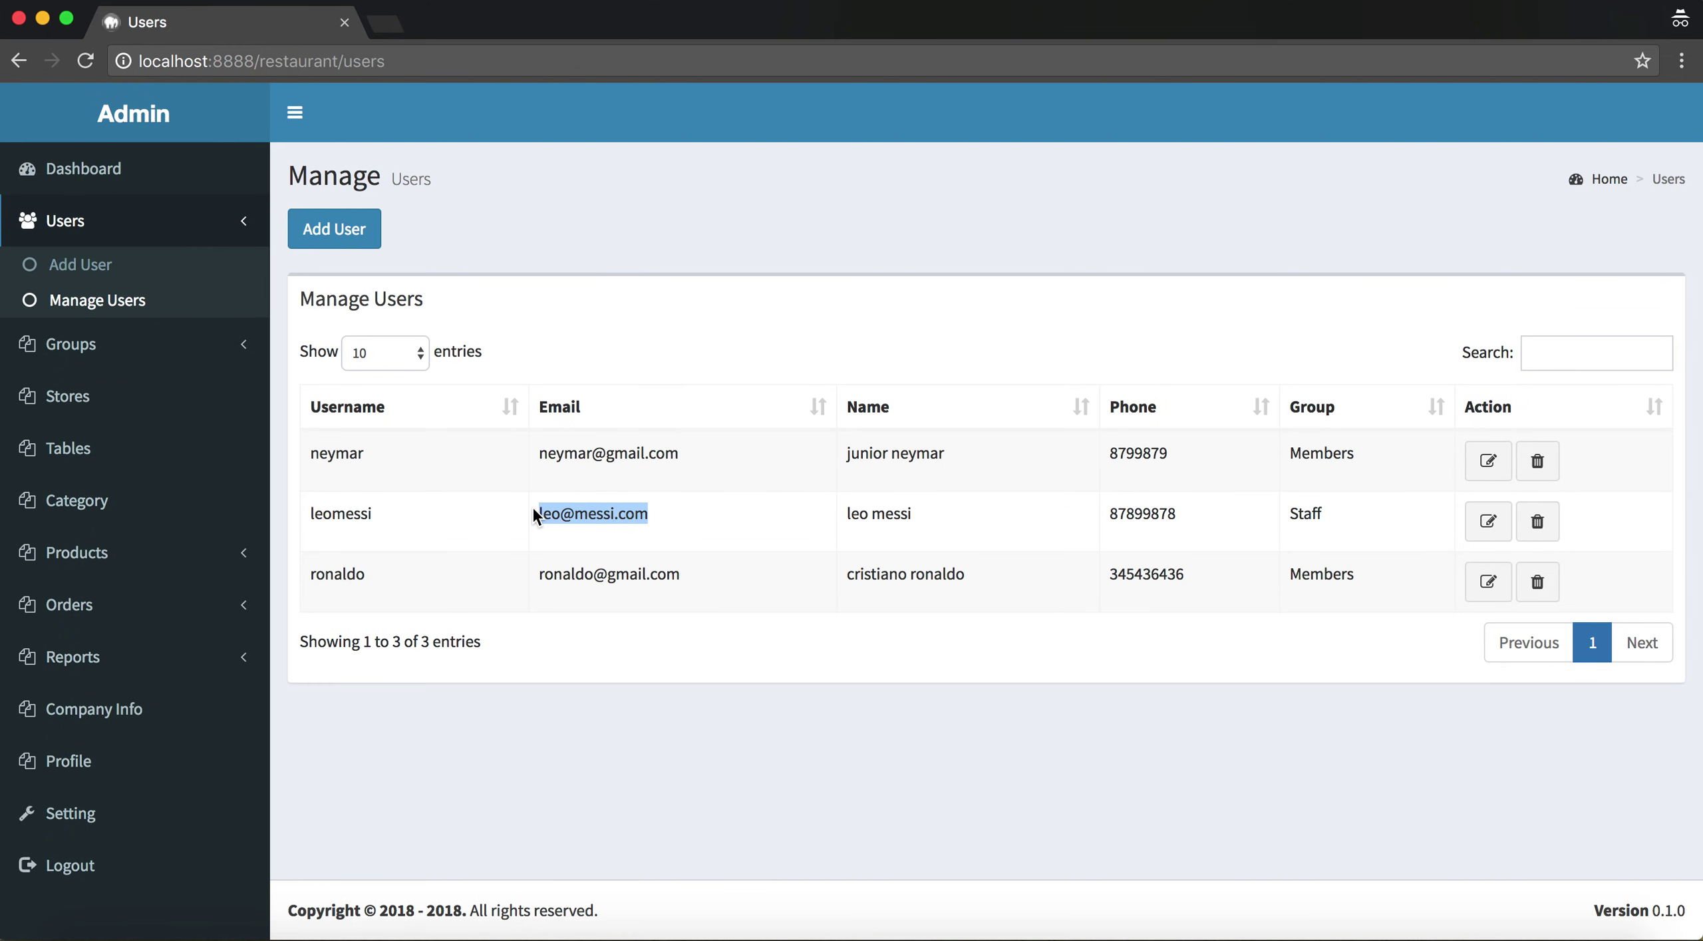
pyautogui.click(157, 866)
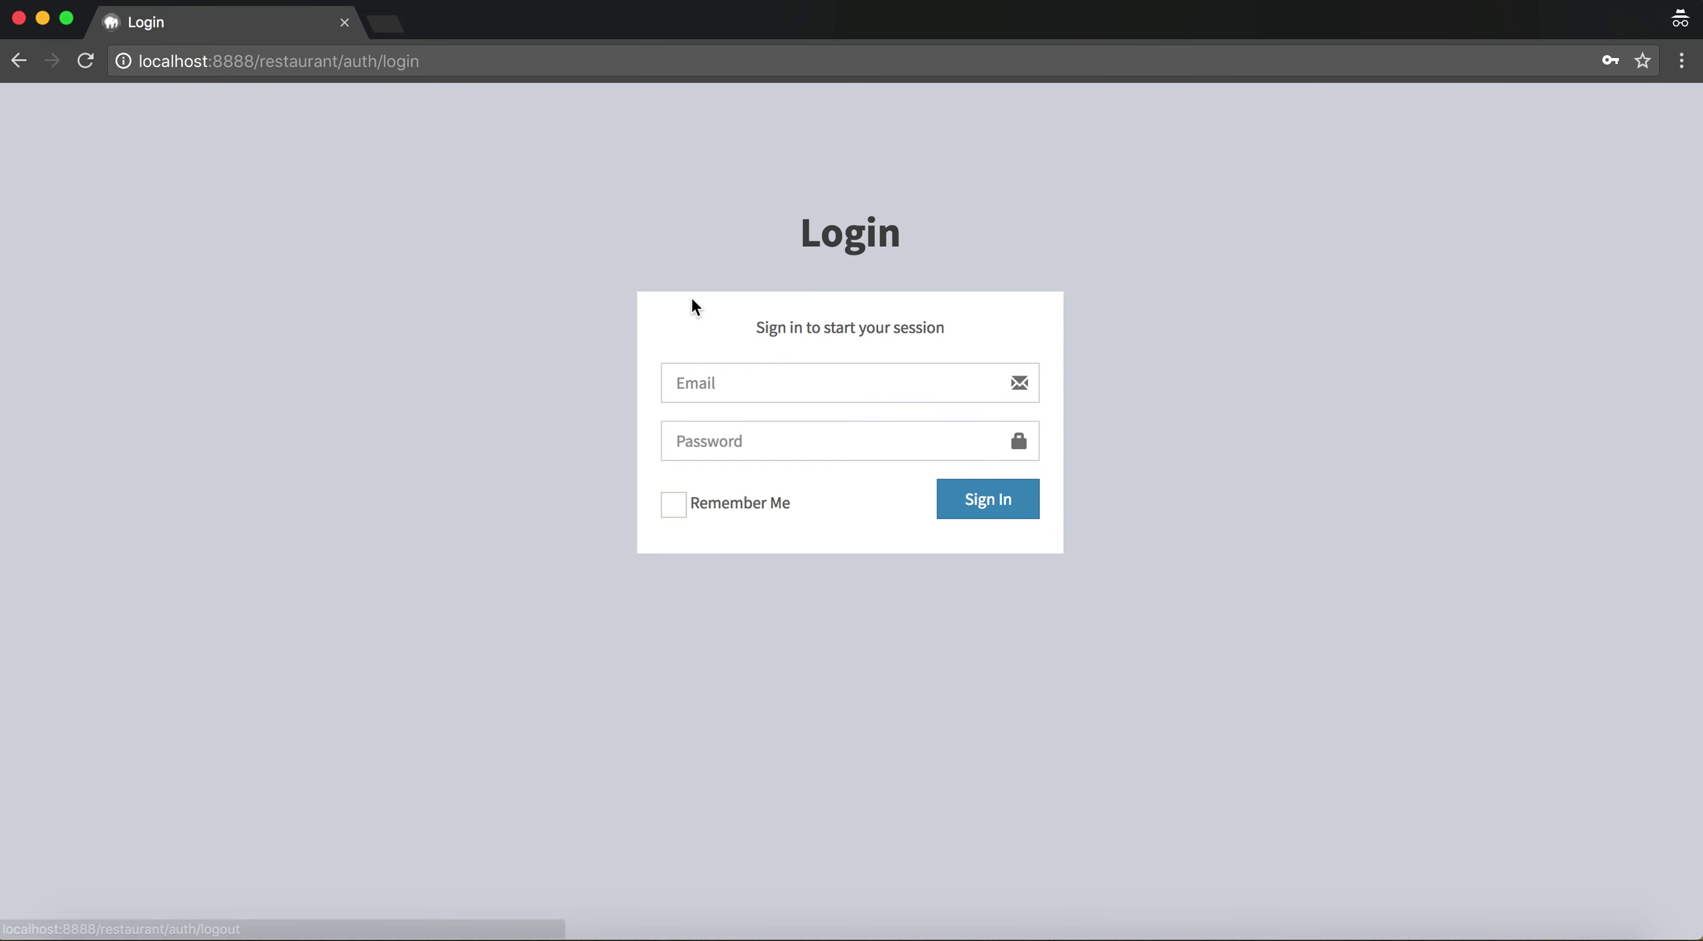
pyautogui.click(742, 382)
pyautogui.press('super+v')
pyautogui.press('Tab')
pyautogui.write('password')
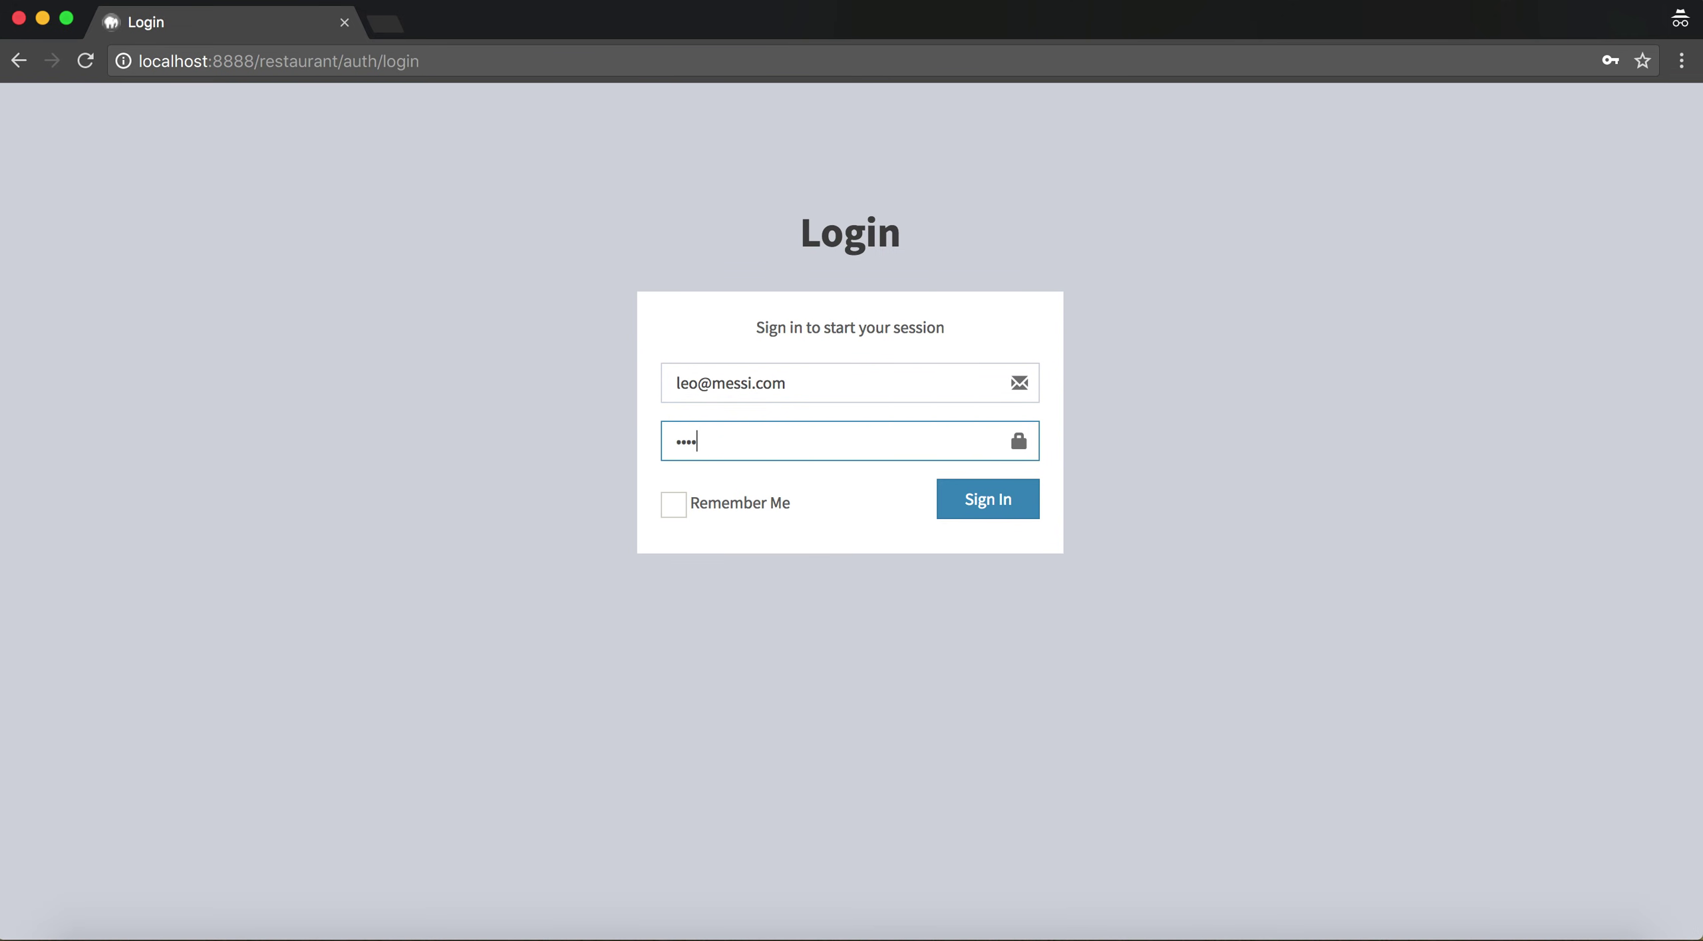
pyautogui.press('Return')
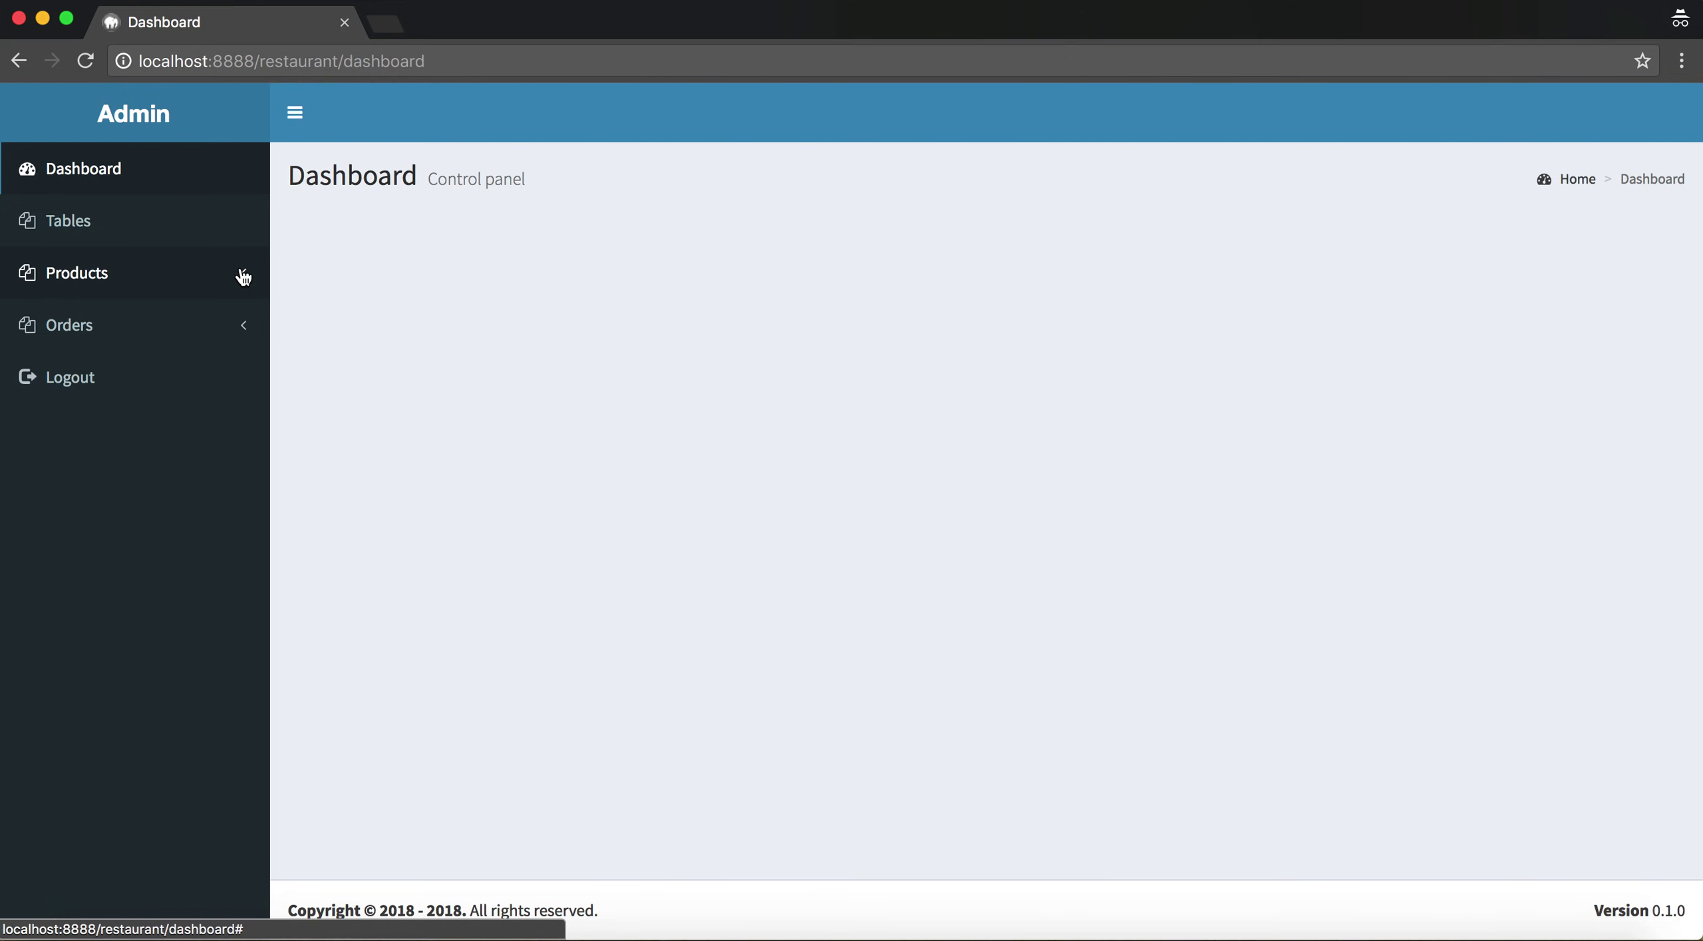
# Check the staff view of Tables, showing only Store 4's two tables, then log out
pyautogui.click(156, 250)
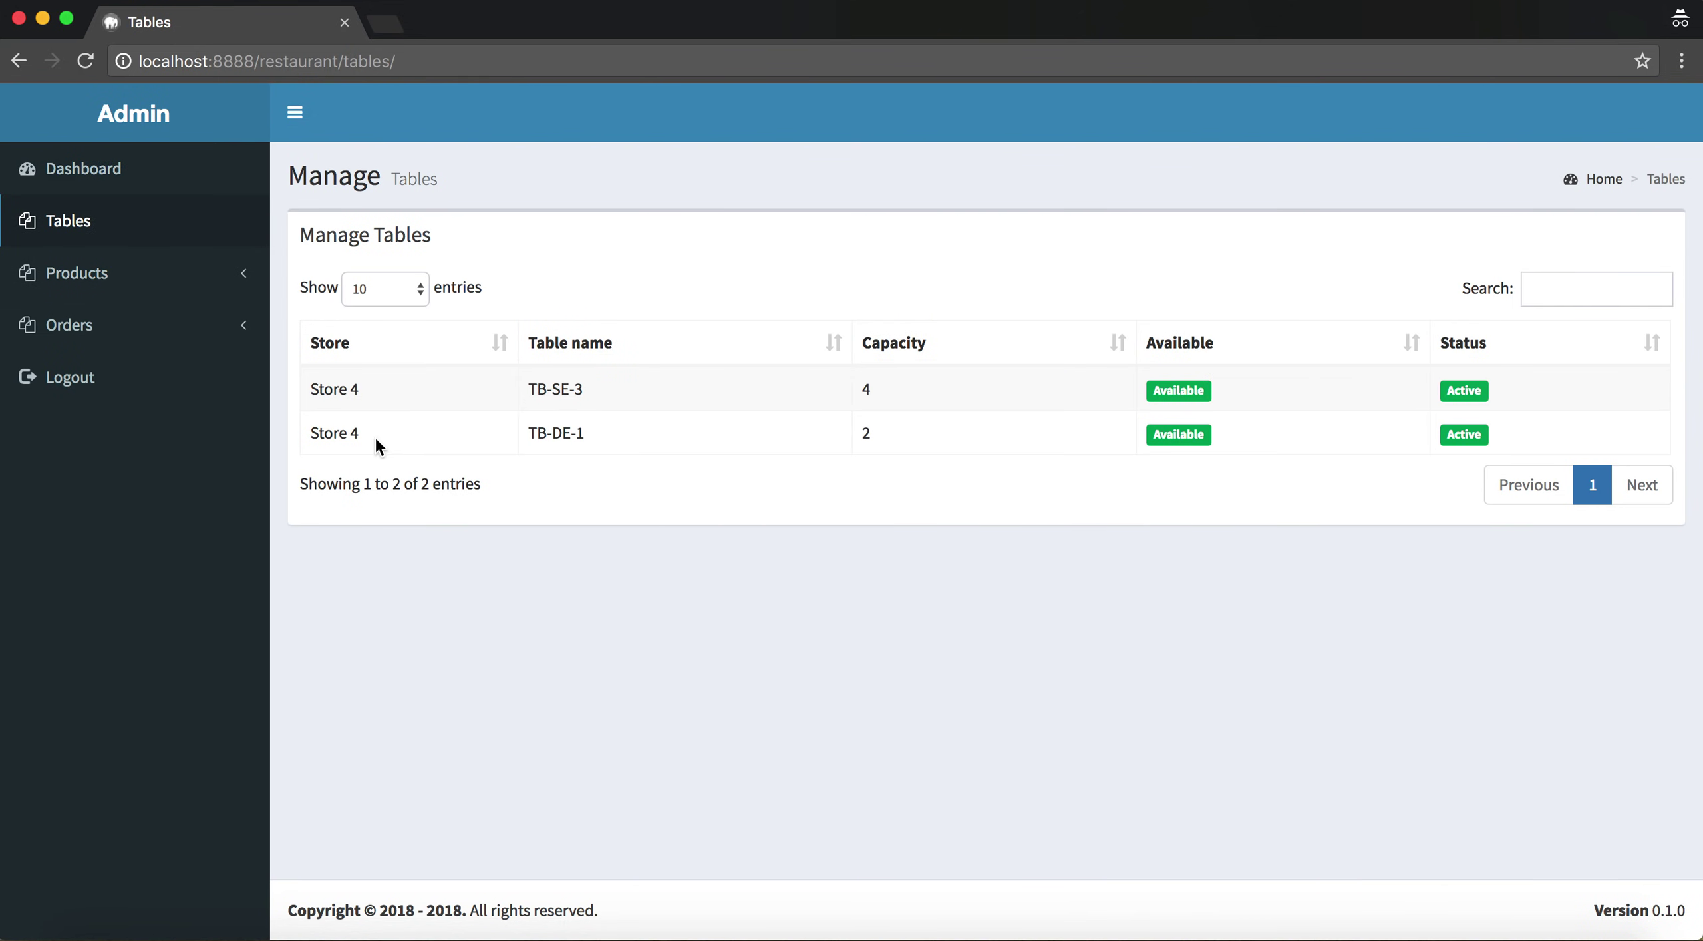
pyautogui.click(407, 429)
pyautogui.click(332, 402)
pyautogui.click(378, 442)
pyautogui.moveTo(313, 399); pyautogui.dragTo(1039, 428)
pyautogui.click(1039, 428)
pyautogui.click(228, 378)
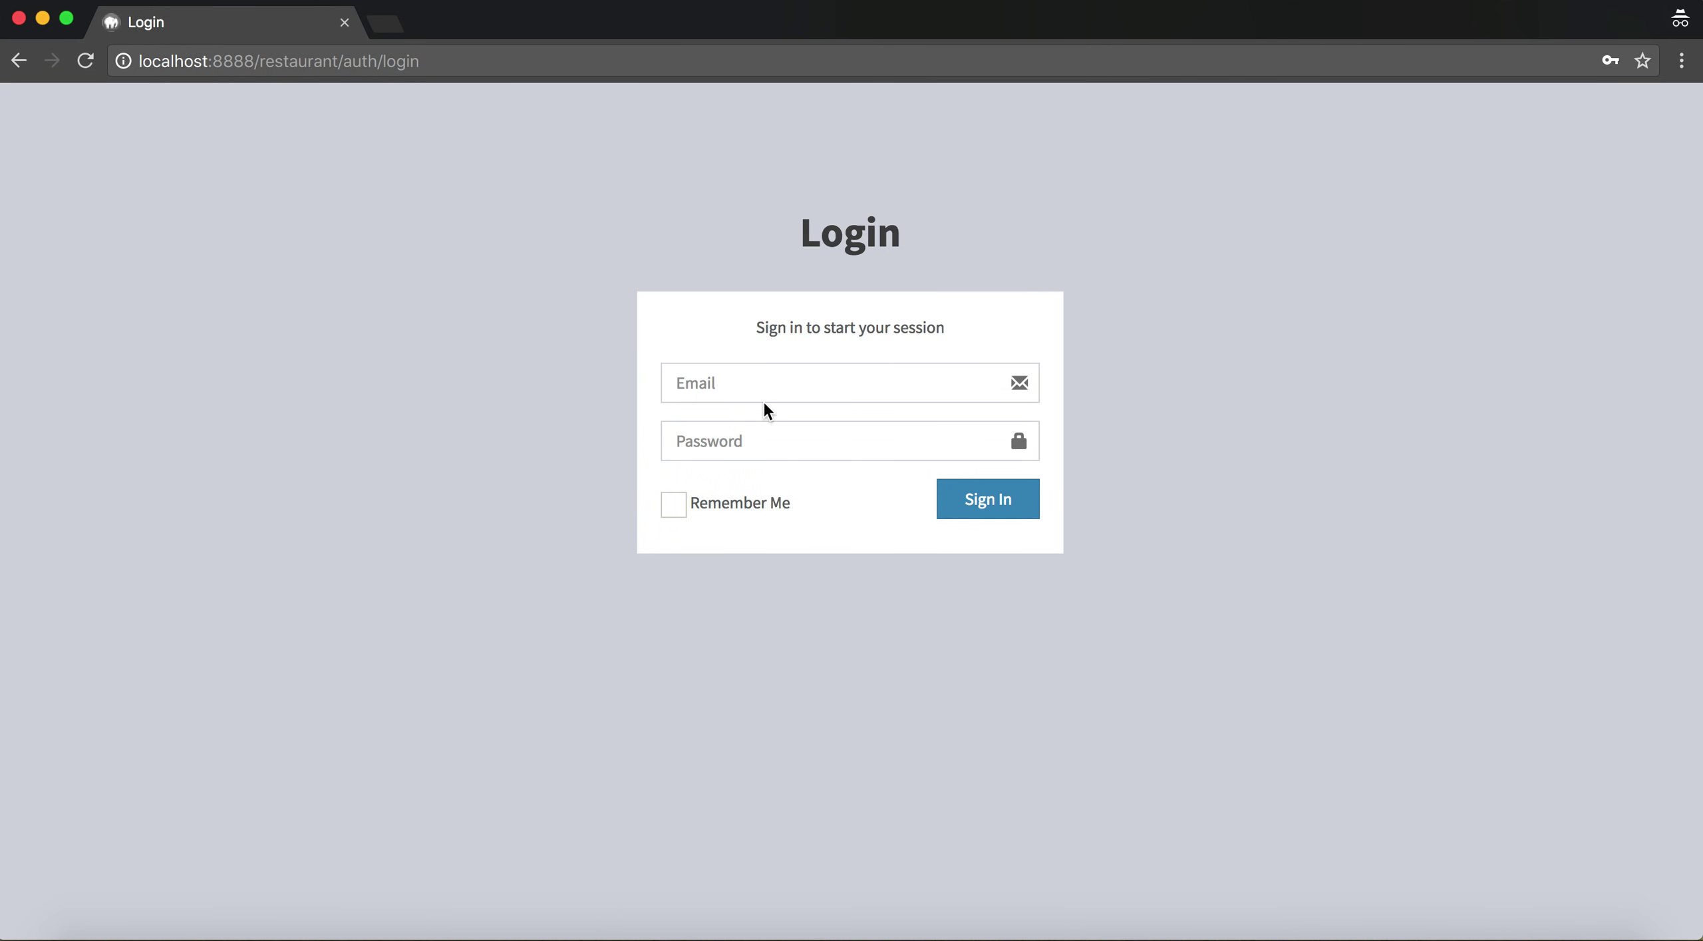
# Sign in with the administrator e-mail and password and open the Tables list
pyautogui.click(795, 392)
pyautogui.write('admin@admin.com')
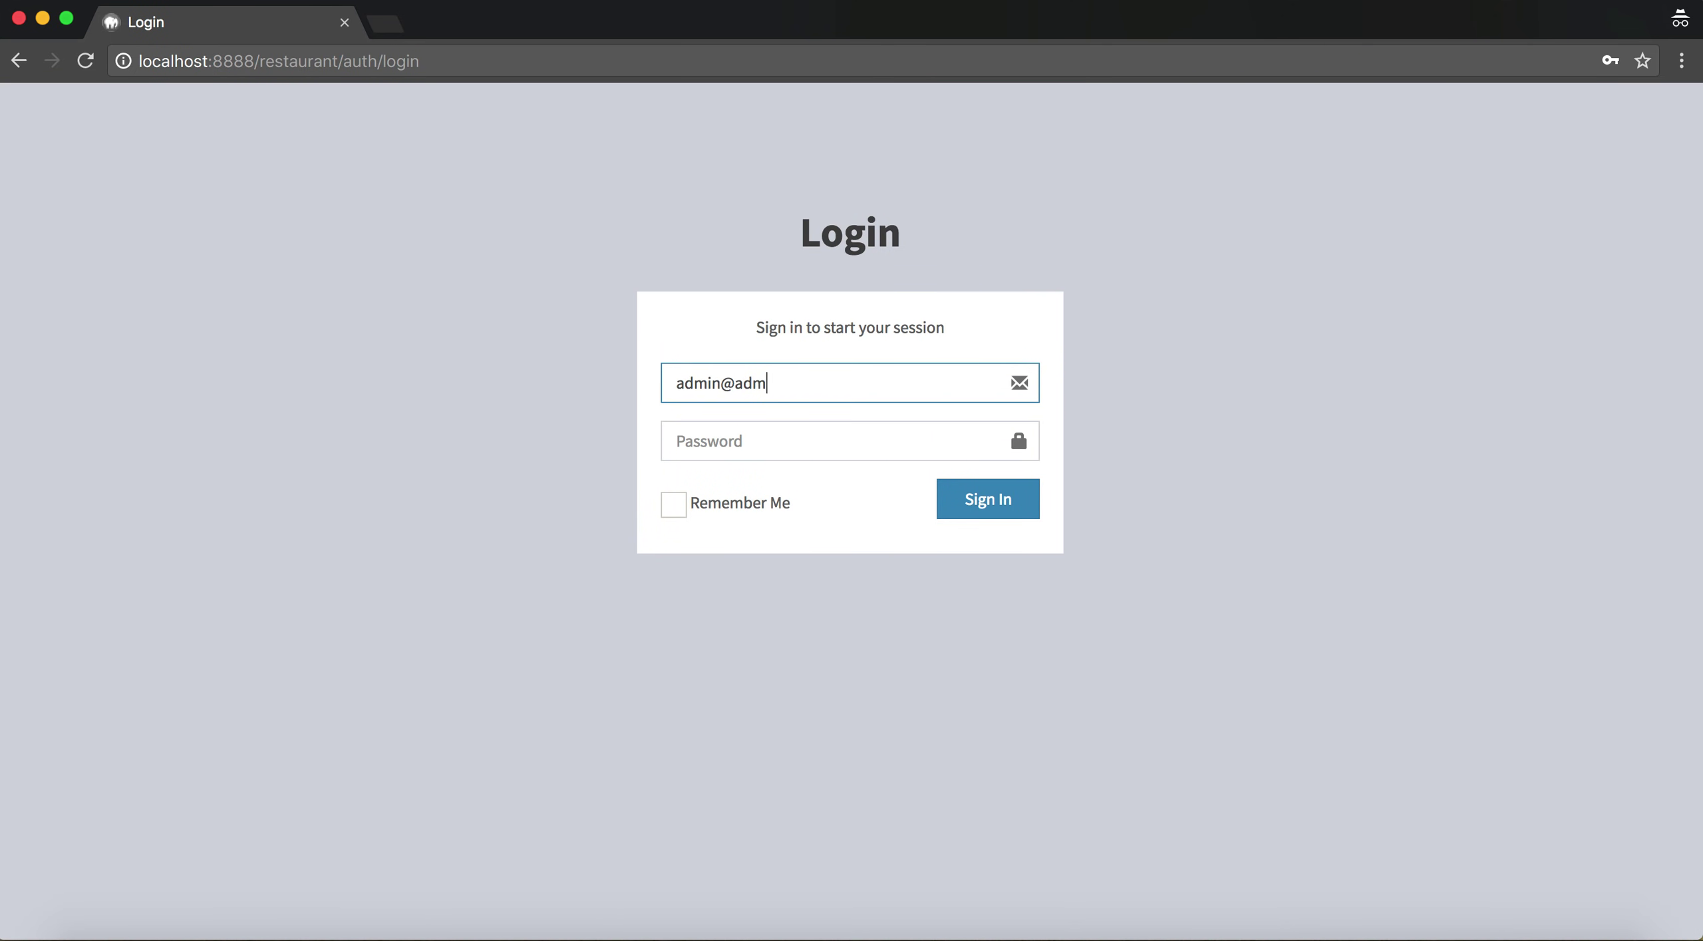
pyautogui.click(831, 441)
pyautogui.write('123456')
pyautogui.press('Return')
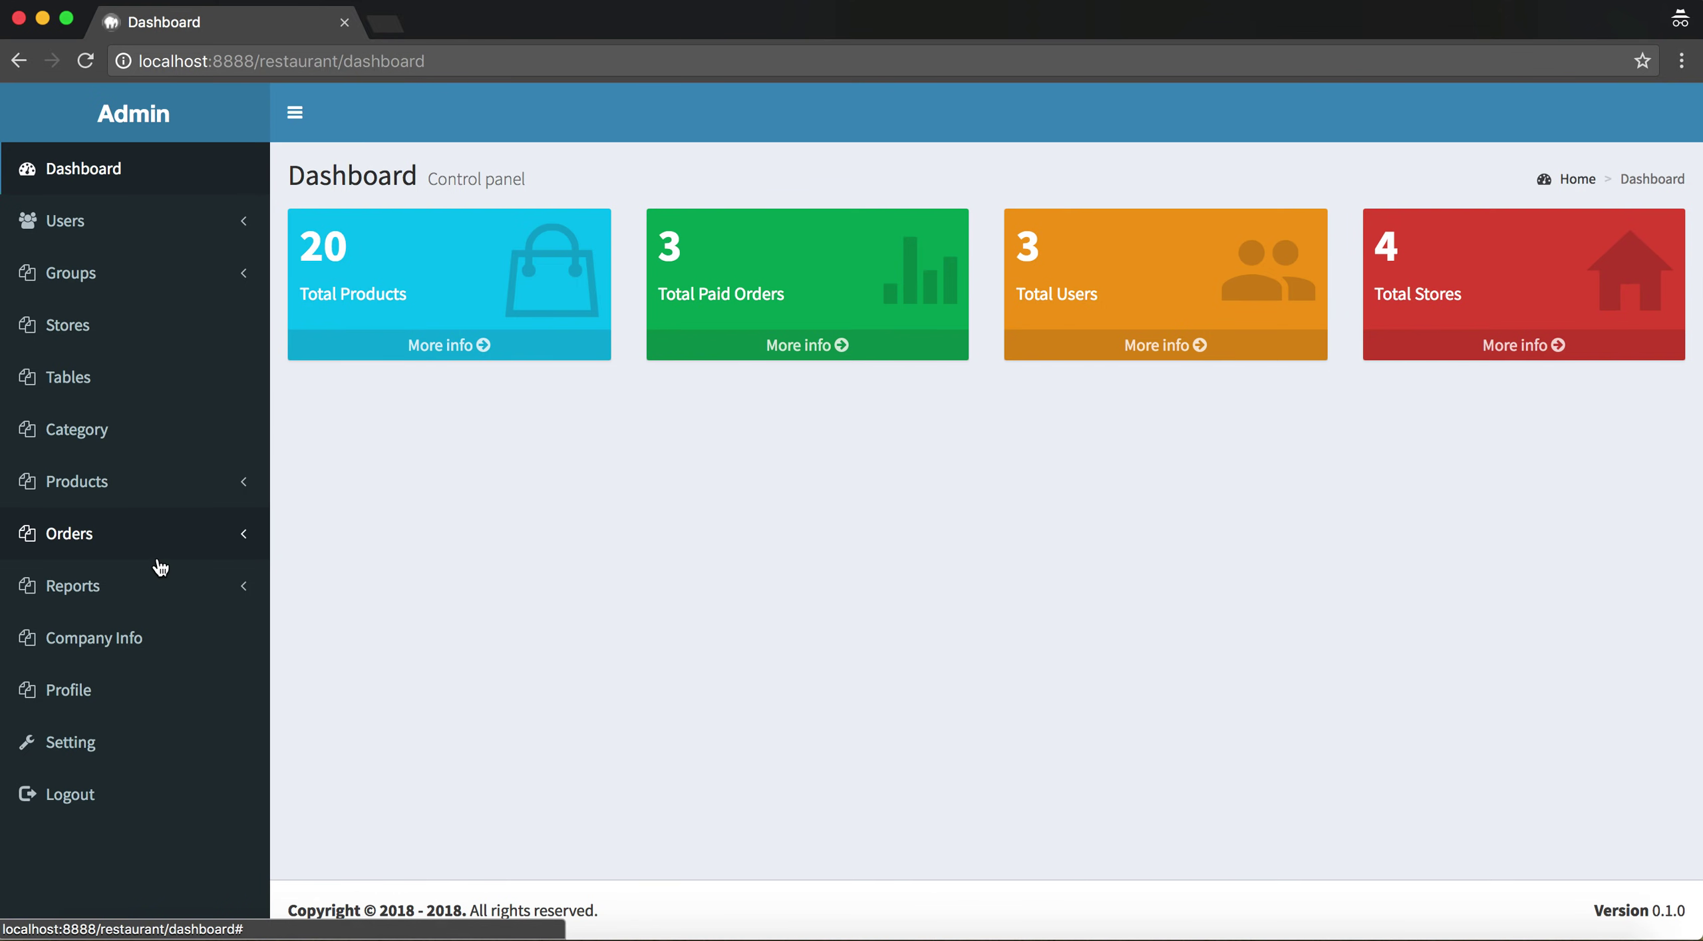
pyautogui.click(201, 379)
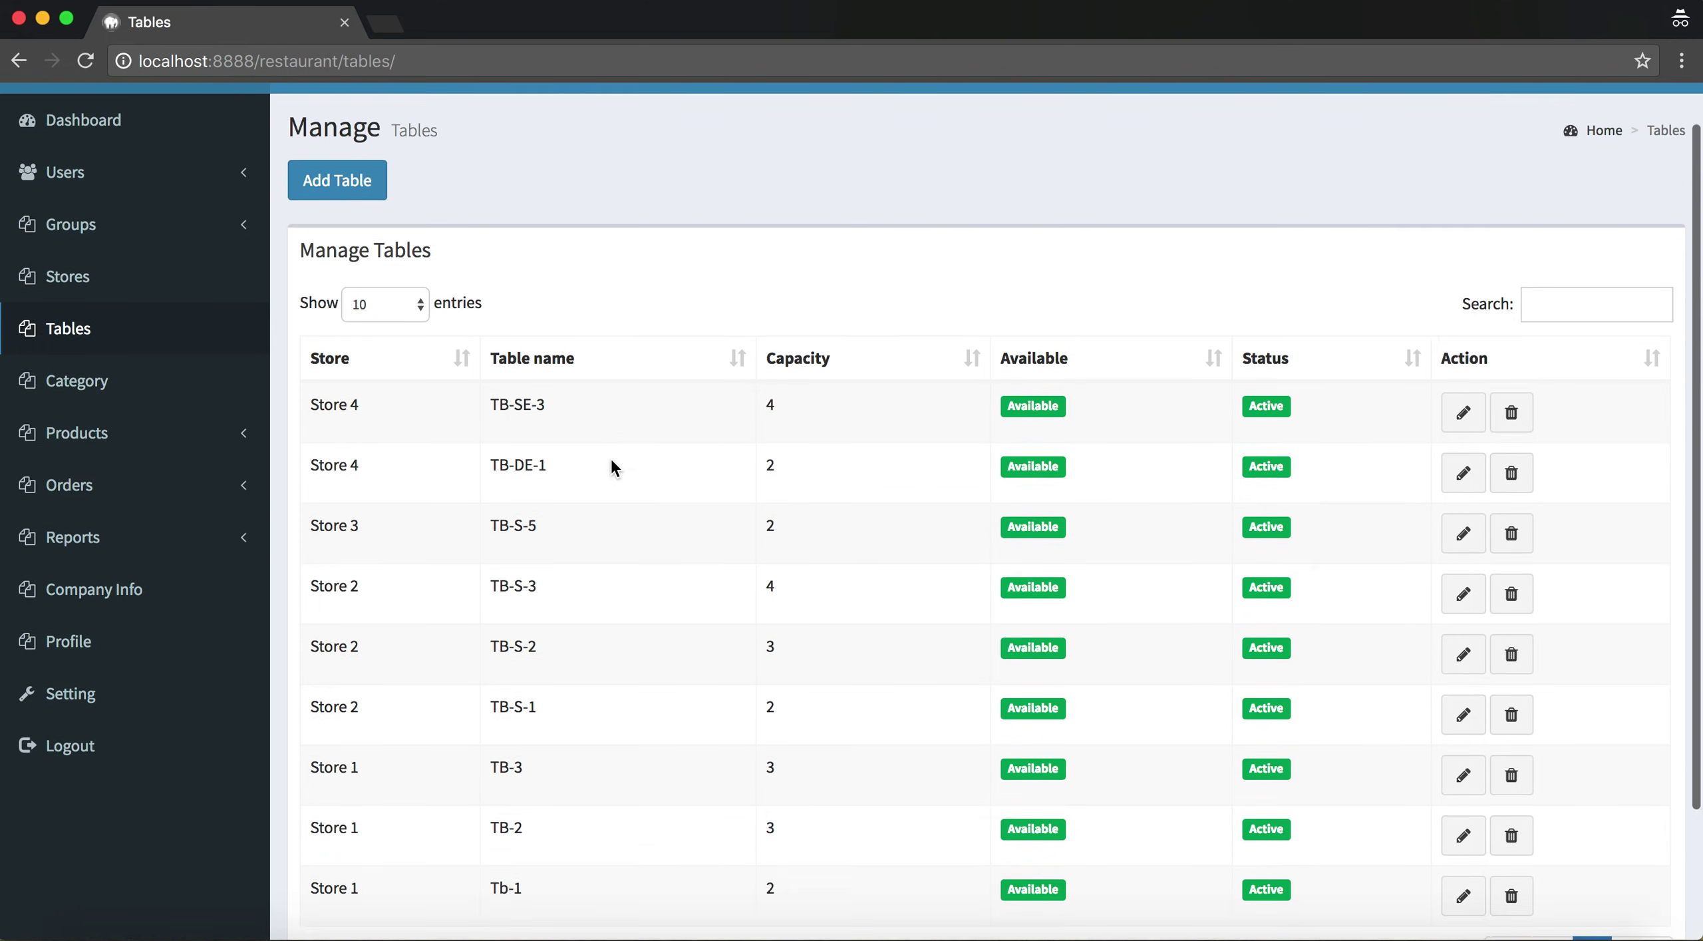
# Try the Add Table form with an empty name, status Active and Store 1, then close without saving
pyautogui.click(370, 249)
pyautogui.click(688, 237)
pyautogui.press('Return')
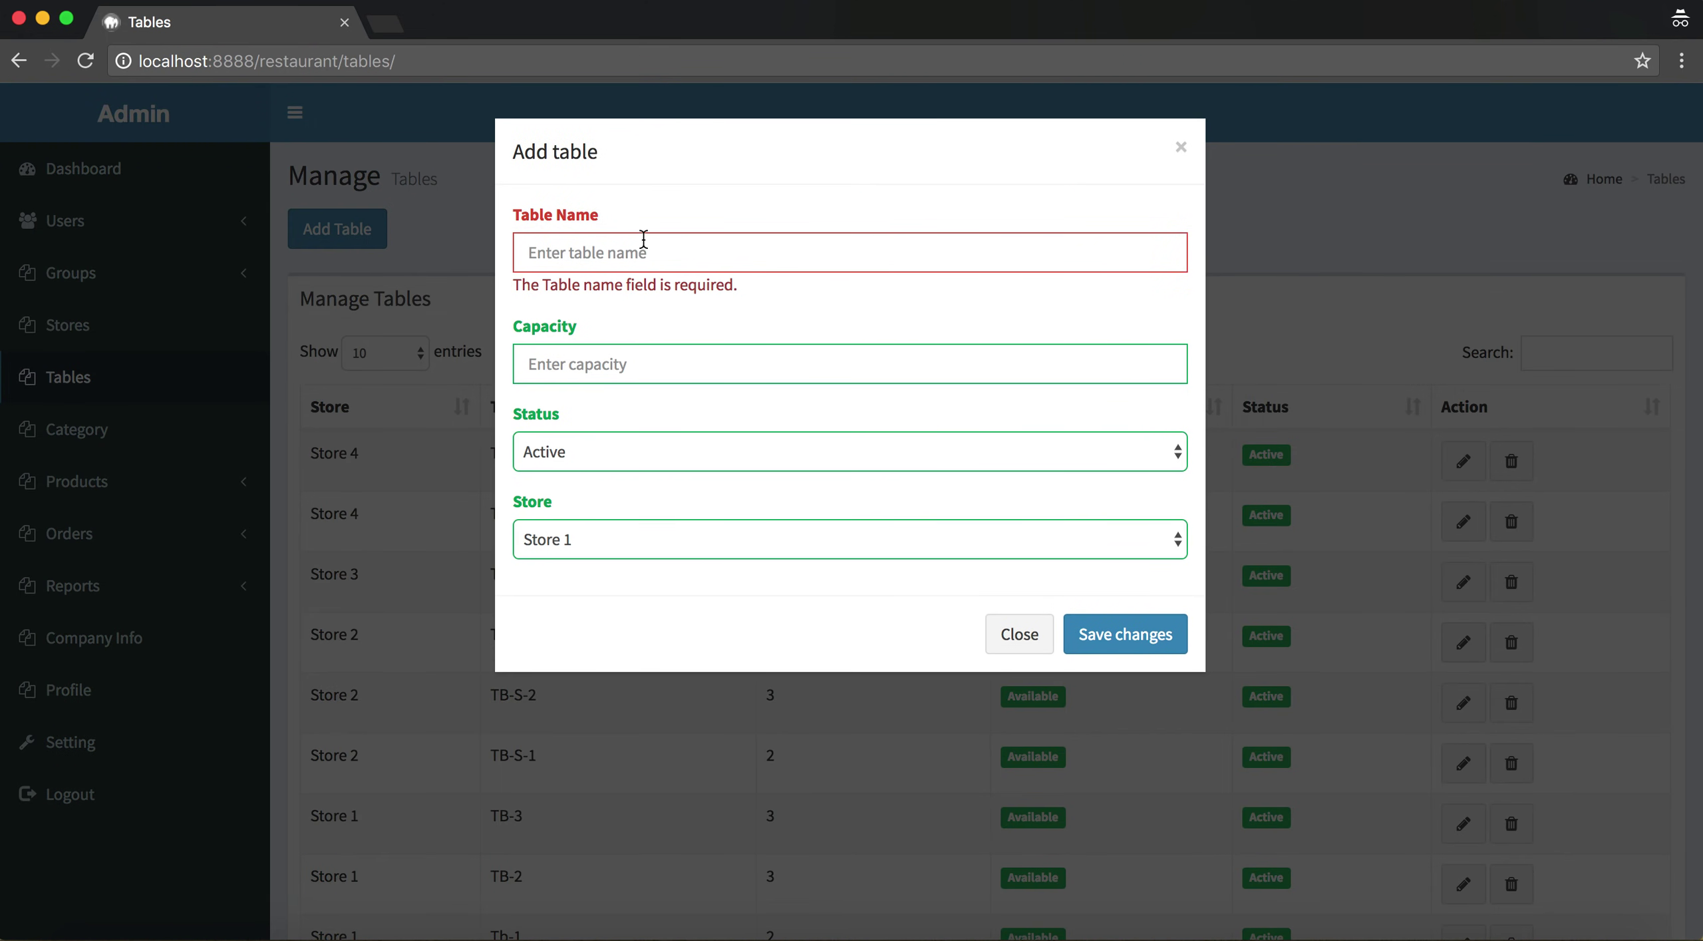
pyautogui.click(628, 363)
pyautogui.click(578, 450)
pyautogui.click(654, 403)
pyautogui.click(612, 520)
pyautogui.click(964, 652)
pyautogui.click(1007, 646)
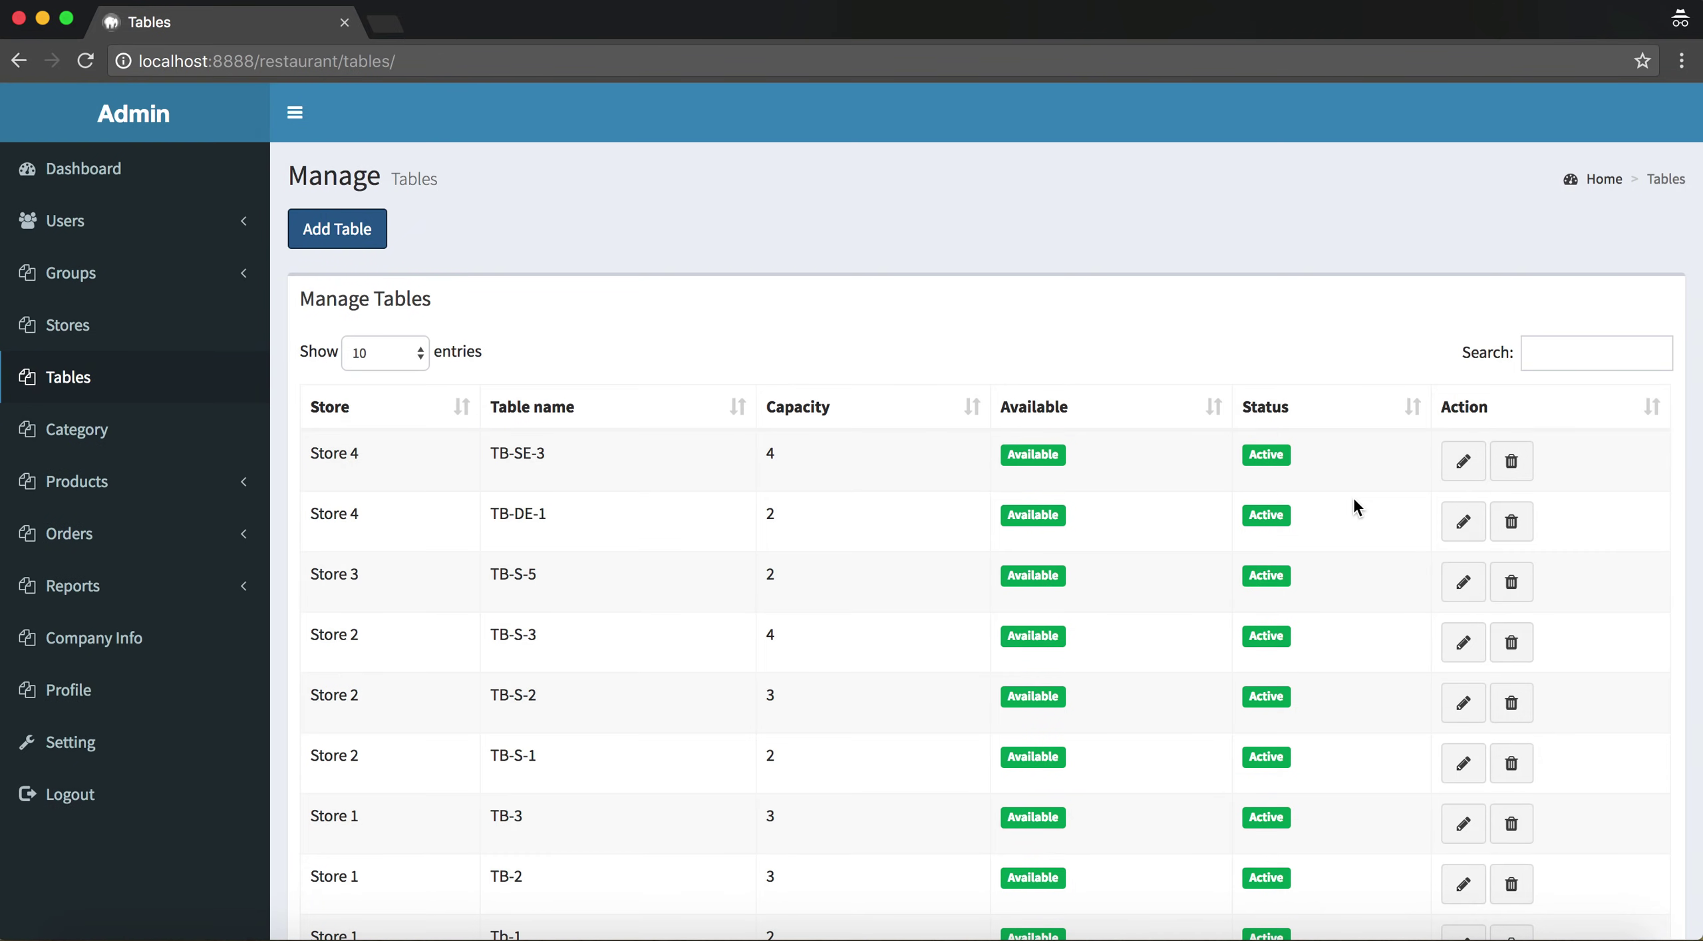
# Open the edit and remove dialogs for table TB-SE-3 and cancel both
pyautogui.click(1463, 461)
pyautogui.click(1027, 608)
pyautogui.click(1511, 461)
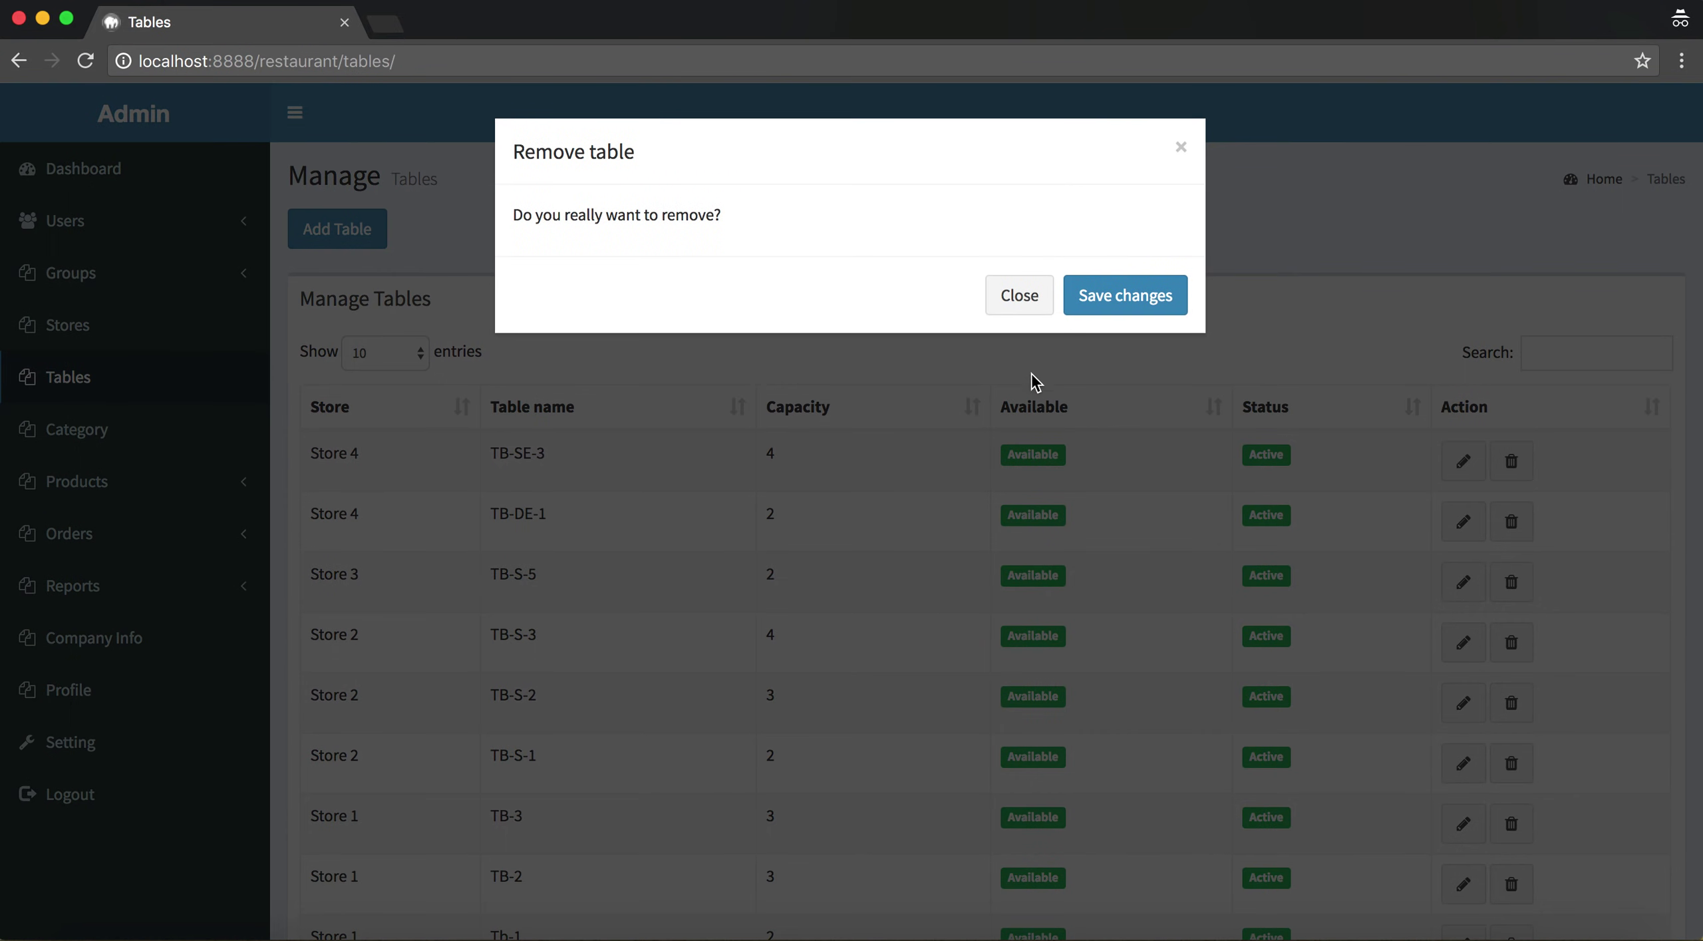
pyautogui.click(1019, 296)
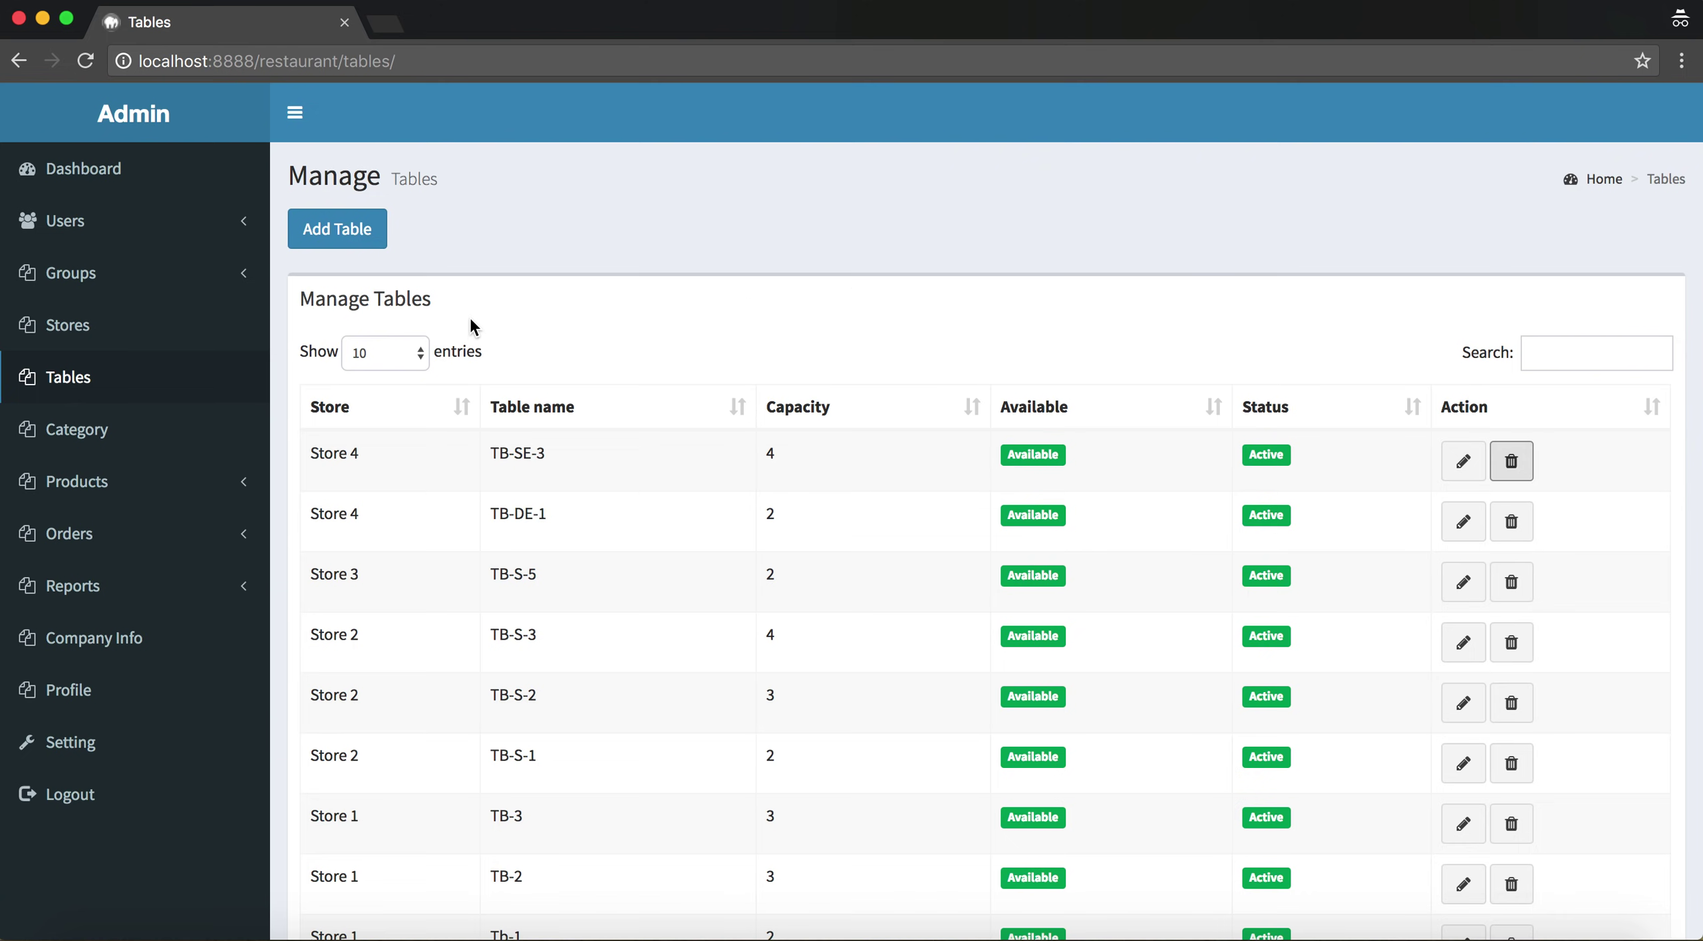
pyautogui.scroll(-1, 472, 325)
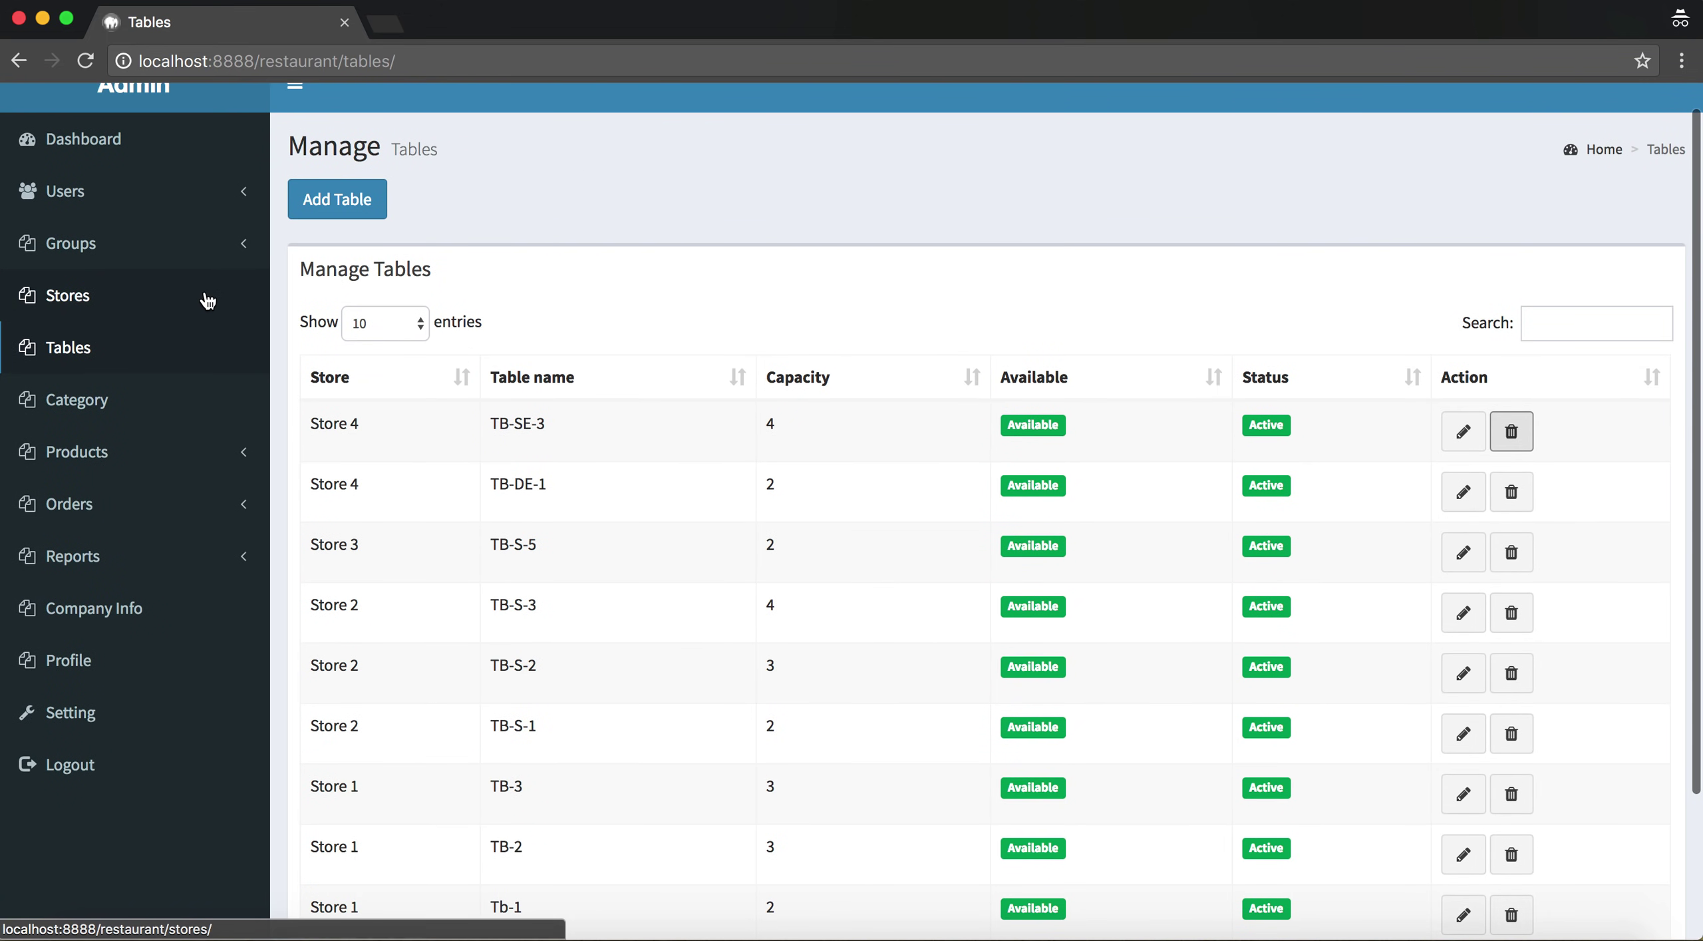
# Open the Category list and highlight the six category names and statuses
pyautogui.click(75, 401)
pyautogui.scroll(-1, 665, 411)
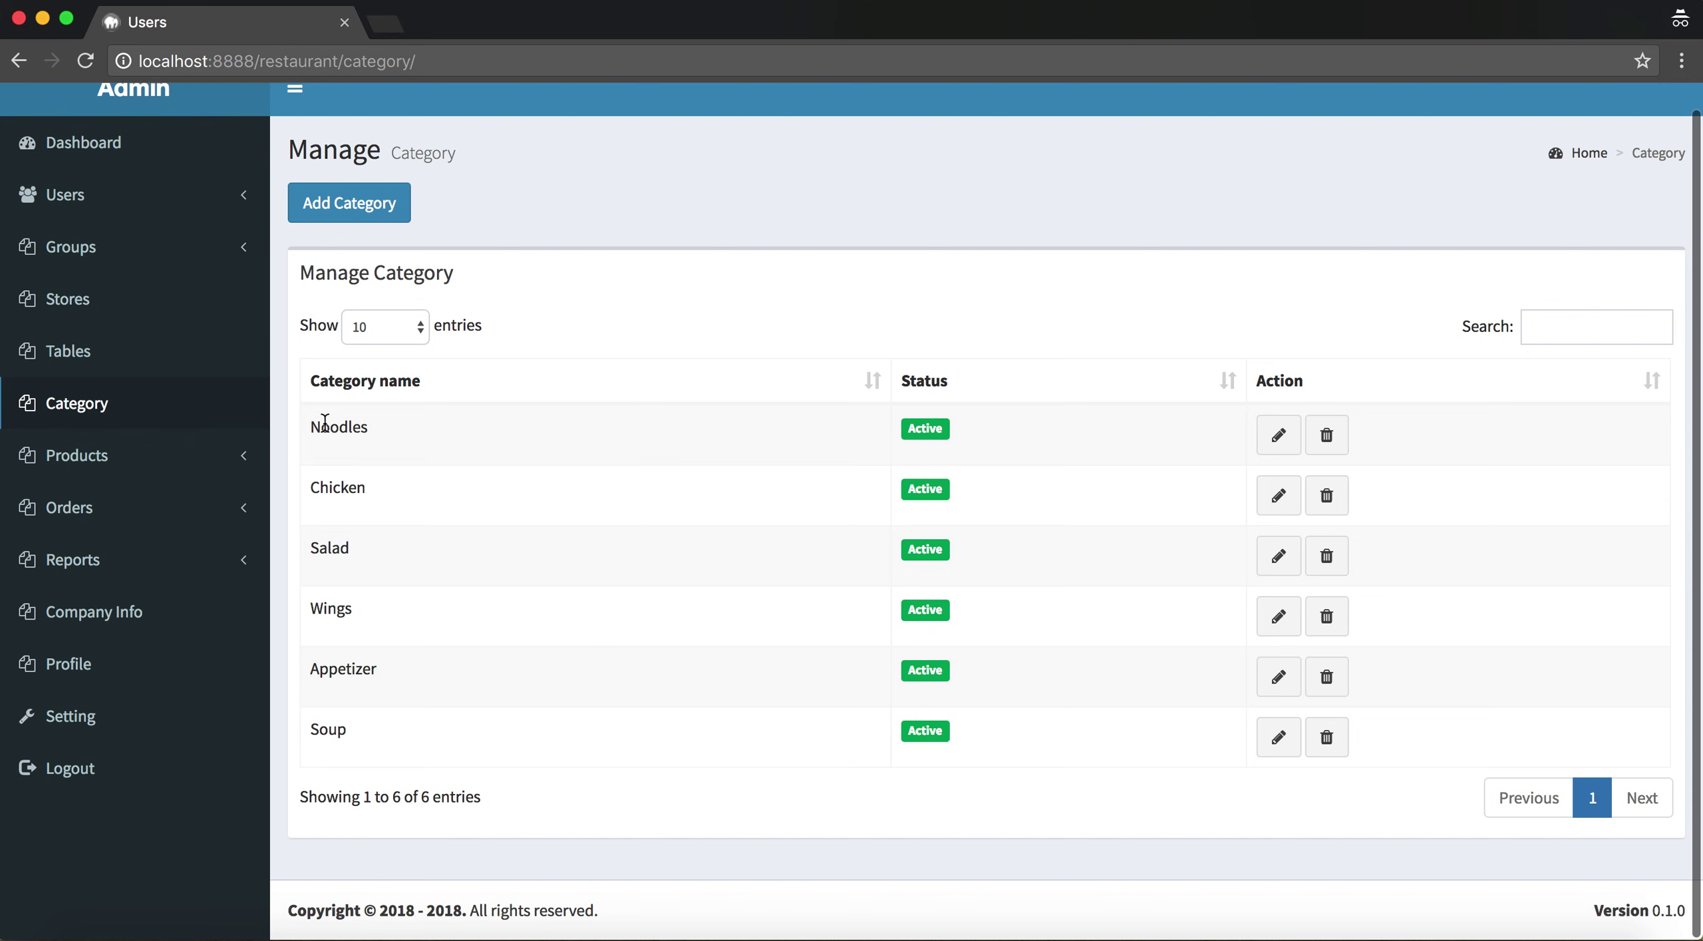
pyautogui.moveTo(312, 427); pyautogui.dragTo(956, 726)
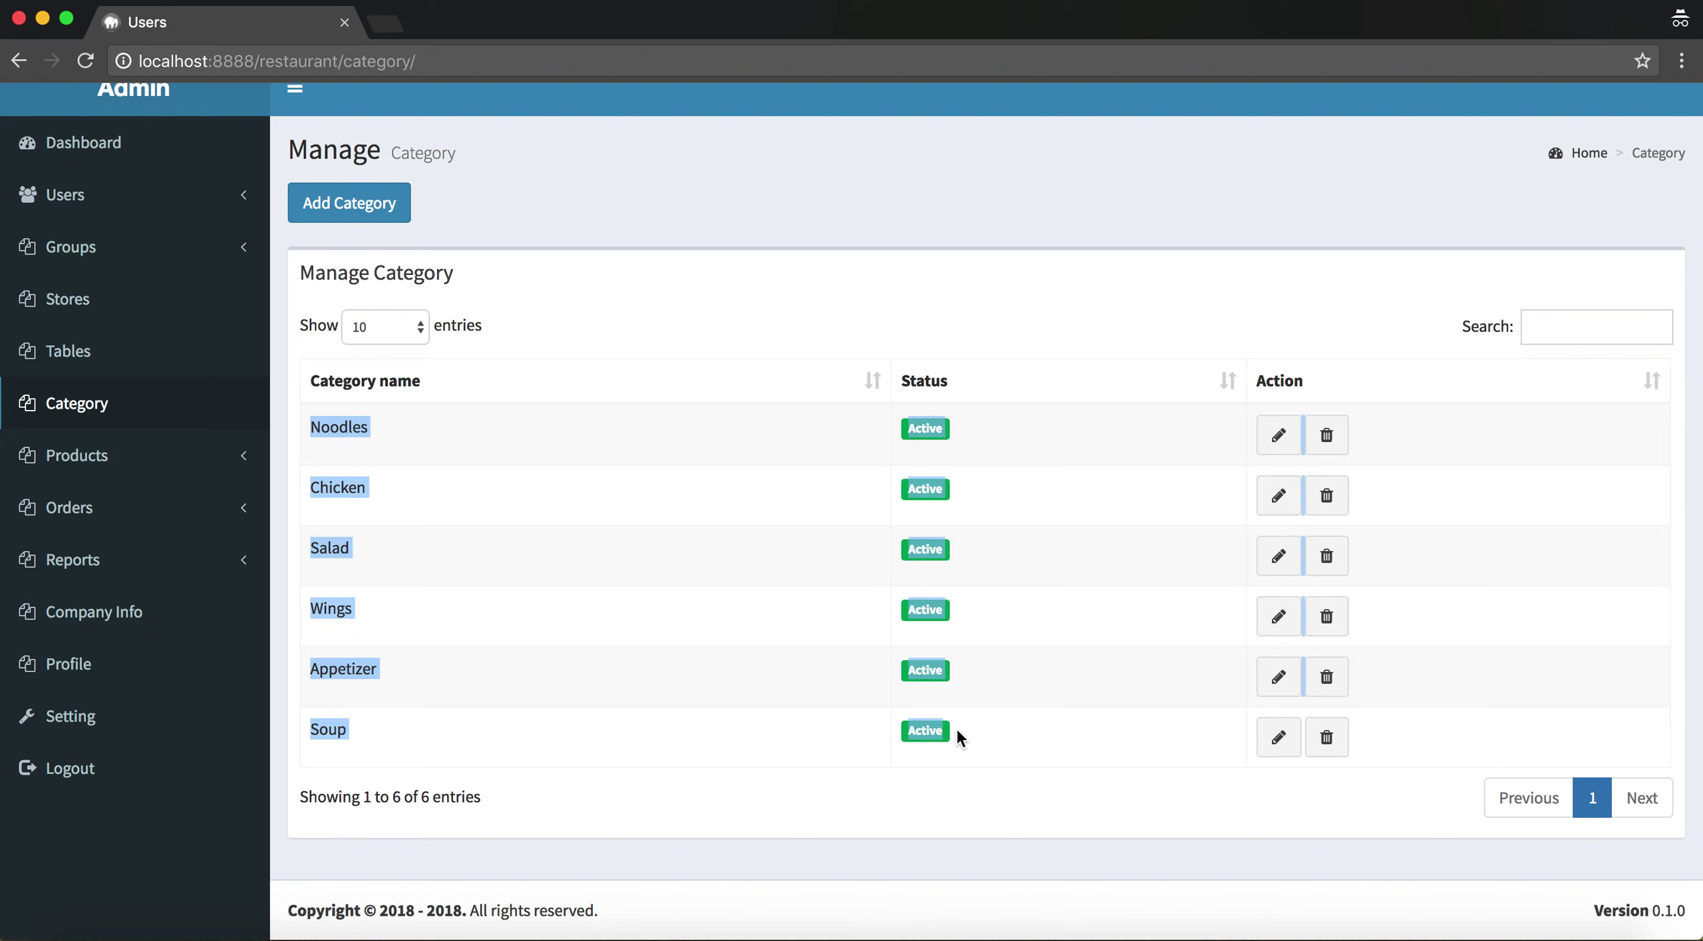
pyautogui.click(775, 338)
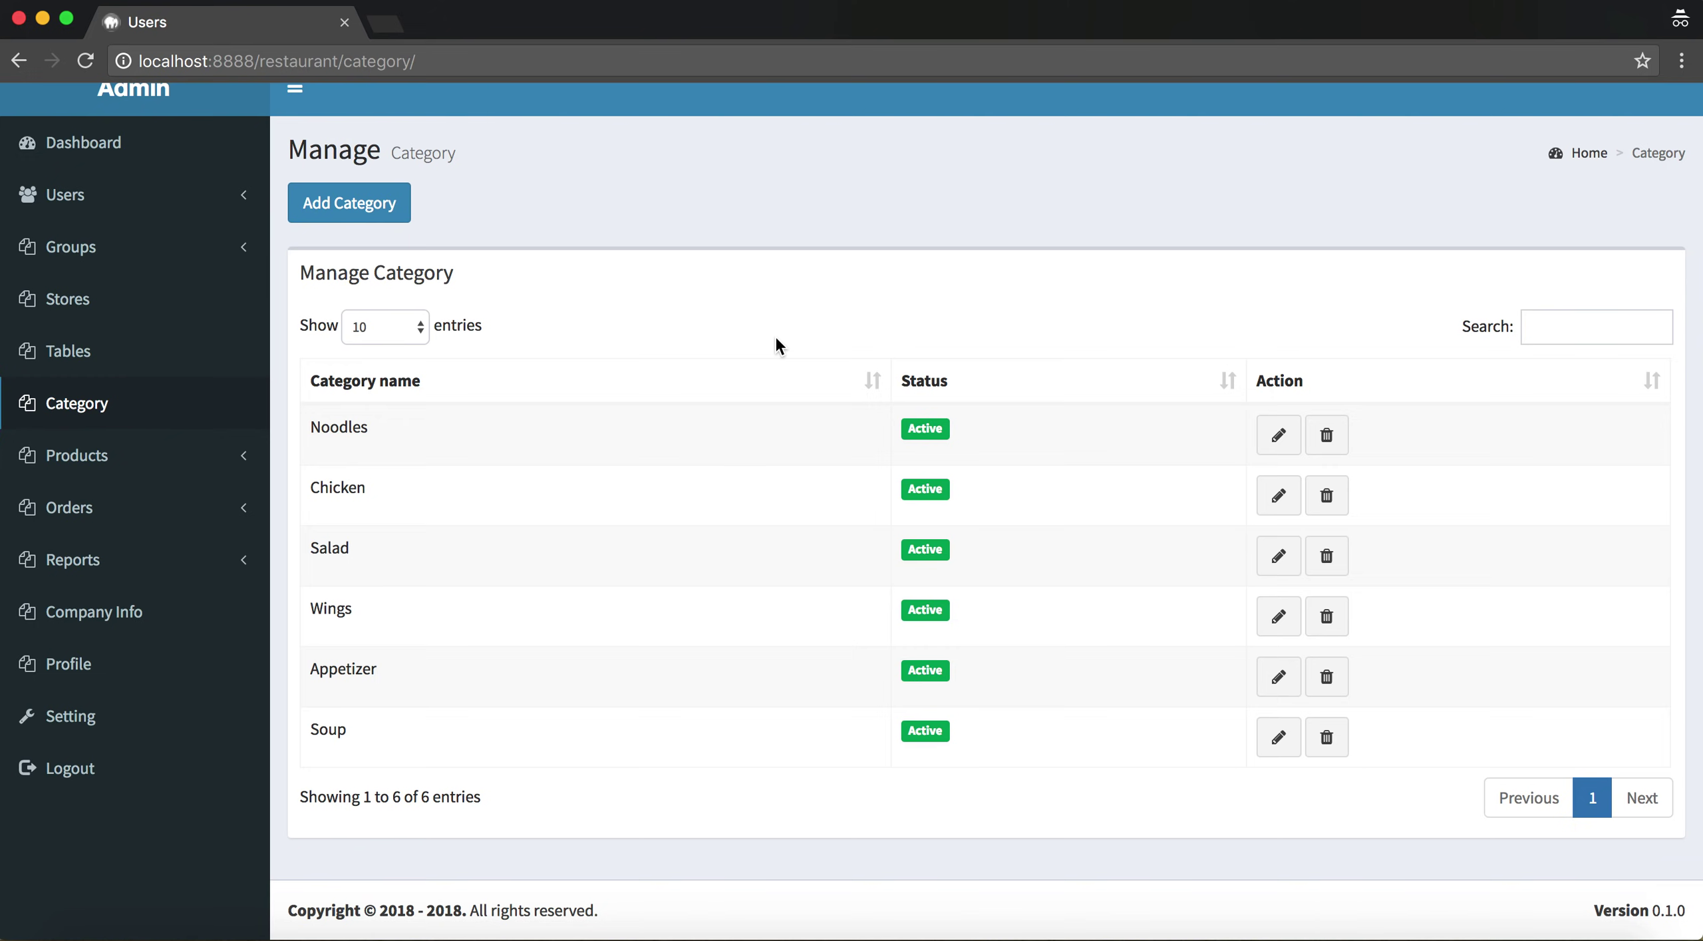
# Open and cancel the Add Category, Edit Noodles and Remove Noodles dialogs without changes
pyautogui.click(363, 199)
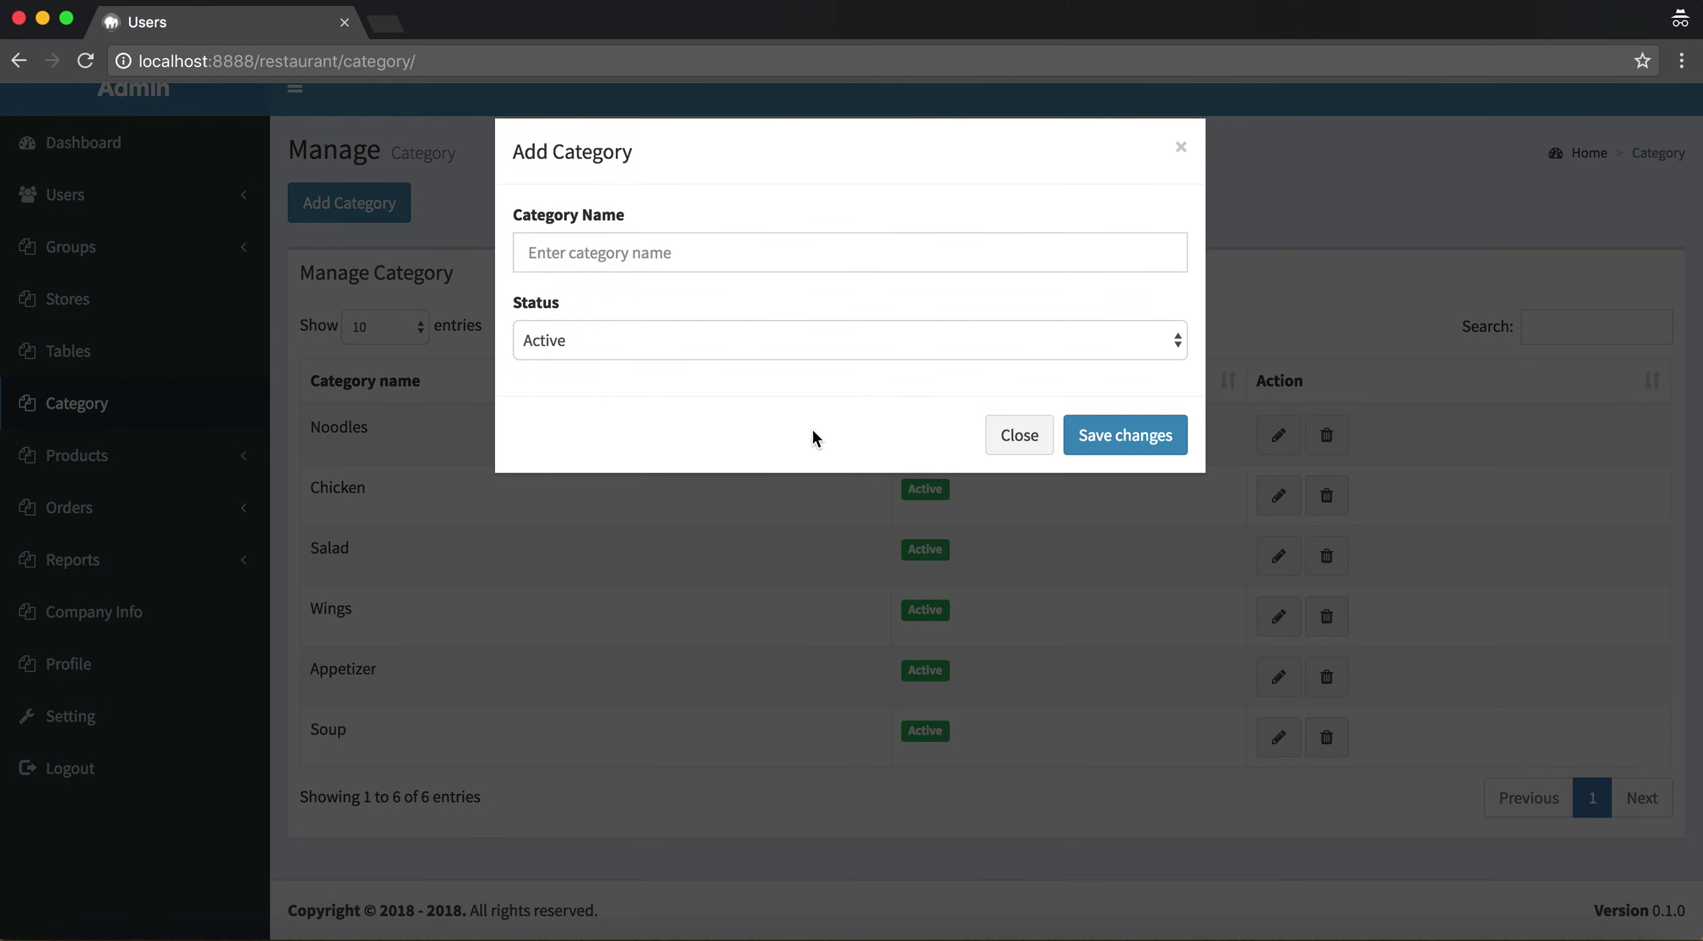
pyautogui.click(1005, 431)
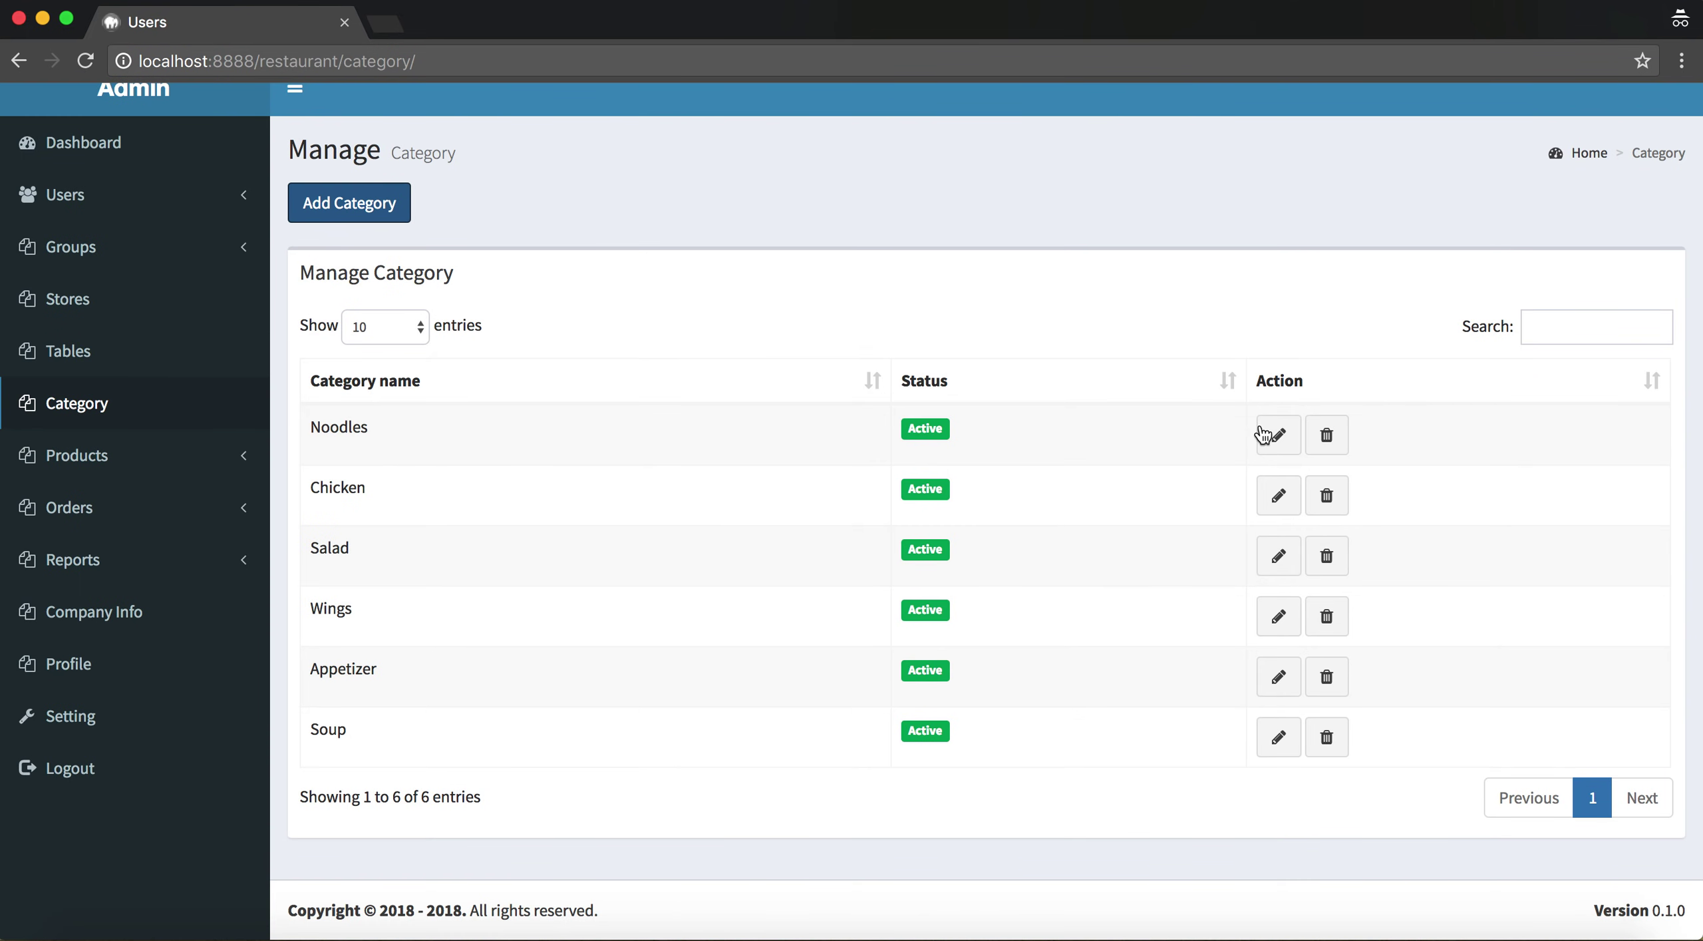
pyautogui.click(1262, 434)
pyautogui.click(1016, 431)
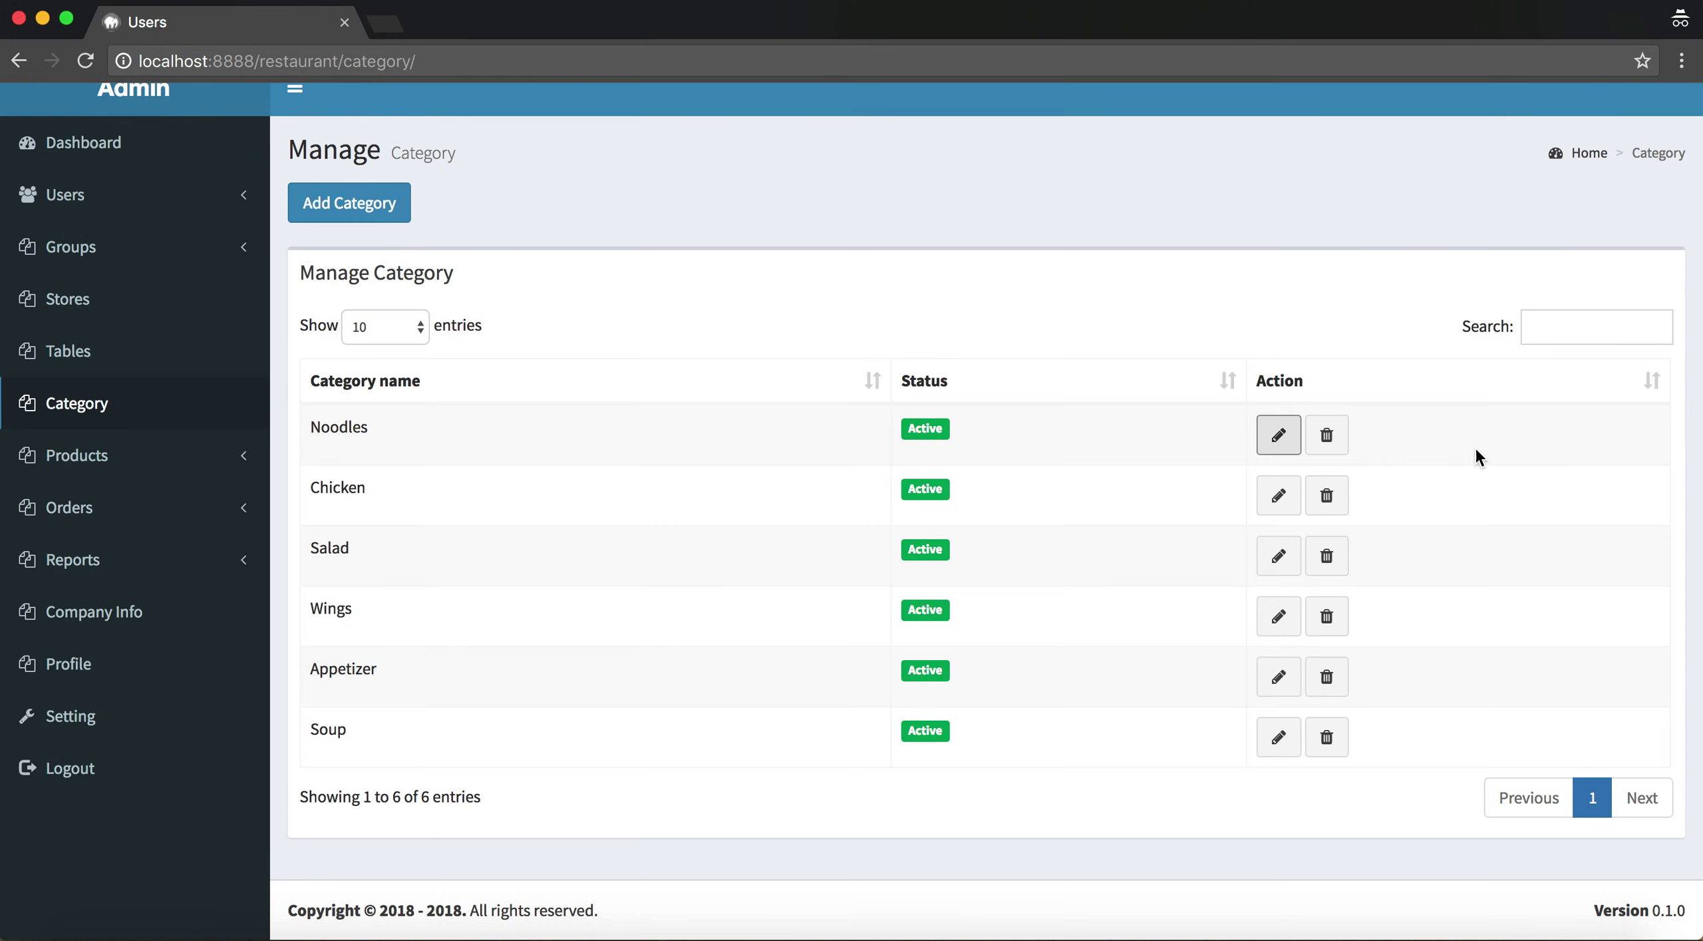
pyautogui.click(1326, 436)
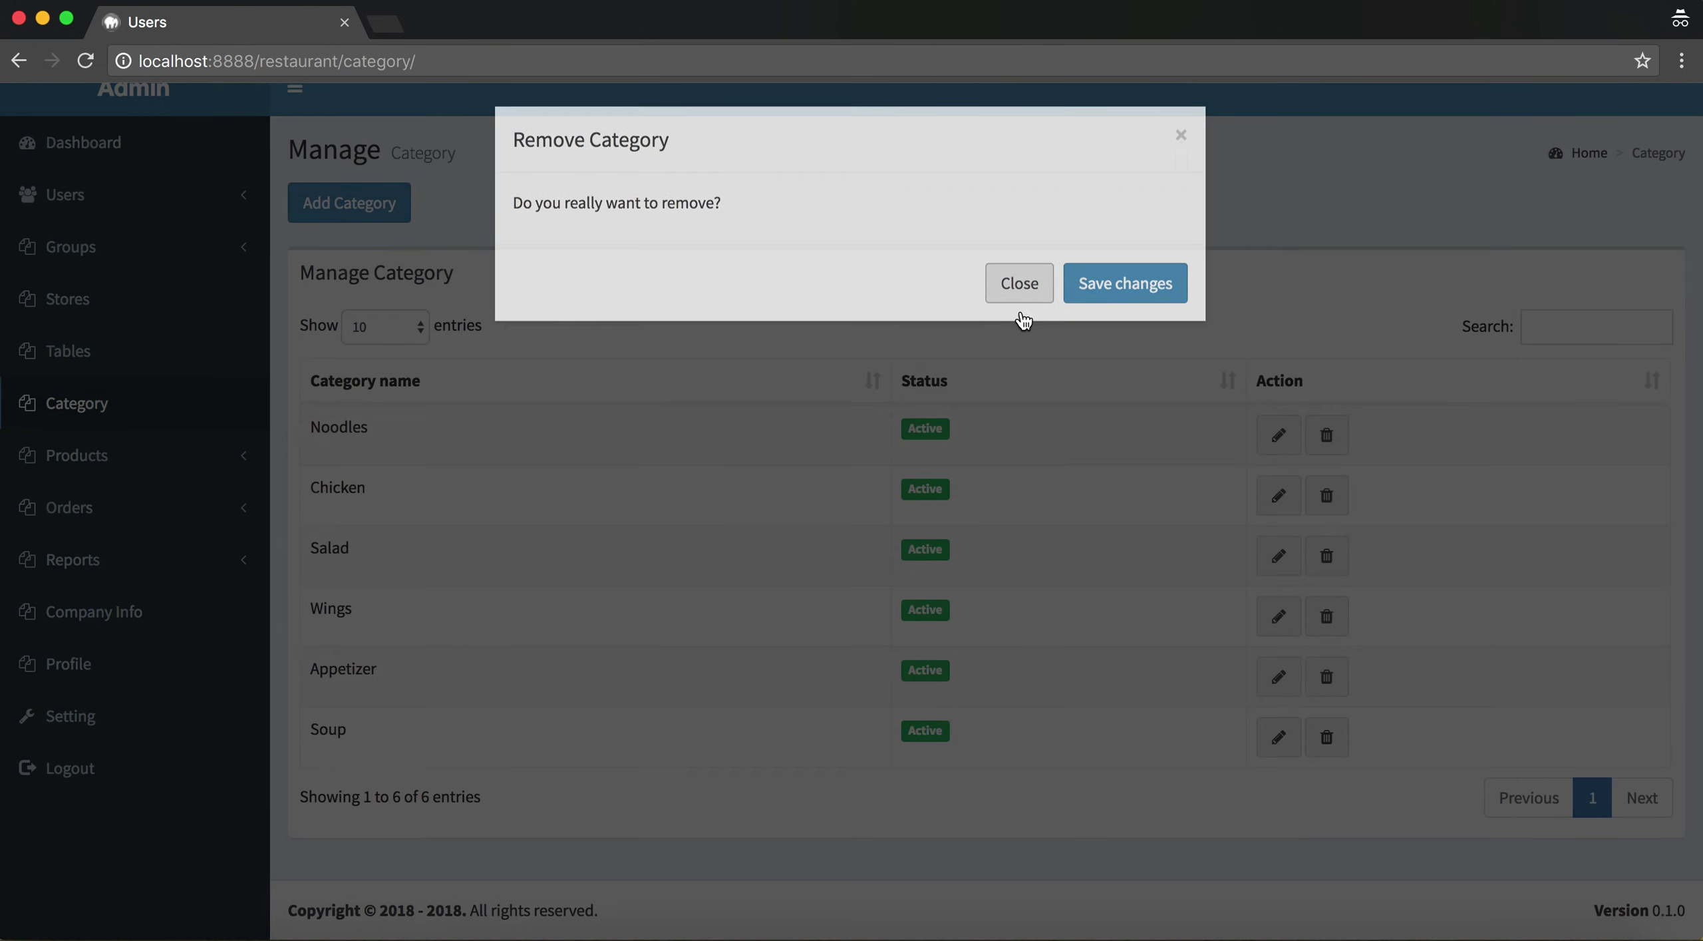
pyautogui.click(1019, 292)
# Open the Products > Add product form and focus the Product name field
pyautogui.click(136, 465)
pyautogui.click(109, 518)
pyautogui.scroll(-5, 700, 490)
pyautogui.scroll(5, 729, 506)
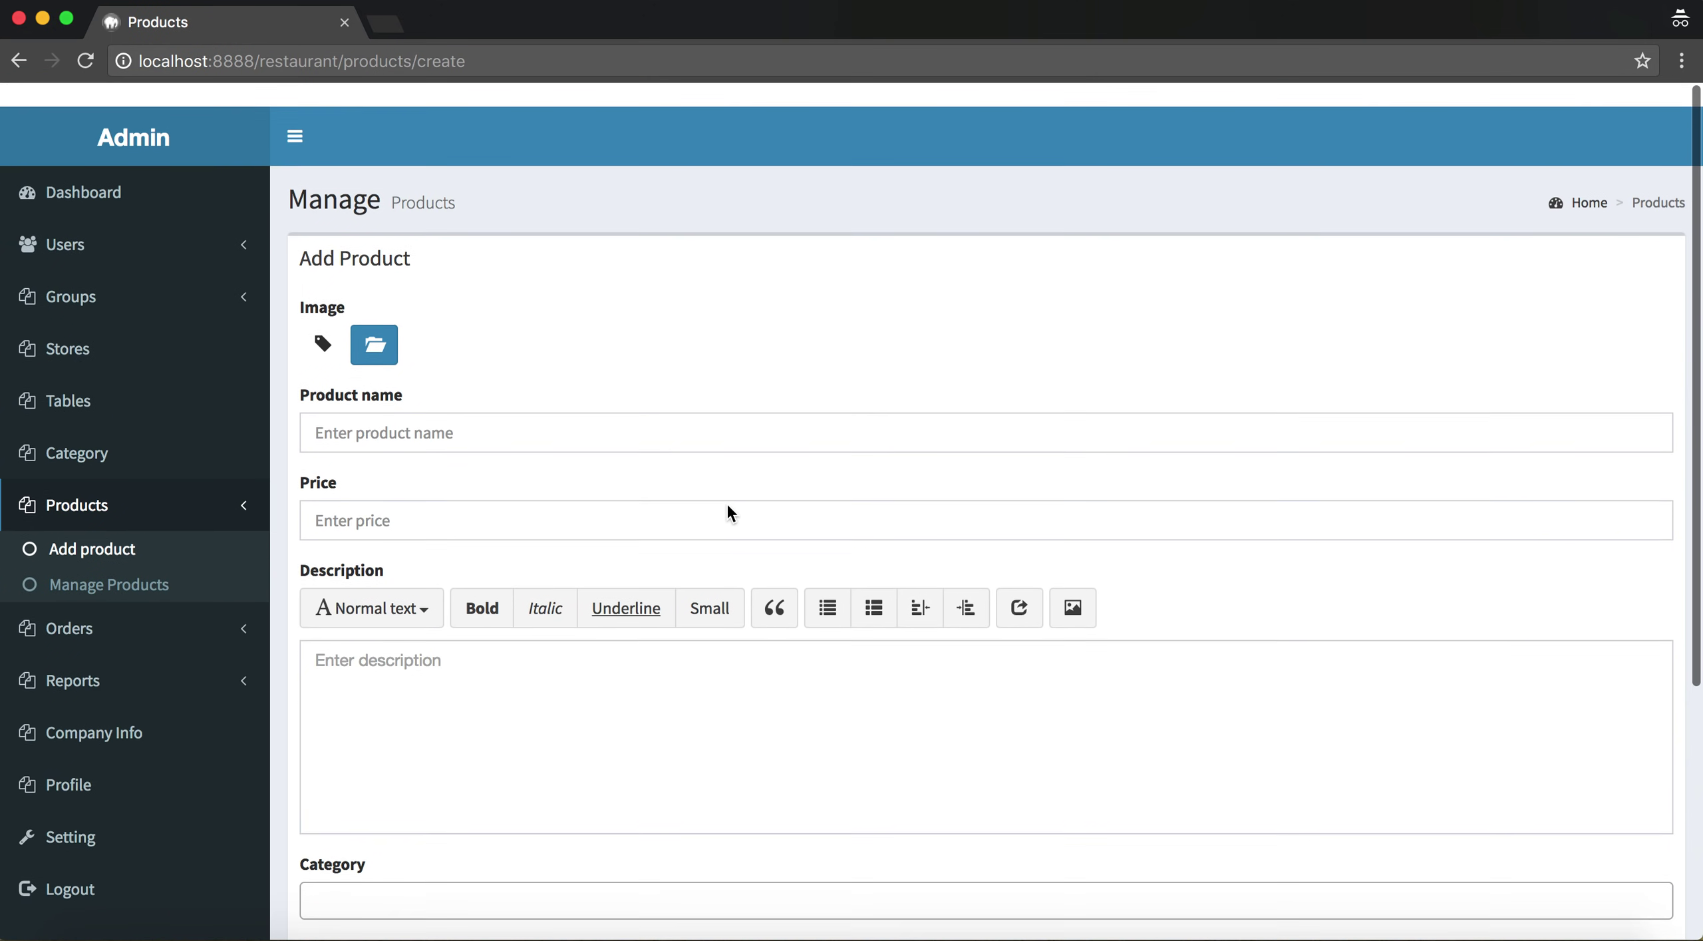
pyautogui.scroll(-2, 727, 506)
pyautogui.click(379, 404)
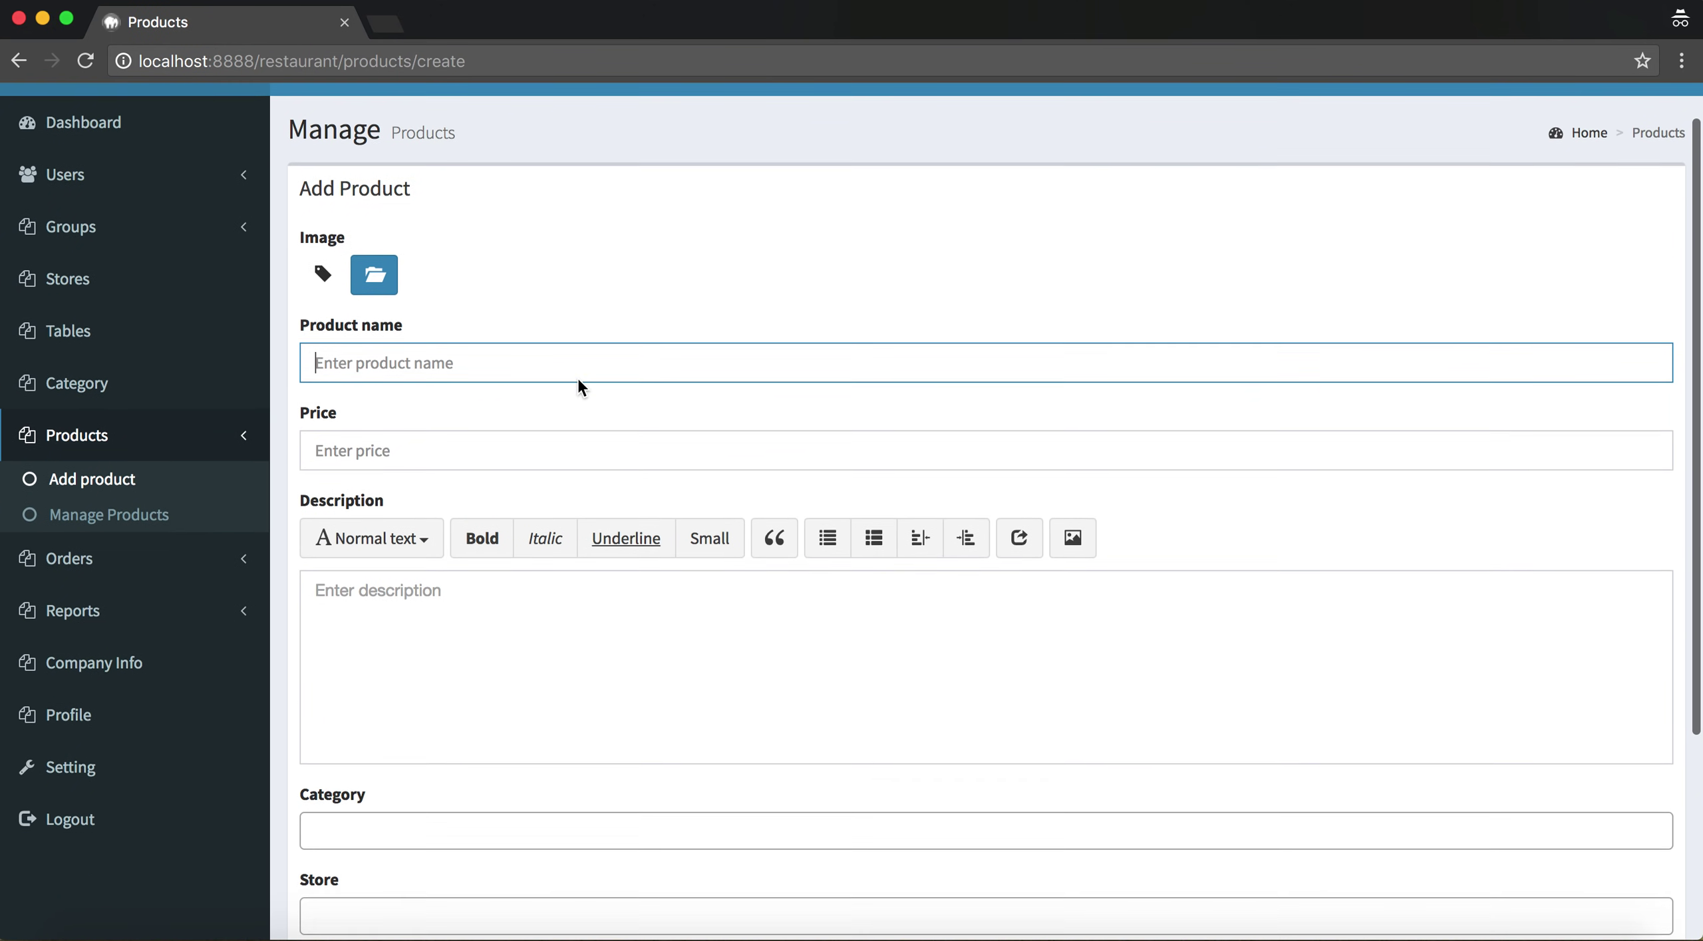